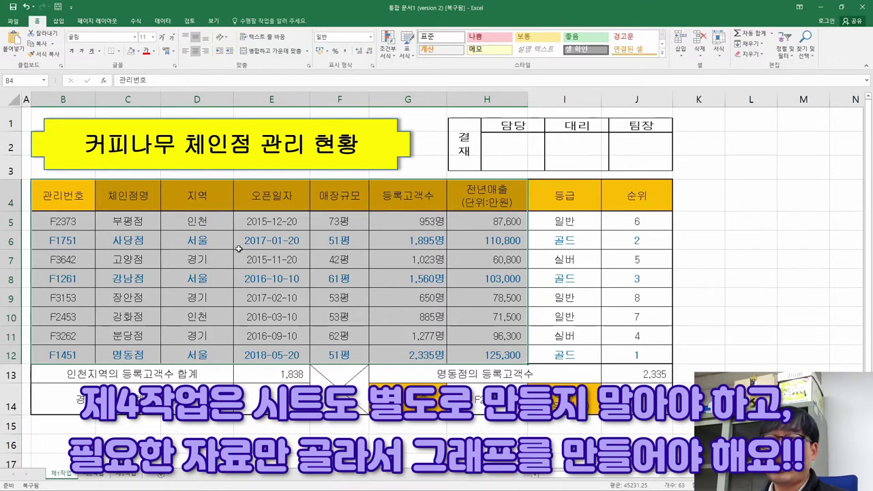
pyautogui.hotkey('ctrl', 'q')
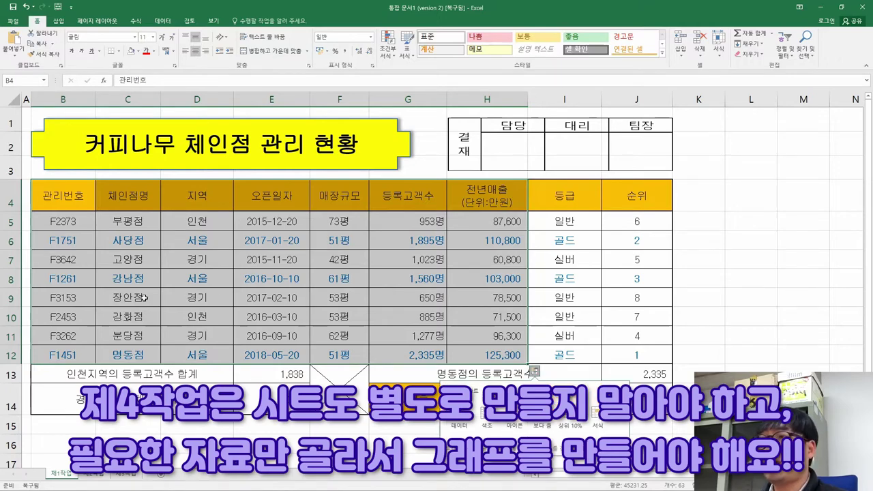
pyautogui.click(64, 223)
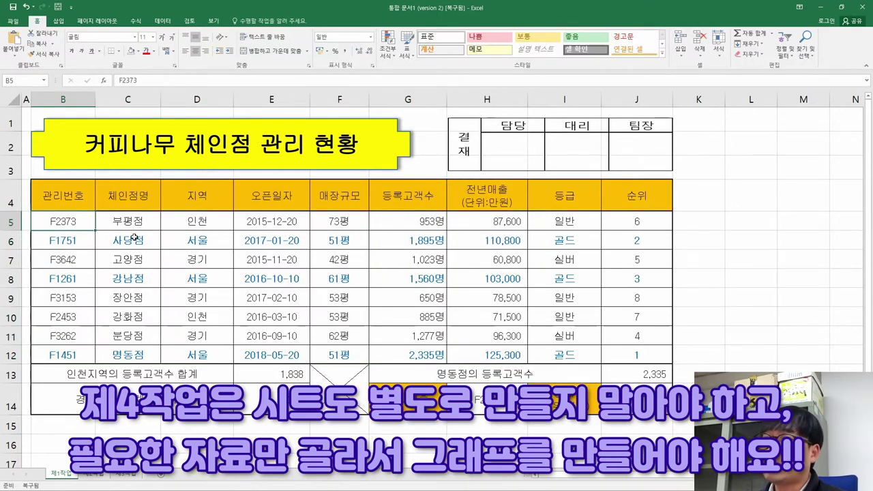
# Switch to the exam PDF and examine the category labels and legend beneath the sample chart, then return to the workbook
pyautogui.hotkey('alt', 'Tab')
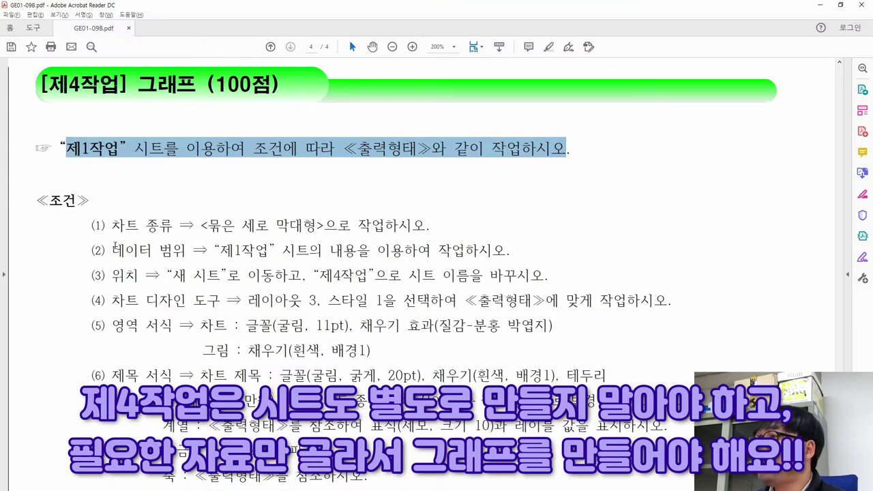
pyautogui.scroll(-10, 114, 247)
pyautogui.scroll(-4, 175, 230)
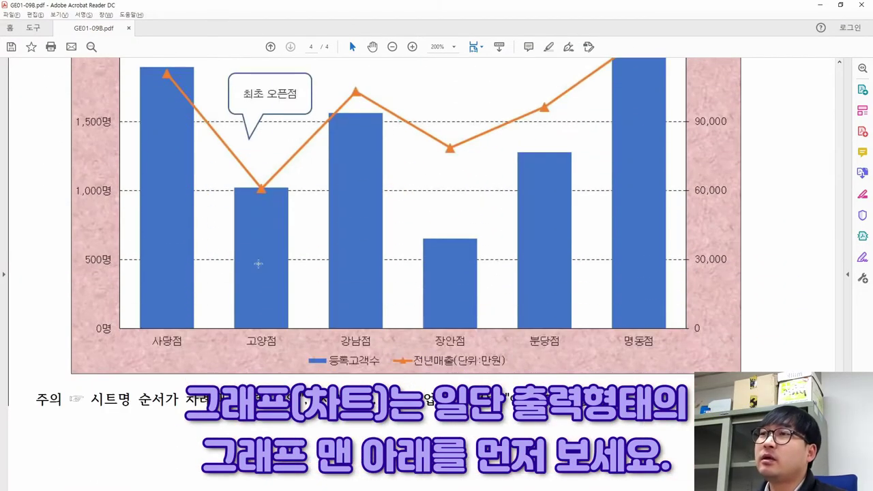
pyautogui.moveTo(139, 332); pyautogui.dragTo(689, 388)
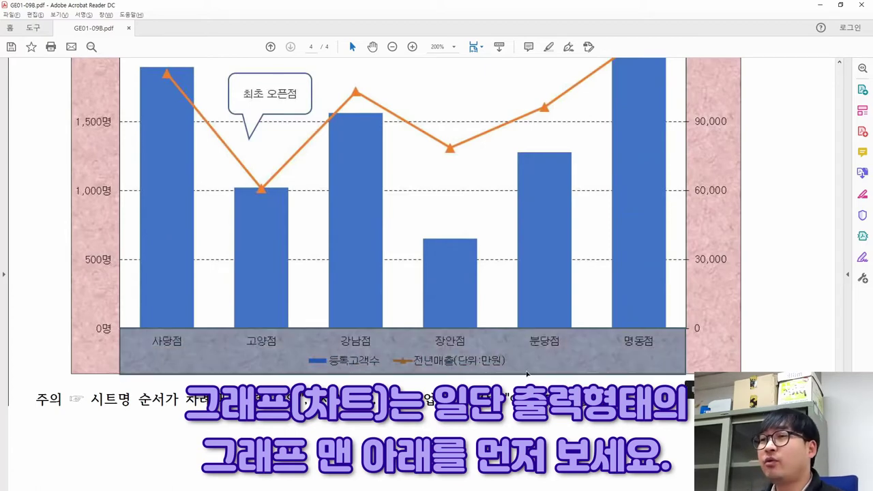
pyautogui.moveTo(300, 355); pyautogui.dragTo(521, 380)
pyautogui.click(353, 368)
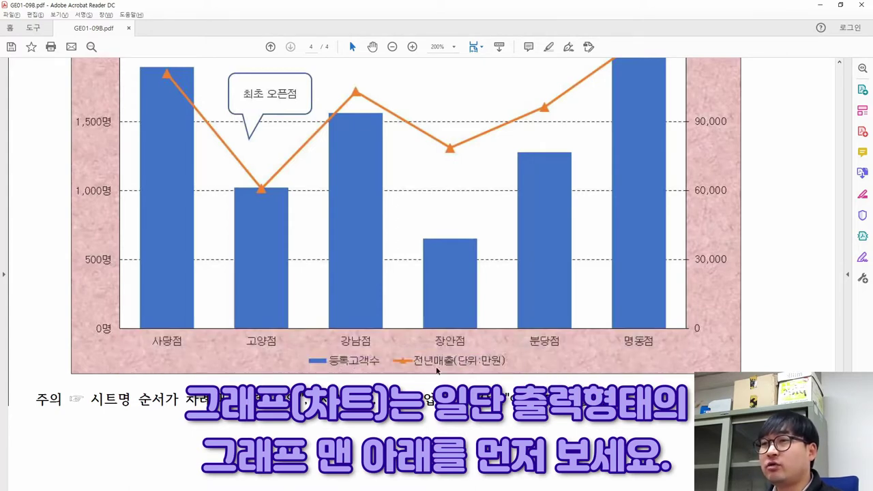
pyautogui.hotkey('alt', 'Tab')
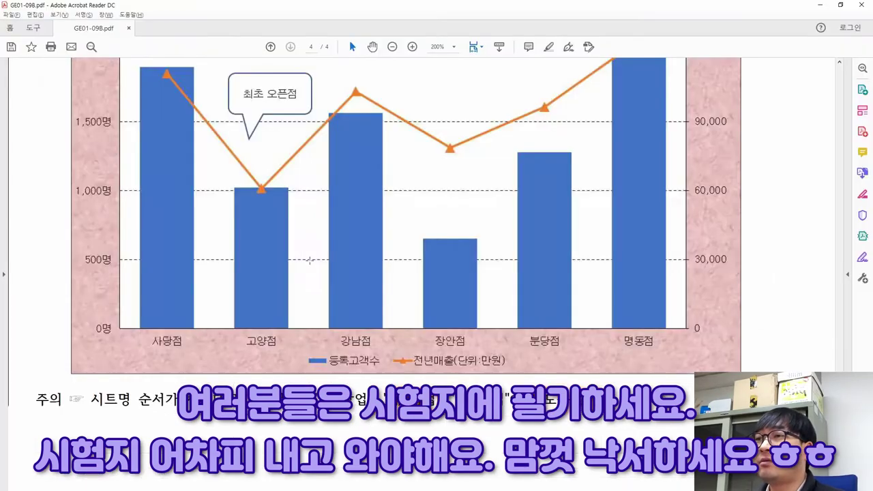
pyautogui.hotkey('alt', 'Tab')
pyautogui.hotkey('alt', 'Tab')
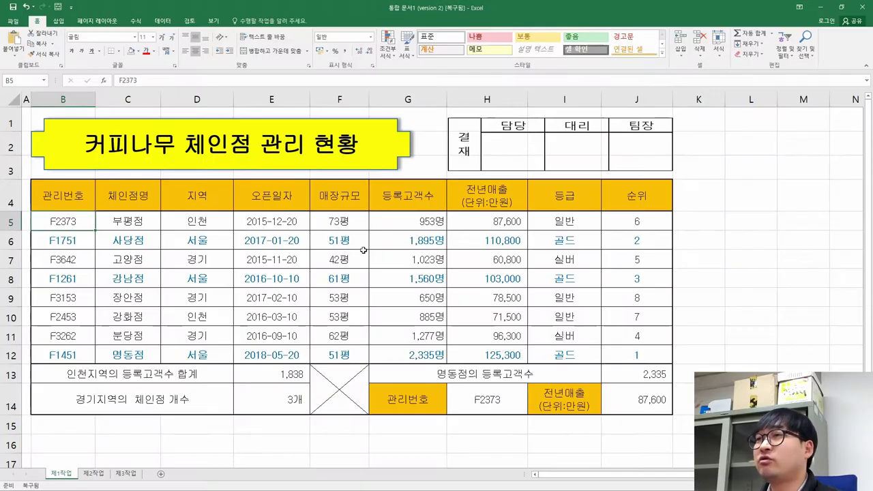
# Fill the 등록고객수 and 전년매출 header cells, G4 and H4, with yellow
pyautogui.click(407, 200)
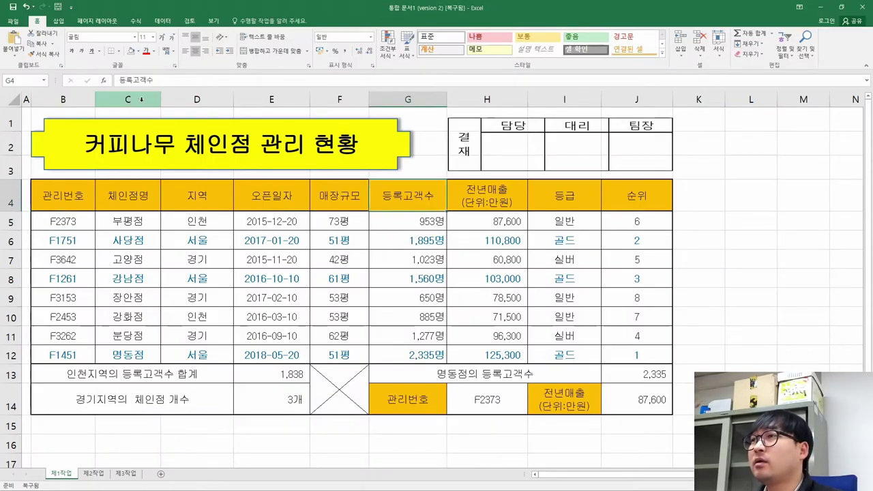
pyautogui.click(138, 52)
pyautogui.click(153, 122)
pyautogui.click(487, 208)
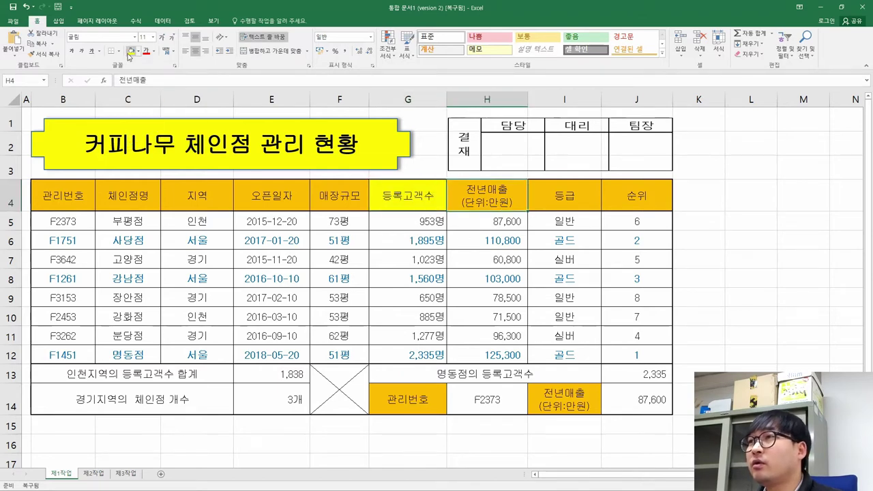
pyautogui.click(131, 52)
# Check the chart's branch names in the exam PDF and fill 사당점, 고양점 and 강남점 (C6:C8) with yellow
pyautogui.hotkey('alt', 'Tab')
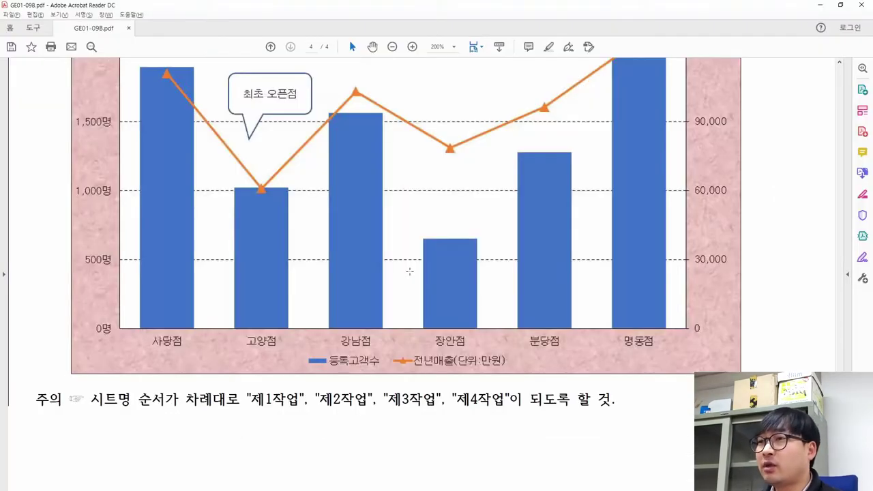
pyautogui.moveTo(142, 341); pyautogui.dragTo(662, 350)
pyautogui.hotkey('alt', 'Tab')
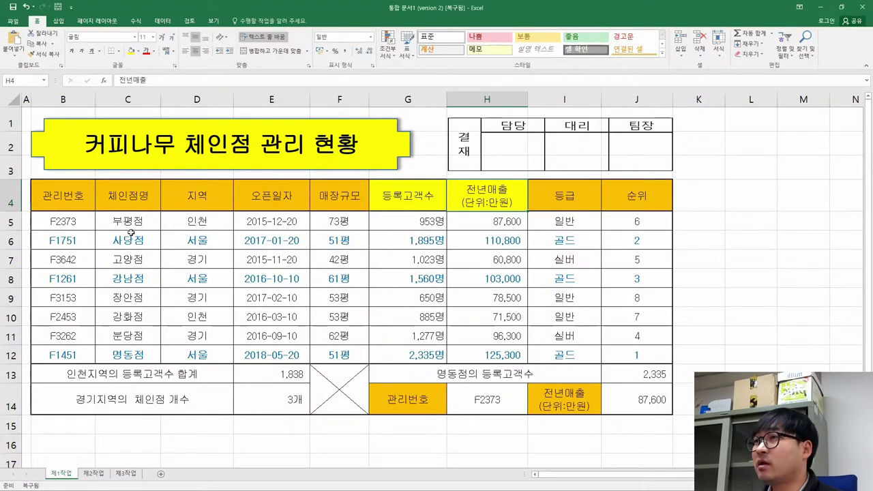
pyautogui.click(129, 240)
pyautogui.click(131, 51)
pyautogui.press('Down')
pyautogui.click(131, 52)
pyautogui.press('Down')
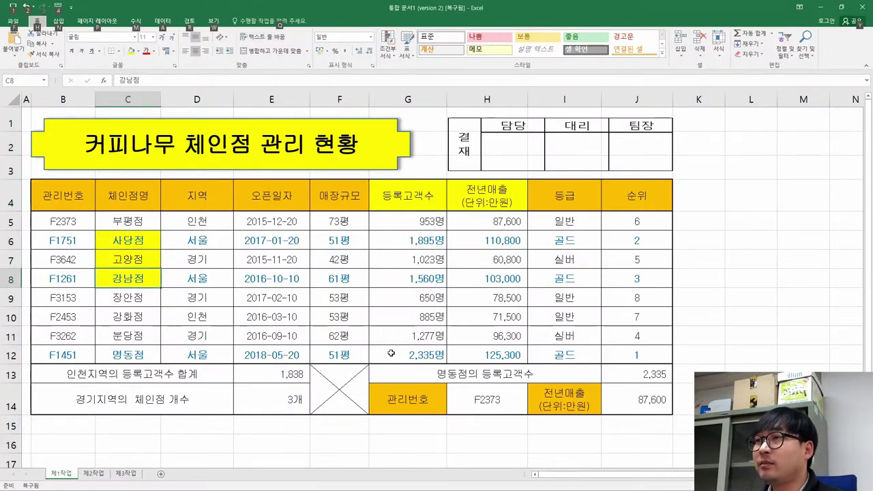
# Recheck the exam PDF's chart labels and fill 장안점, 분당점 and 명동점 (C9, C11 and C12) with yellow
pyautogui.hotkey('alt', 'Tab')
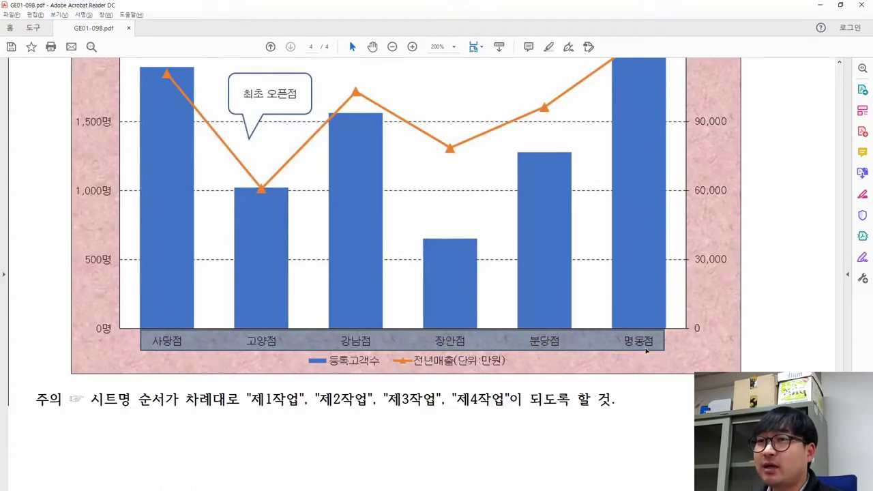
pyautogui.hotkey('alt', 'Tab')
pyautogui.press('Down')
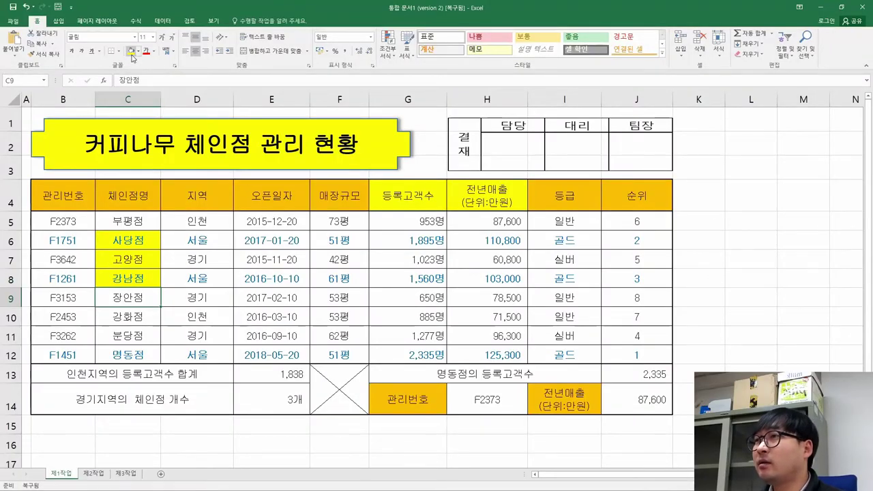
pyautogui.click(131, 51)
pyautogui.press('Down')
pyautogui.press('Down')
pyautogui.click(131, 51)
pyautogui.press('Down')
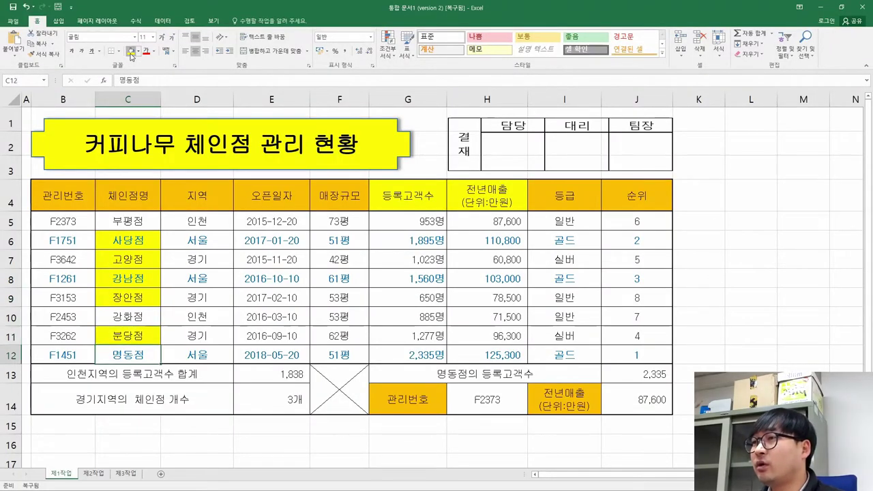
pyautogui.click(131, 52)
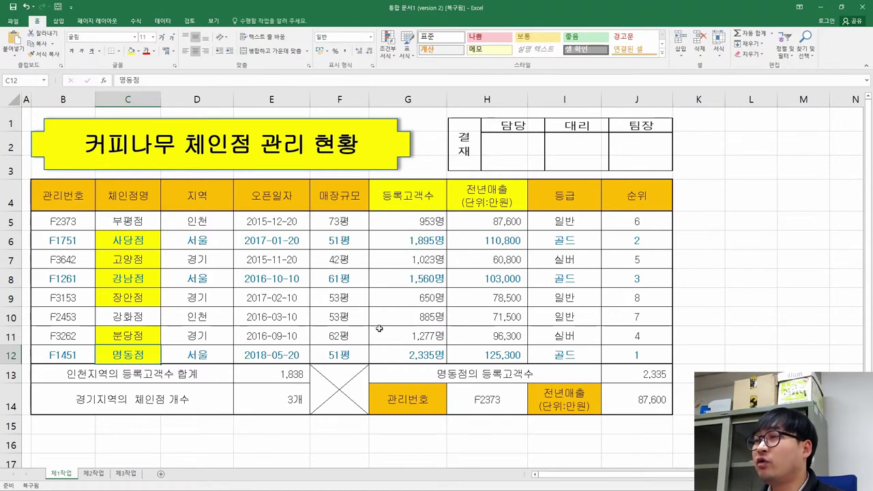
# Fill the 체인점명 header (C4) and the data cells G6:H9 and G11:H12 with yellow
pyautogui.click(119, 187)
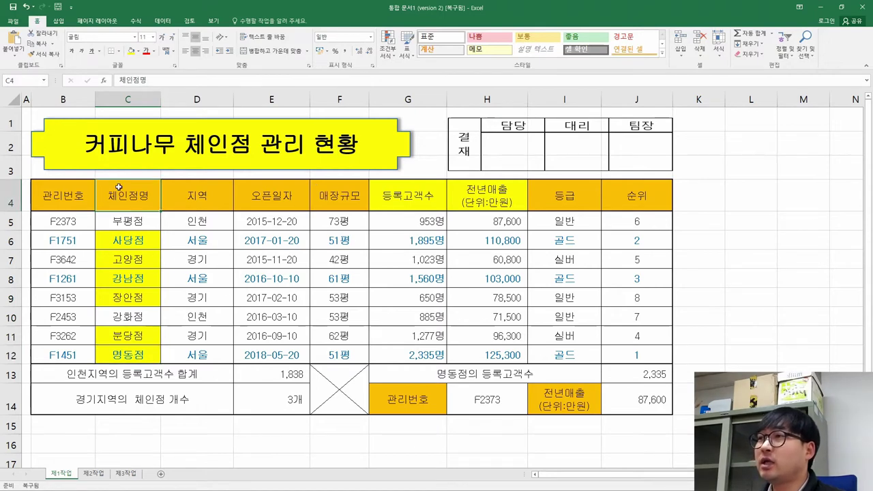
pyautogui.moveTo(414, 241); pyautogui.dragTo(485, 298)
pyautogui.click(134, 55)
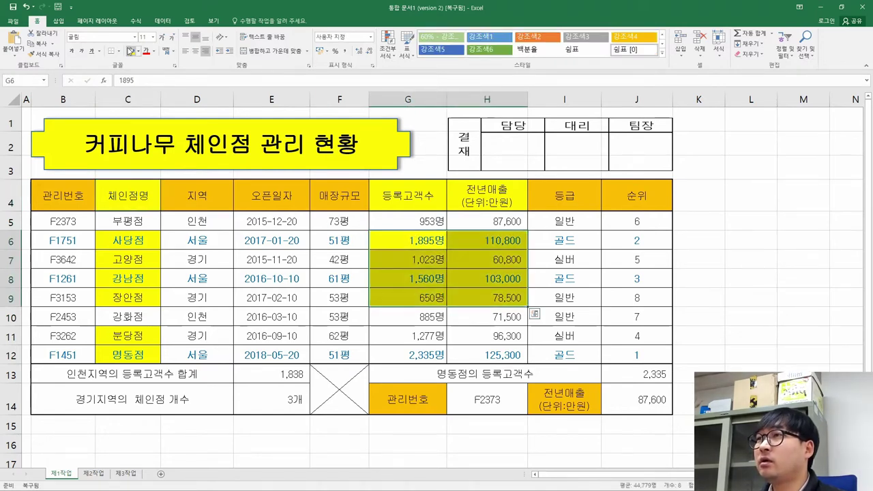
pyautogui.moveTo(421, 337); pyautogui.dragTo(482, 354)
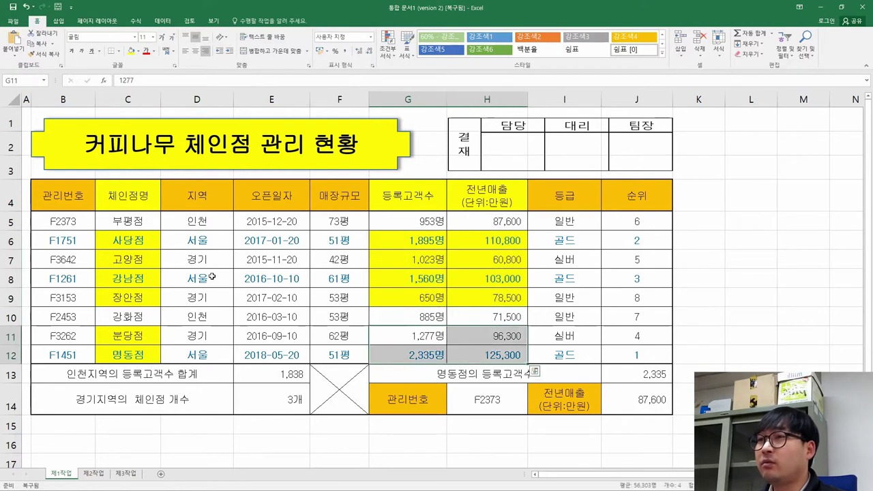
pyautogui.click(132, 54)
pyautogui.click(262, 234)
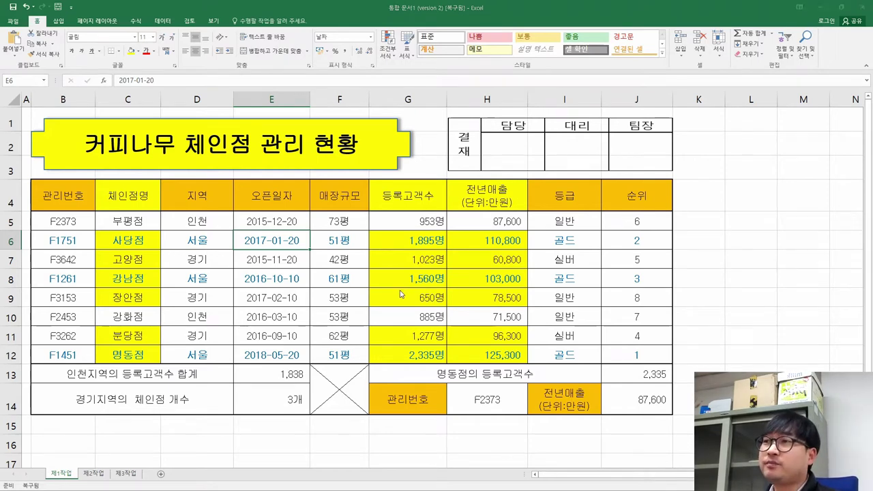
# Compare the sample chart's branch names and legend in the exam PDF with the highlighted cells within the table range C4:H12
pyautogui.hotkey('alt', 'Tab')
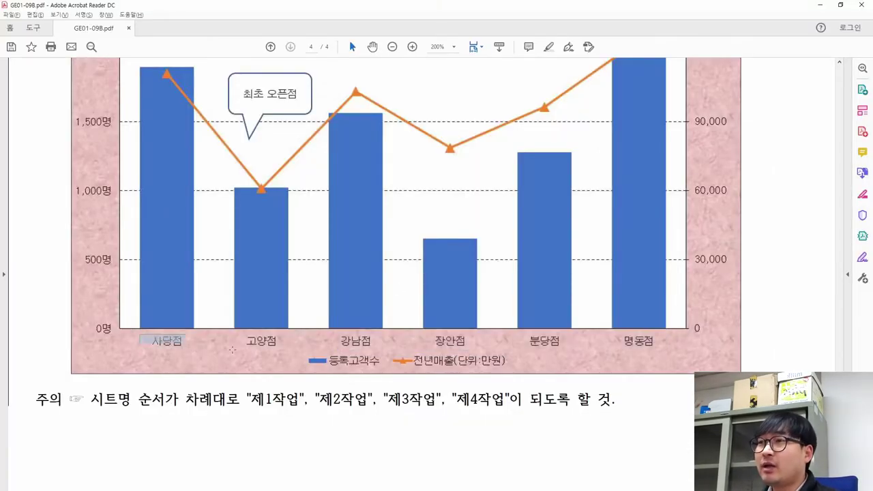
pyautogui.hotkey('alt', 'Tab')
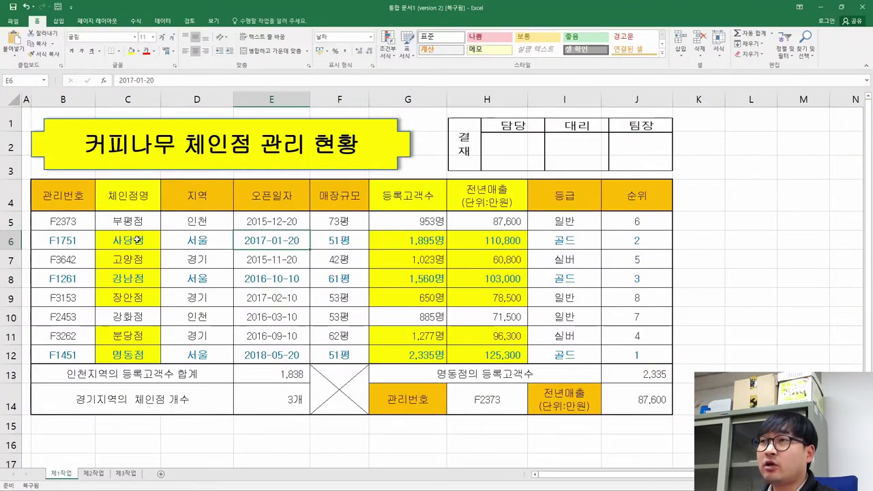
pyautogui.click(87, 207)
pyautogui.moveTo(89, 204); pyautogui.dragTo(487, 355)
pyautogui.click(238, 259)
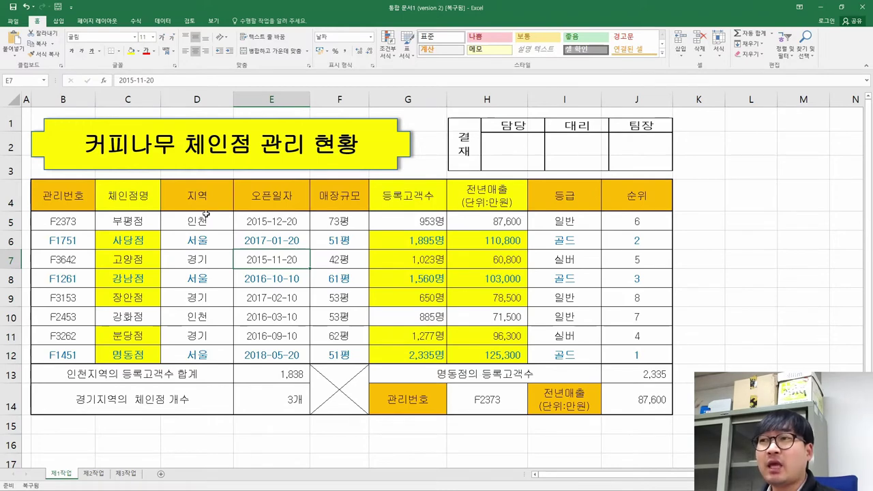
pyautogui.hotkey('alt', 'Tab')
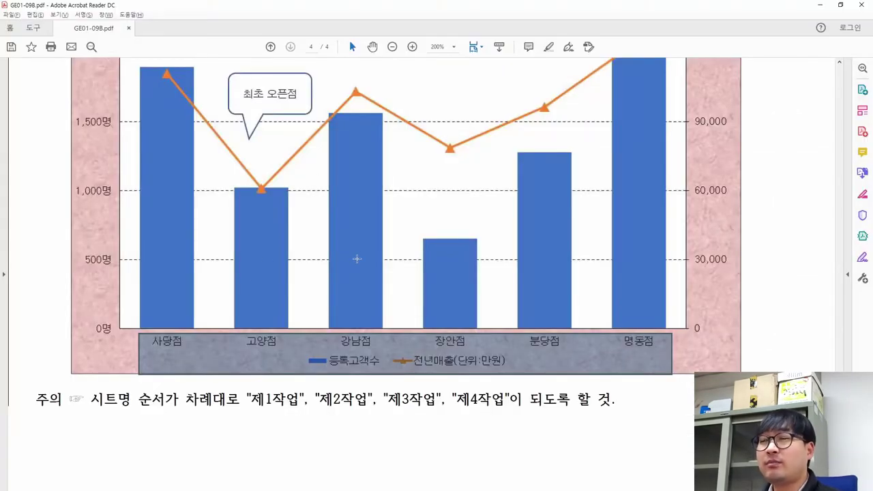
pyautogui.hotkey('alt', 'Tab')
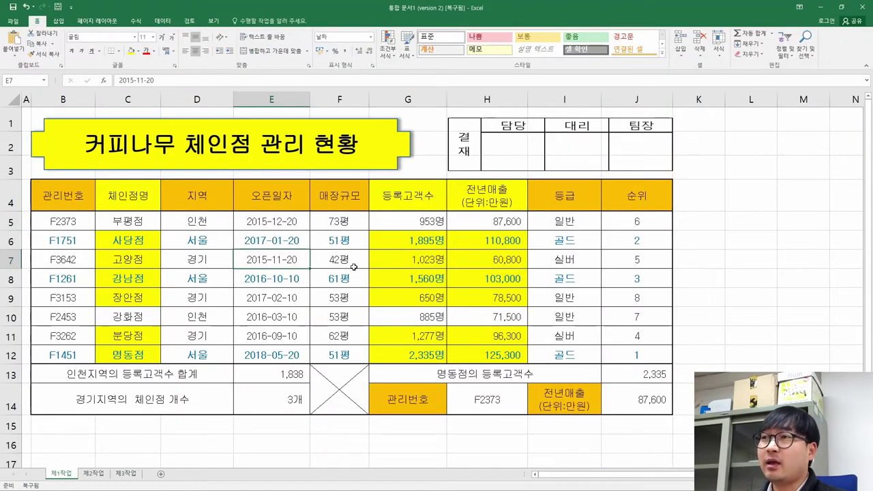
pyautogui.moveTo(135, 197); pyautogui.dragTo(495, 361)
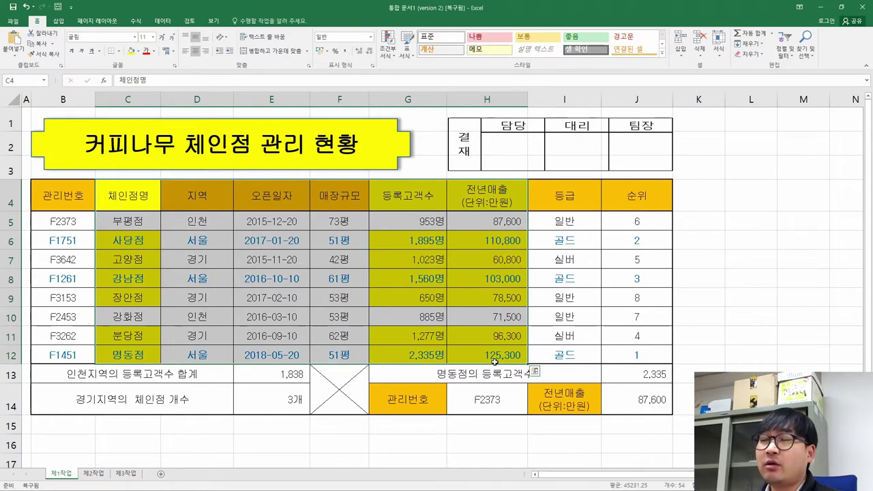
pyautogui.click(272, 240)
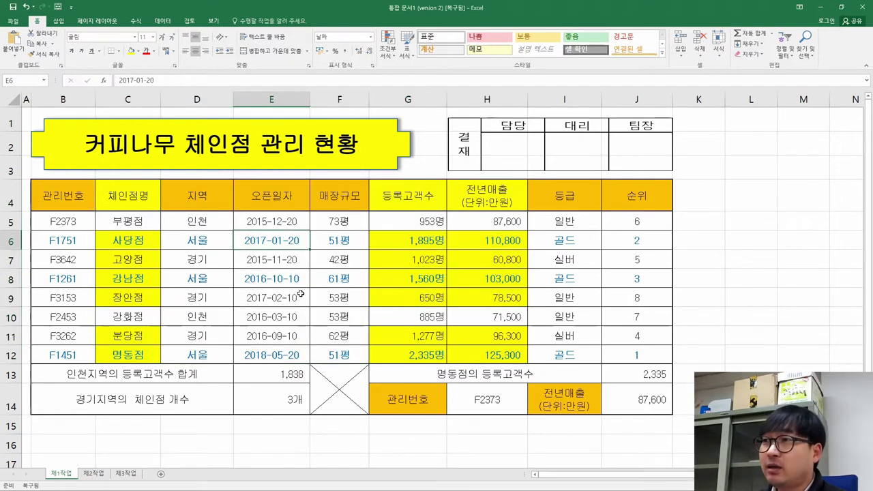
# Try selecting the header row C4:H4, followed by the branch names down column C, C6:C9 and C11:C12
pyautogui.click(129, 197)
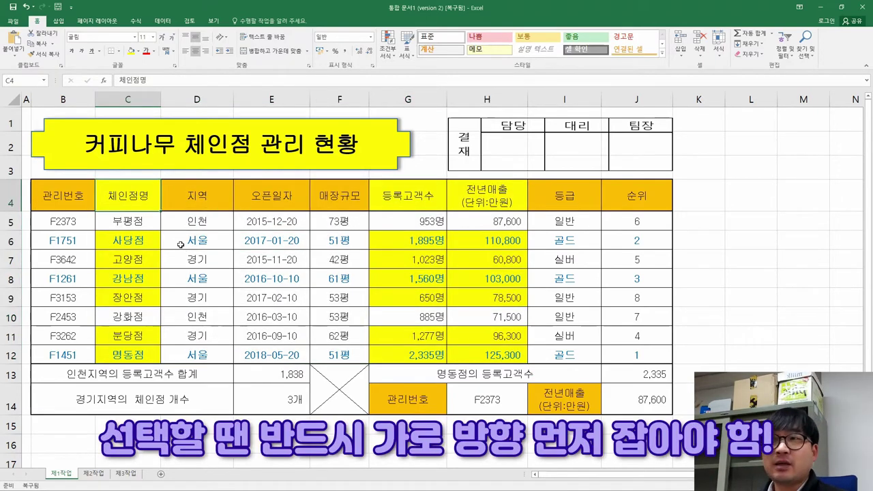
pyautogui.moveTo(117, 197); pyautogui.dragTo(492, 207)
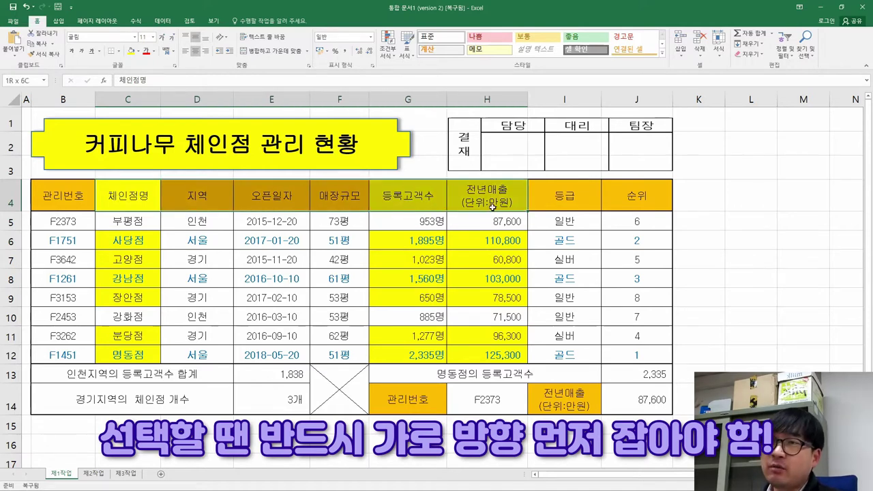
pyautogui.moveTo(120, 196); pyautogui.dragTo(127, 298)
pyautogui.click(134, 197)
pyautogui.moveTo(138, 245); pyautogui.dragTo(127, 297)
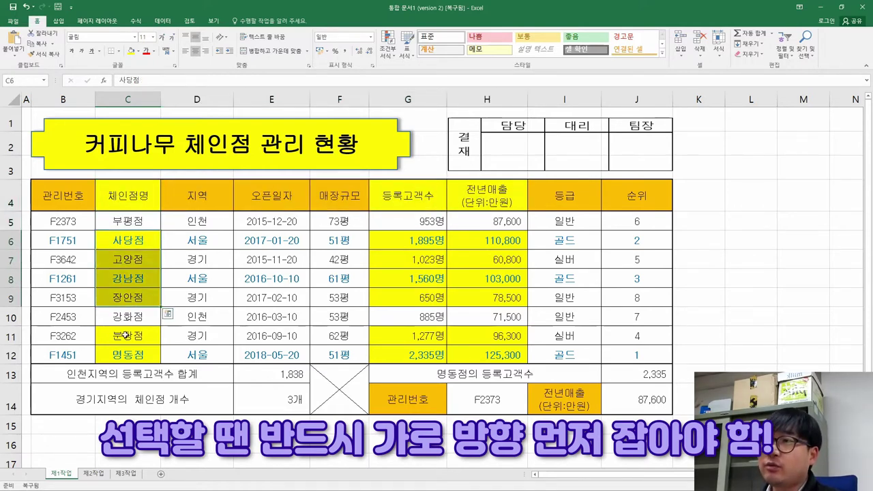
pyautogui.moveTo(127, 330); pyautogui.dragTo(127, 354)
# Go through the highlighted chart ranges row by row: C4, G4:H4, C6:C9, G6:H9, C11:C12 and G11:H12
pyautogui.click(125, 195)
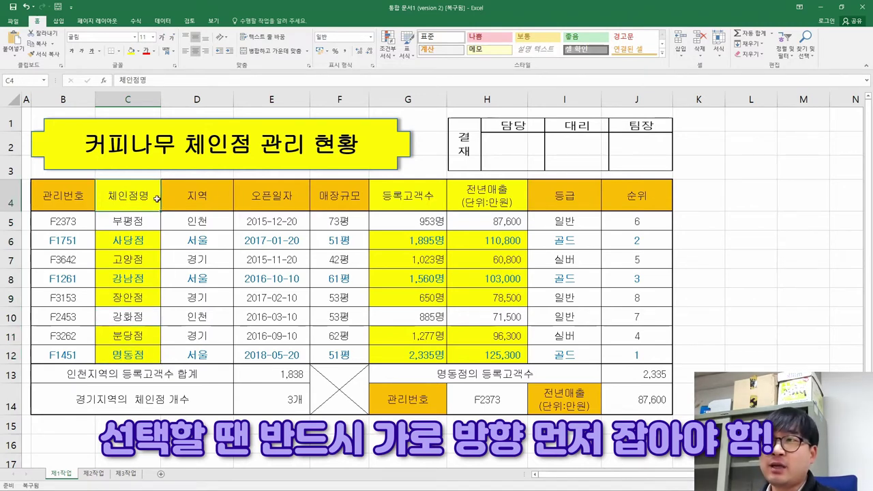
pyautogui.moveTo(408, 196); pyautogui.dragTo(487, 197)
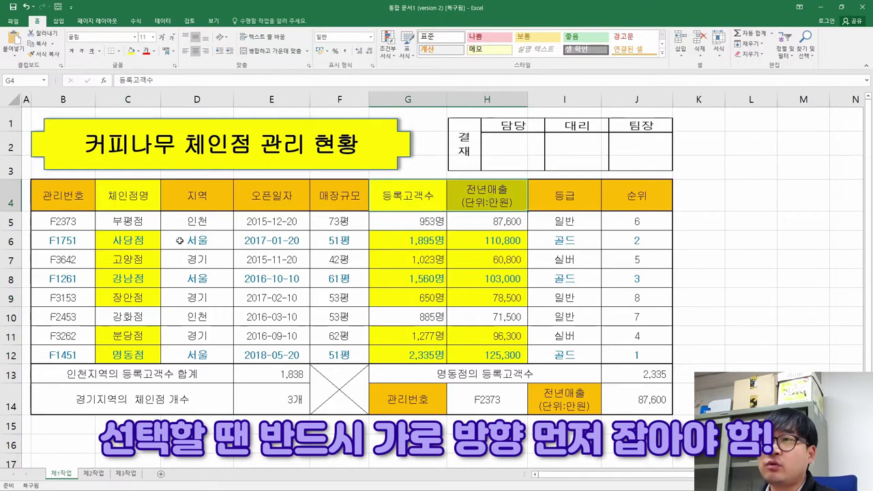
pyautogui.moveTo(130, 240); pyautogui.dragTo(134, 301)
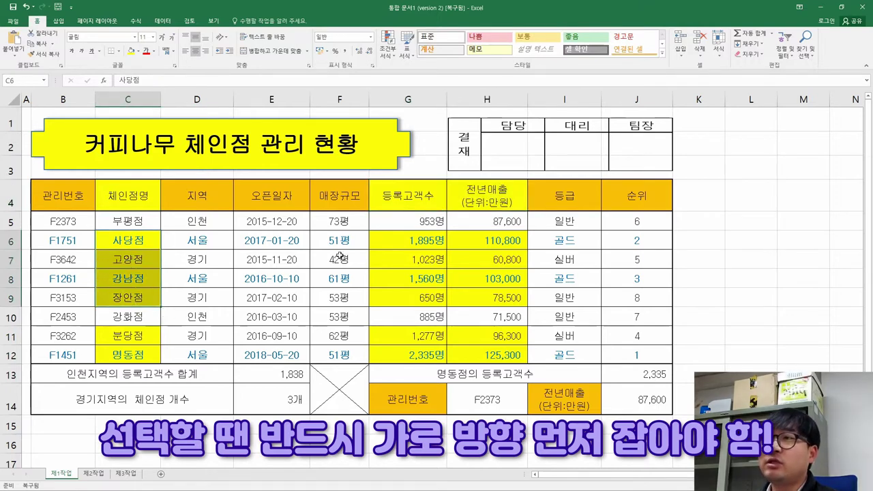
pyautogui.moveTo(394, 242); pyautogui.dragTo(487, 300)
pyautogui.moveTo(140, 338); pyautogui.dragTo(141, 351)
pyautogui.moveTo(391, 337); pyautogui.dragTo(487, 355)
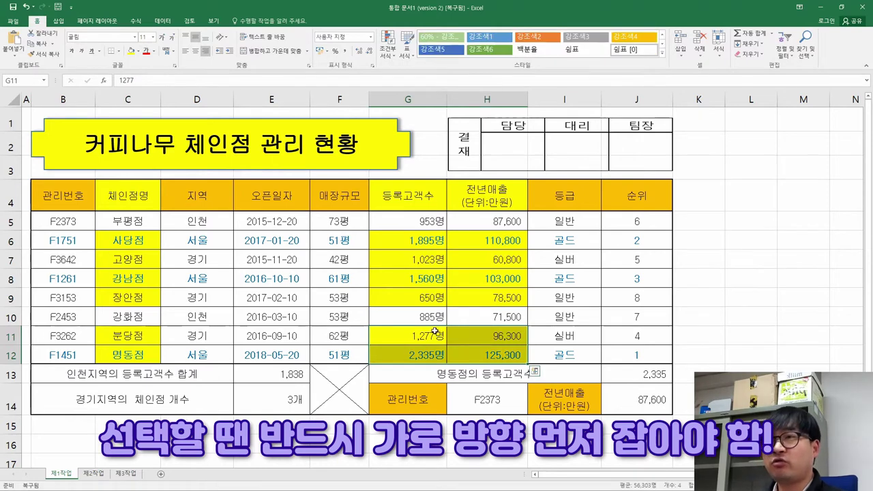
# Select the highlighted chart ranges together: C4, G4:H4, C6:C9, G6:H9, C11:C12 and G11:H12
pyautogui.hotkey('ctrl', 'q')
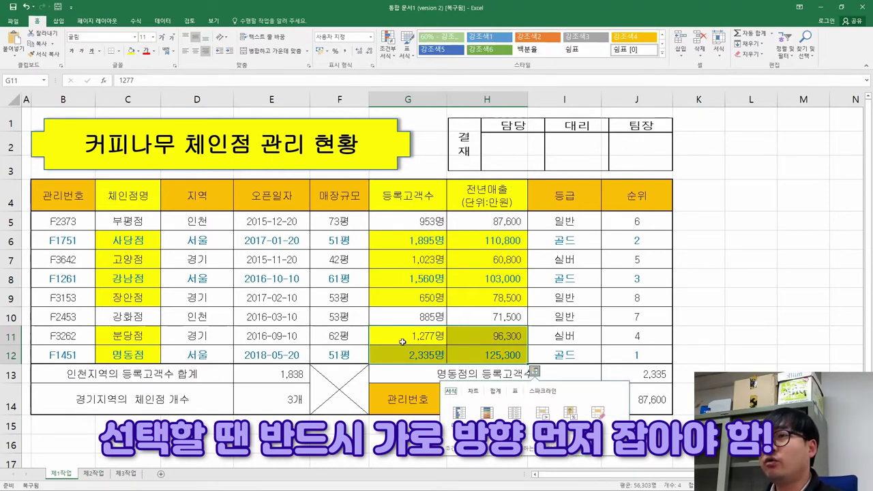
pyautogui.click(228, 279)
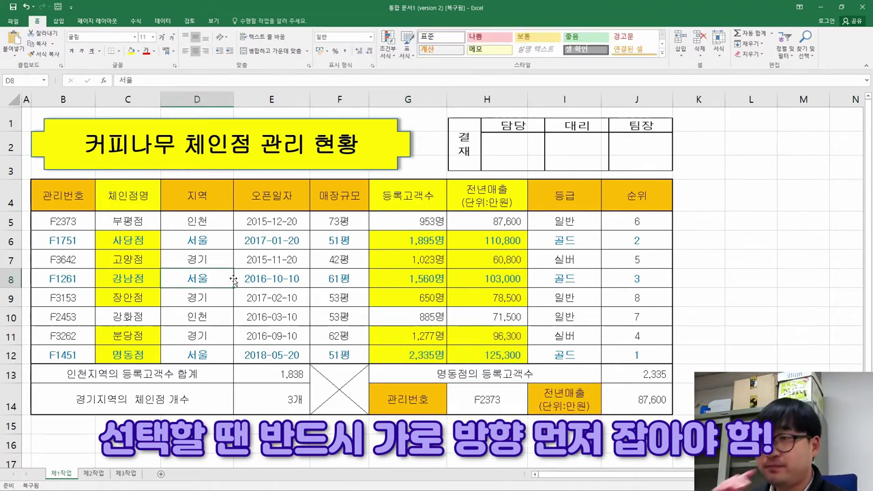
pyautogui.click(128, 202)
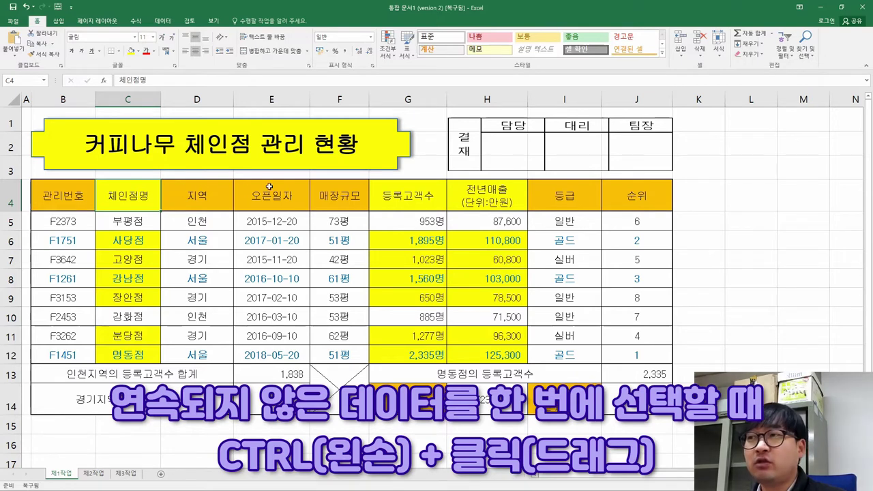
pyautogui.keyDown('ctrl'); pyautogui.moveTo(400, 195); pyautogui.dragTo(478, 202); pyautogui.keyUp('ctrl')
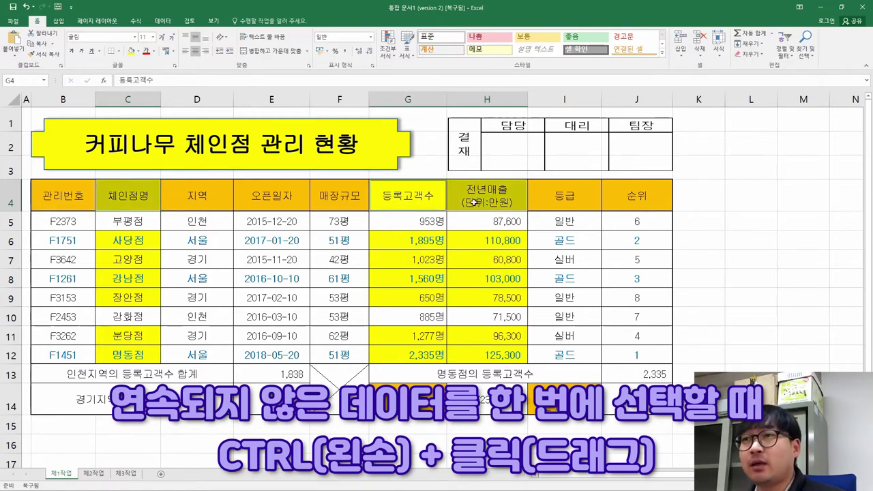
pyautogui.keyDown('ctrl'); pyautogui.moveTo(120, 236); pyautogui.dragTo(132, 297); pyautogui.keyUp('ctrl')
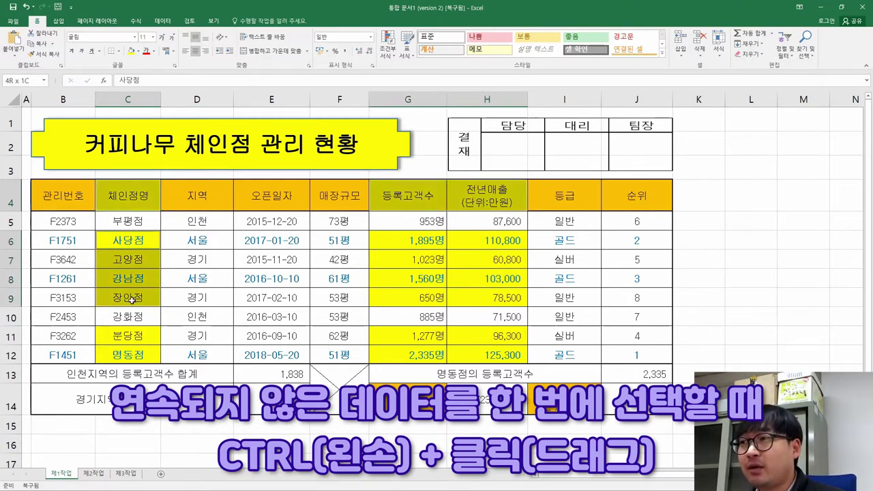
pyautogui.keyDown('ctrl'); pyautogui.moveTo(409, 243); pyautogui.dragTo(505, 298); pyautogui.keyUp('ctrl')
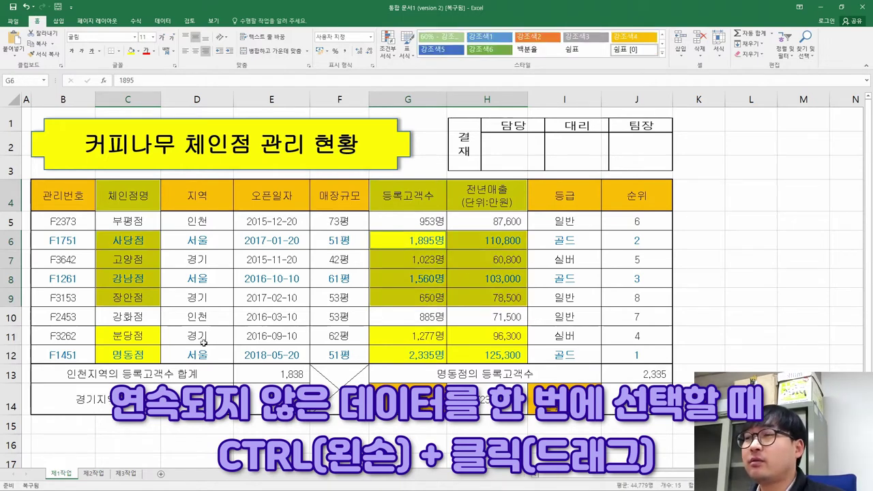
pyautogui.keyDown('ctrl'); pyautogui.moveTo(129, 336); pyautogui.dragTo(132, 349); pyautogui.keyUp('ctrl')
pyautogui.keyDown('ctrl'); pyautogui.moveTo(427, 337); pyautogui.dragTo(505, 351); pyautogui.keyUp('ctrl')
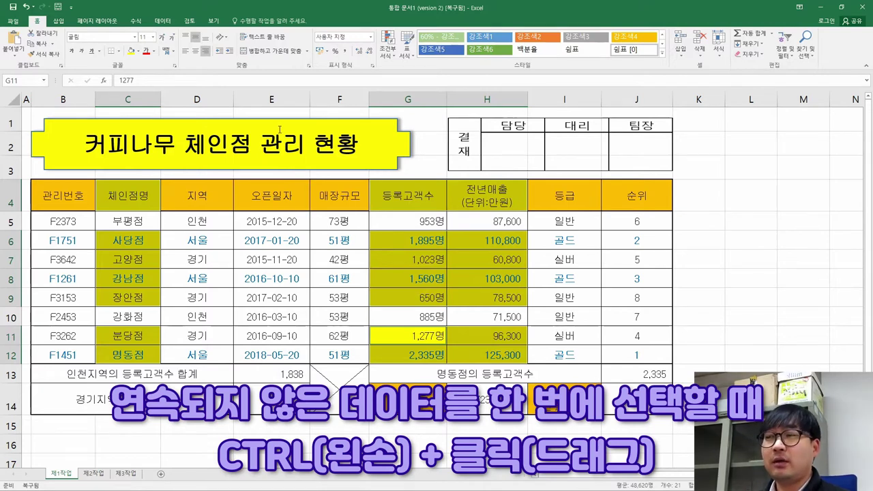
pyautogui.click(248, 216)
pyautogui.click(130, 197)
pyautogui.keyDown('ctrl'); pyautogui.moveTo(390, 202); pyautogui.dragTo(495, 223); pyautogui.keyUp('ctrl')
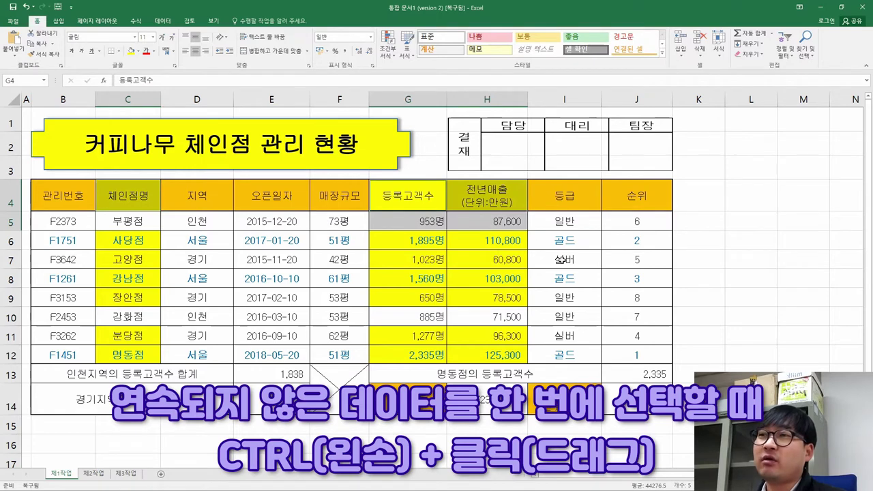
pyautogui.click(276, 257)
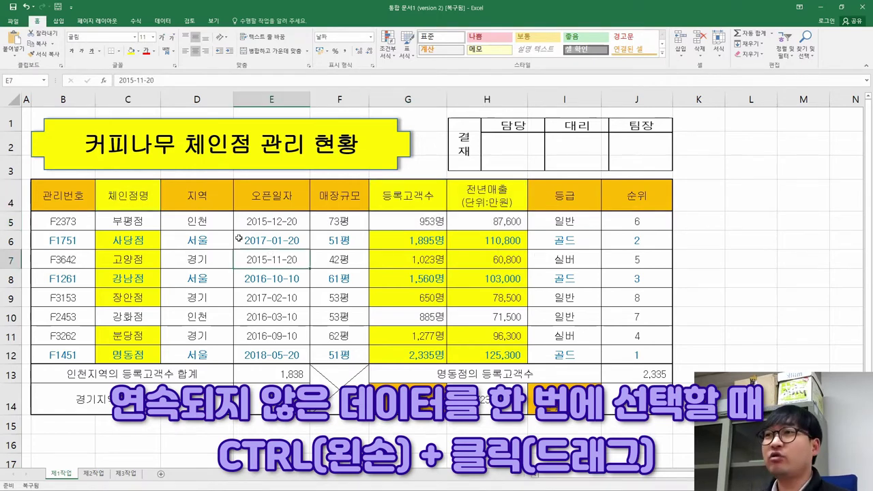
# Select the non-adjacent chart source cells row-wise, starting with headers C4 and G4:H4, followed by C6:C9, G6:H9, C11:C12 and G11:H12
pyautogui.click(117, 197)
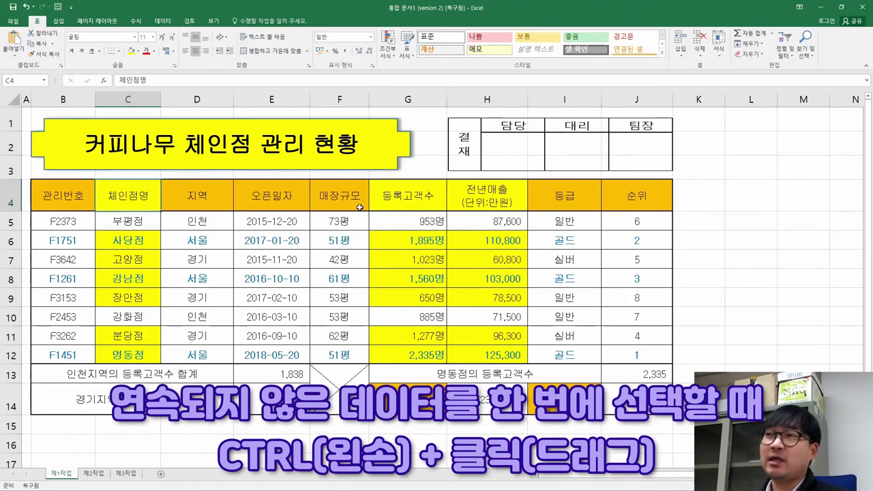
pyautogui.click(114, 196)
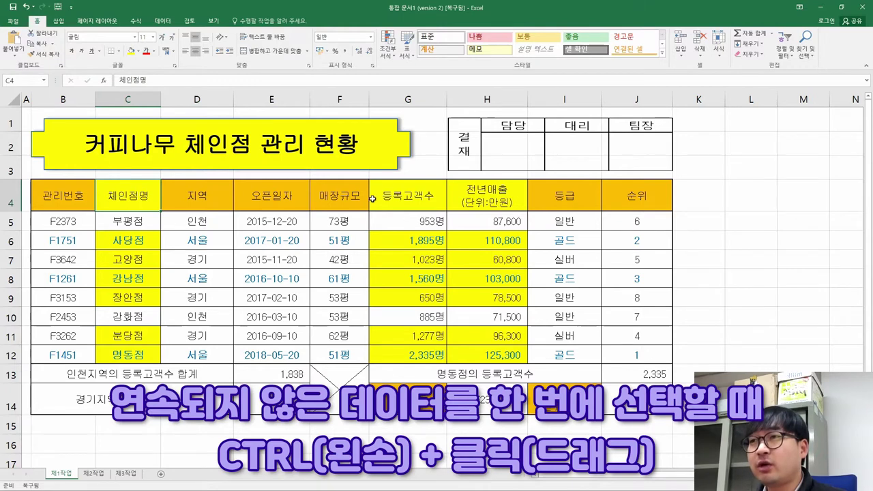
pyautogui.moveTo(372, 198); pyautogui.dragTo(466, 196)
pyautogui.moveTo(148, 242); pyautogui.dragTo(139, 294)
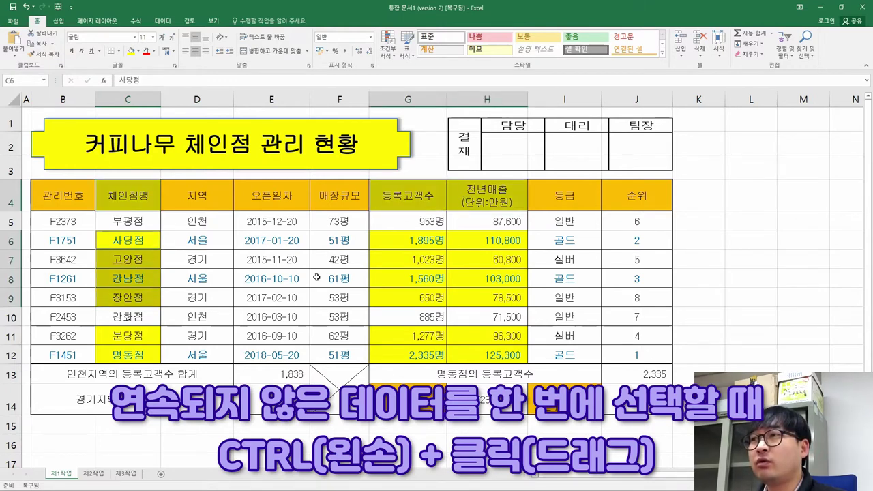
pyautogui.moveTo(405, 242); pyautogui.dragTo(481, 297)
pyautogui.moveTo(143, 337); pyautogui.dragTo(140, 352)
pyautogui.moveTo(374, 334); pyautogui.dragTo(478, 346)
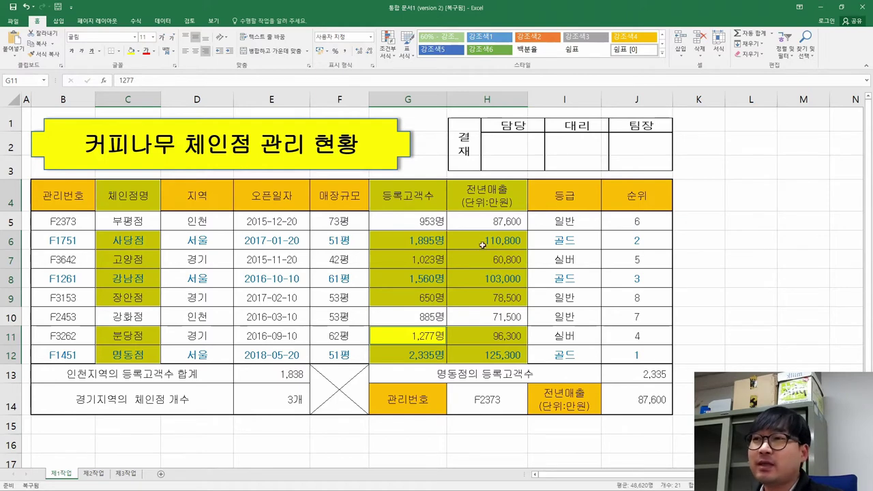
# Insert a 2-D clustered column chart (묶은 세로 막대형) from the selected ranges
pyautogui.click(58, 22)
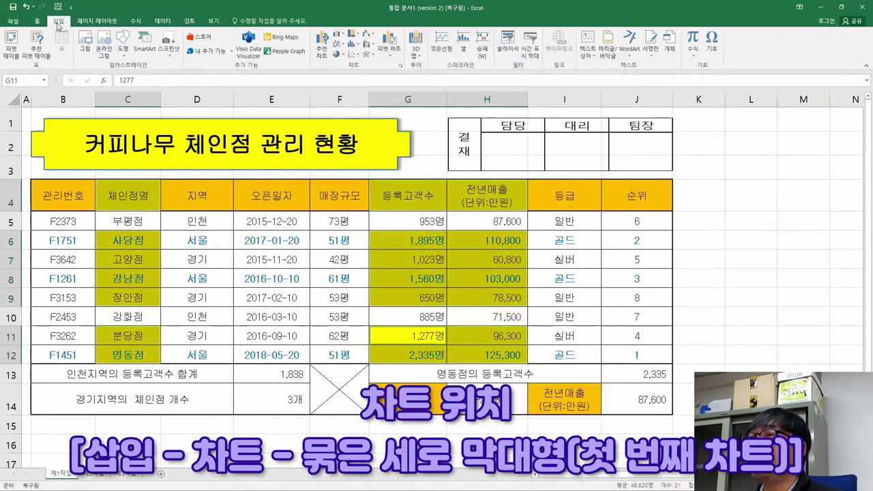
pyautogui.click(341, 35)
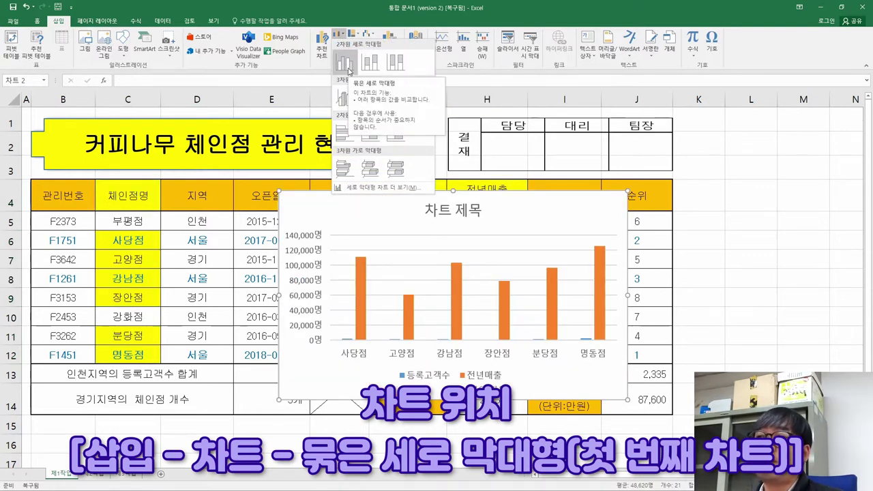
pyautogui.click(345, 65)
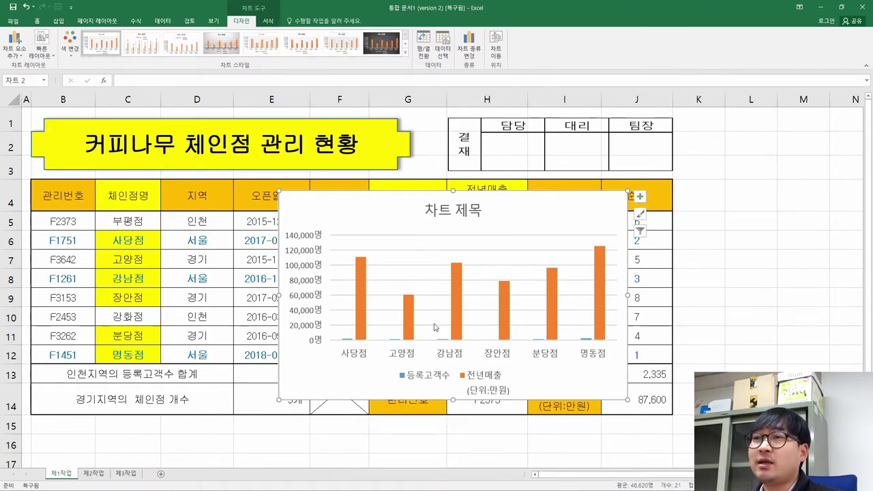
# Switch to the exam PDF and strike through conditions (1) 차트 종류 and (2) 데이터 범위
pyautogui.hotkey('alt', 'Tab')
pyautogui.scroll(2, 468, 253)
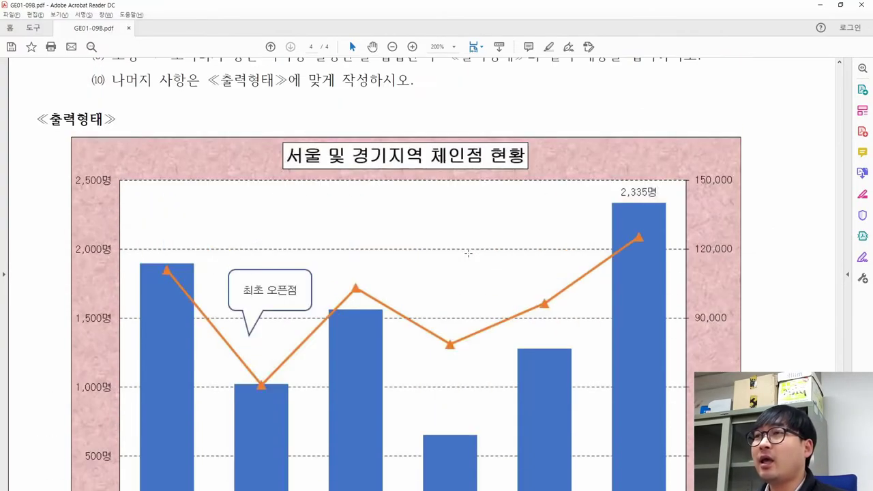
pyautogui.scroll(10, 468, 253)
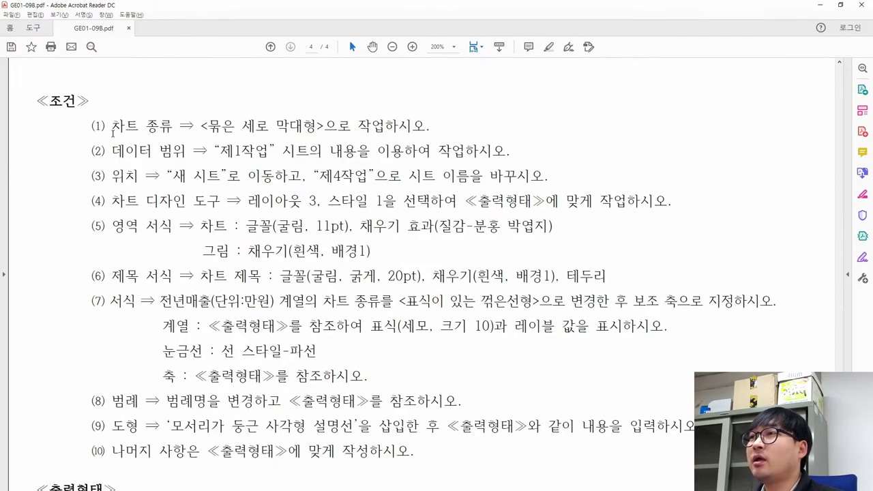
pyautogui.moveTo(431, 125); pyautogui.dragTo(92, 128)
pyautogui.click(139, 105)
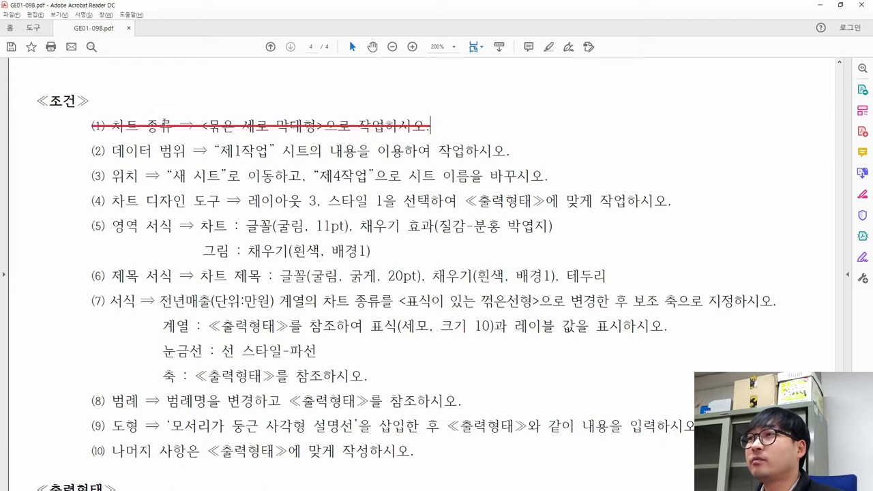
pyautogui.moveTo(113, 151); pyautogui.dragTo(186, 151)
pyautogui.moveTo(511, 151); pyautogui.dragTo(95, 152)
pyautogui.click(141, 169)
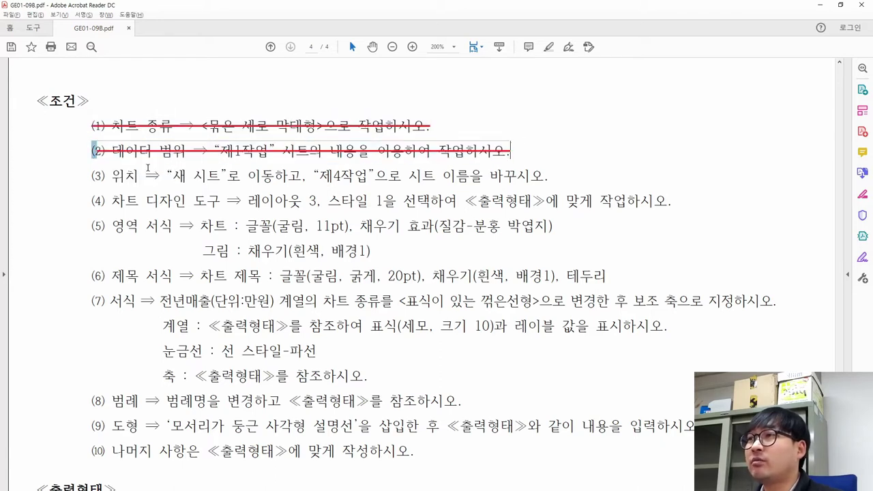
# Check condition (3) in the exam PDF and move the Excel chart to a new sheet named 제4작업
pyautogui.hotkey('alt', 'Tab')
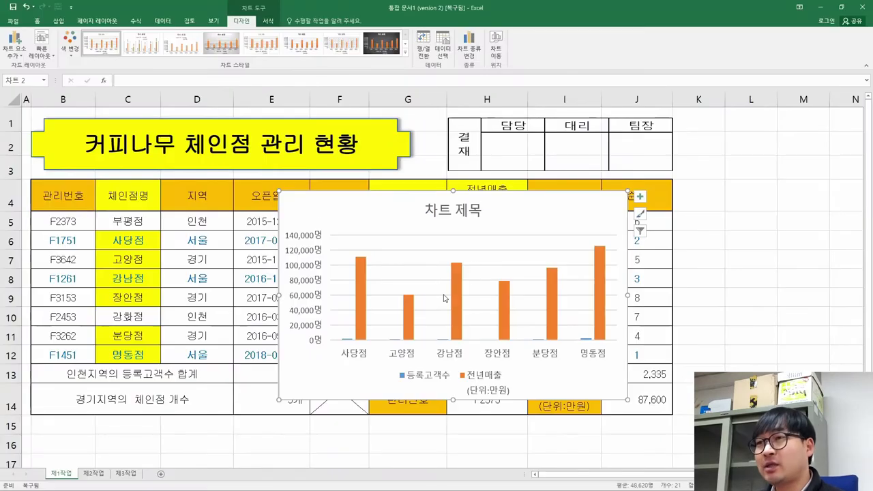
pyautogui.hotkey('alt', 'Tab')
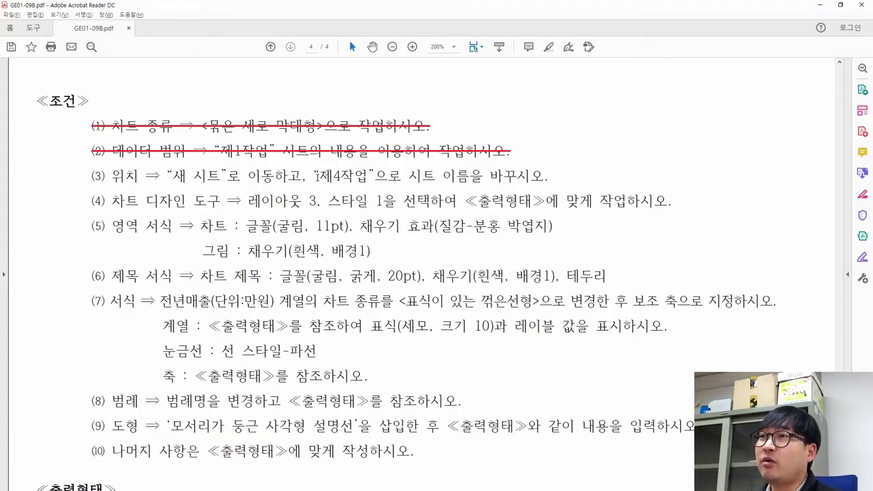
pyautogui.moveTo(319, 176); pyautogui.dragTo(366, 180)
pyautogui.hotkey('alt', 'Tab')
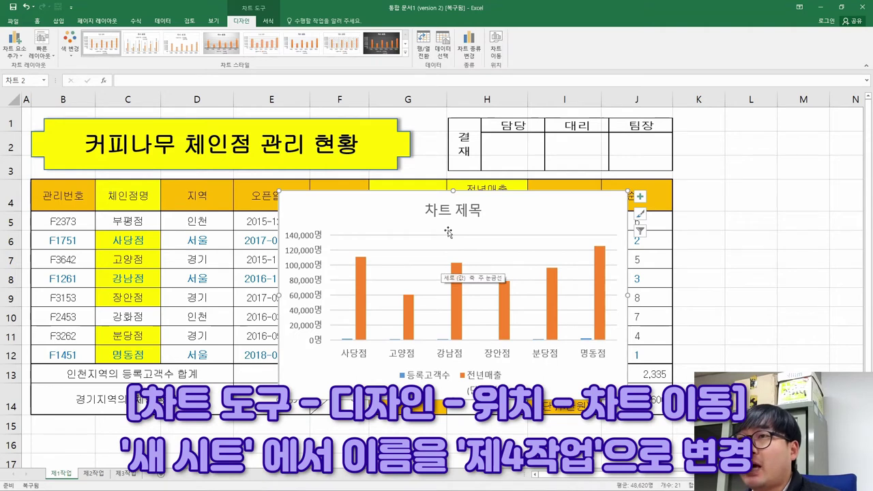
pyautogui.click(640, 196)
pyautogui.click(497, 54)
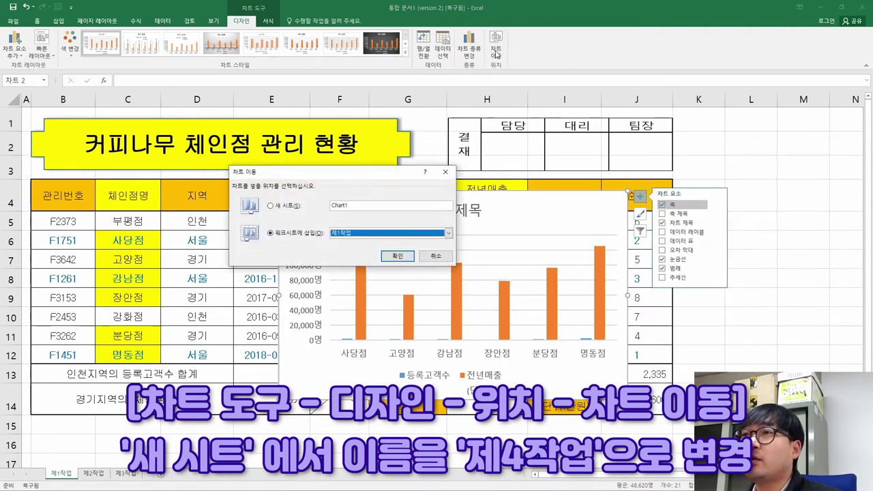
pyautogui.click(278, 206)
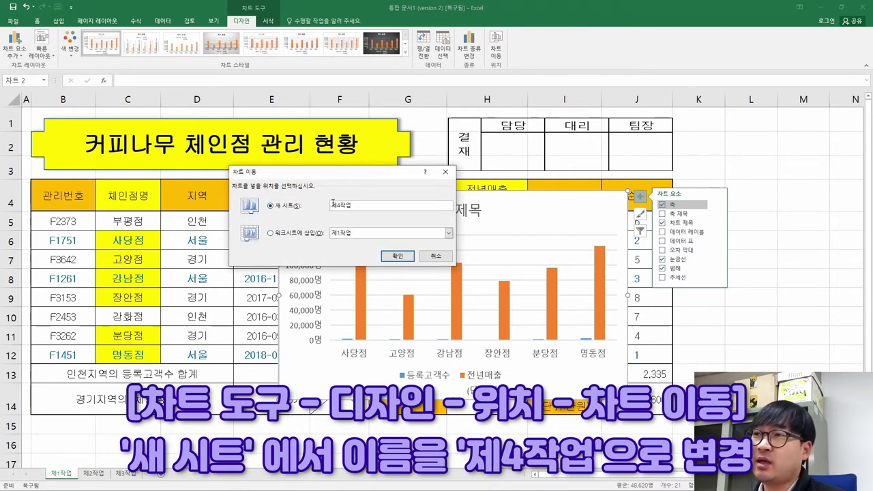
pyautogui.click(396, 258)
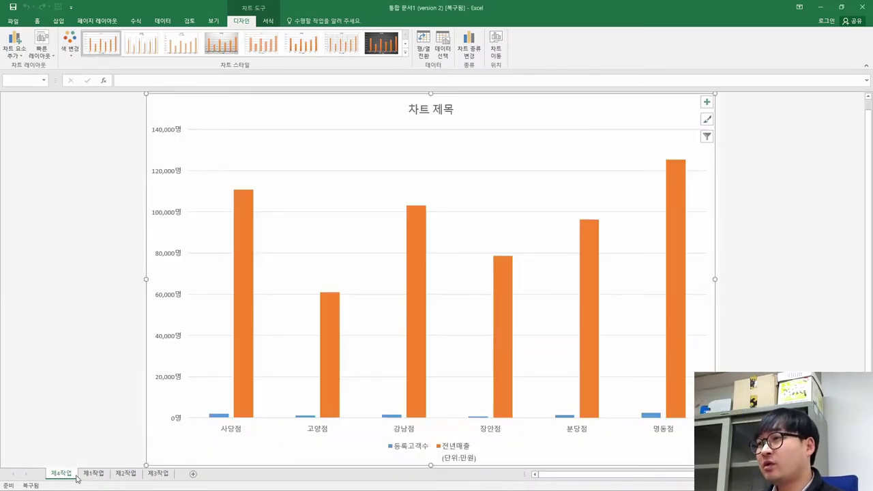
pyautogui.click(74, 473)
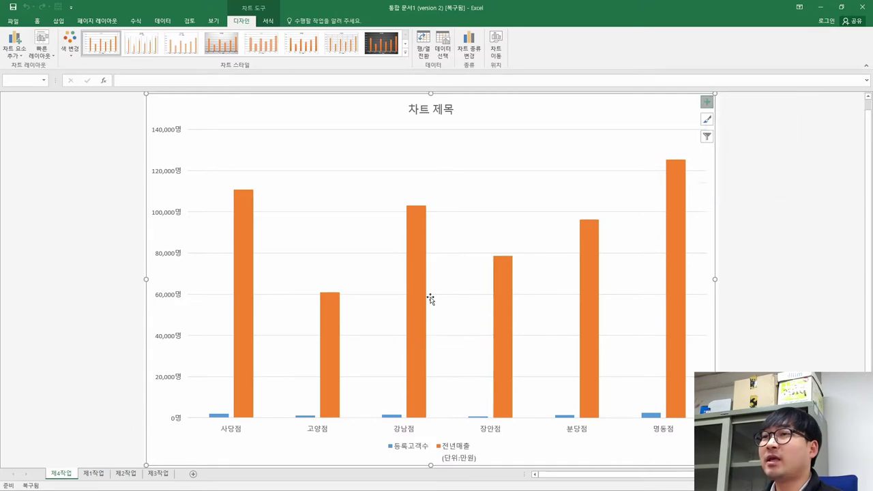
# Switch to the exam PDF and strike through condition (3) 위치
pyautogui.hotkey('alt', 'Tab')
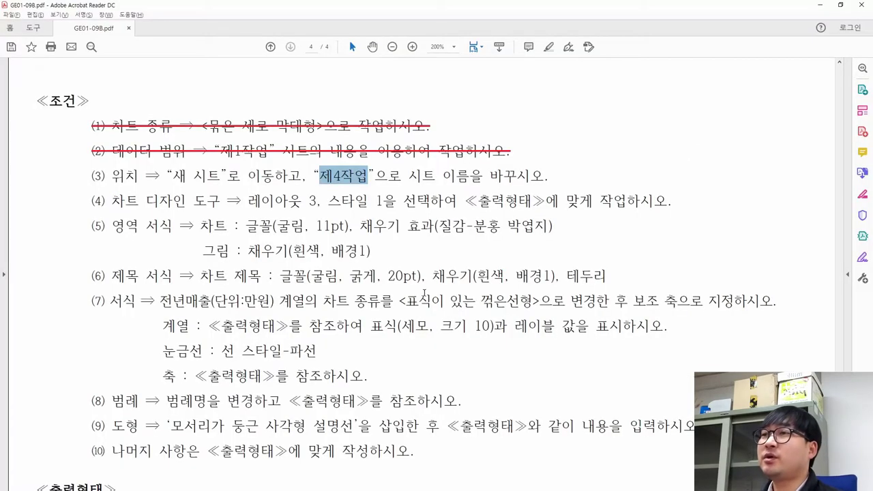
pyautogui.click(447, 178)
pyautogui.moveTo(556, 175); pyautogui.dragTo(93, 179)
pyautogui.click(146, 193)
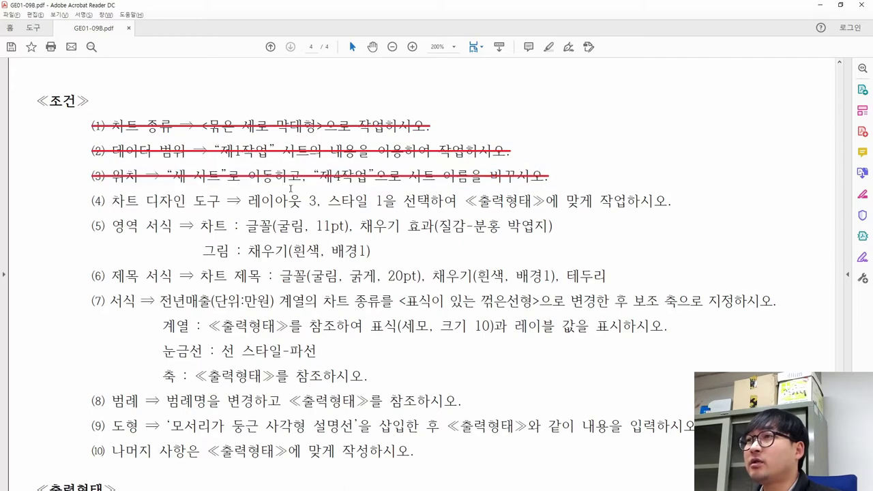
# Select the sheet-order note under the sample chart in the exam PDF and move the 제4작업 sheet after 제3작업 in Excel
pyautogui.hotkey('alt', 'Tab')
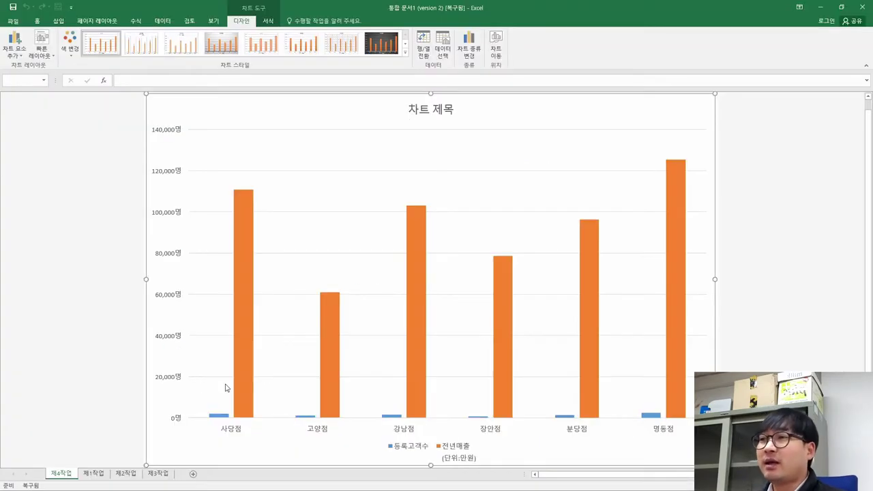
pyautogui.hotkey('alt', 'Tab')
pyautogui.scroll(-3, 293, 272)
pyautogui.scroll(-8, 293, 273)
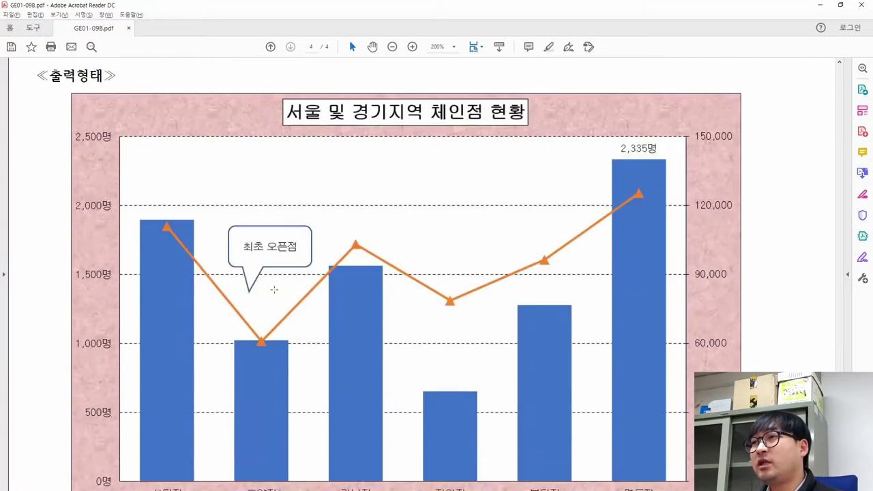
pyautogui.moveTo(95, 407); pyautogui.dragTo(633, 416)
pyautogui.hotkey('alt', 'Tab')
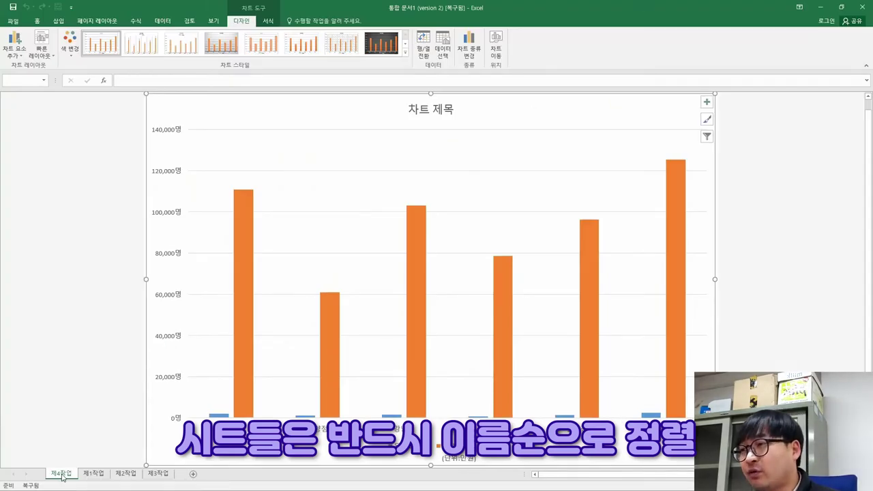
pyautogui.moveTo(98, 473); pyautogui.dragTo(181, 478)
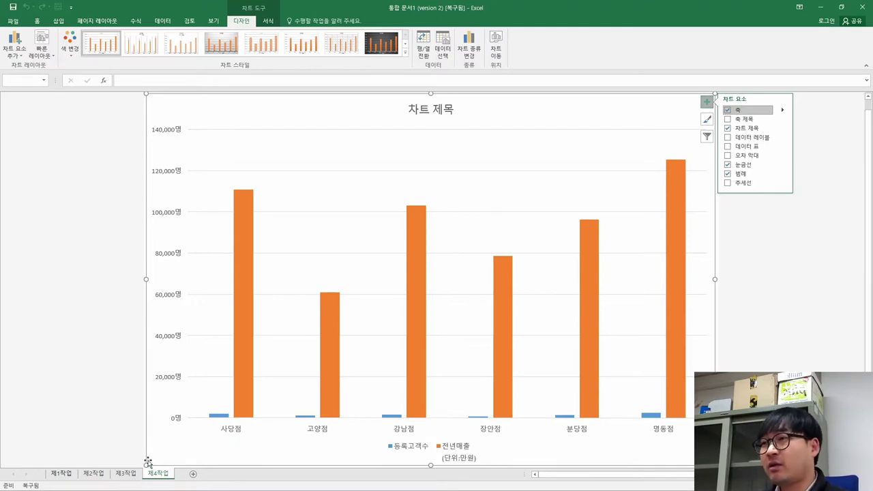
# Switch to the exam PDF and strike through the sheet-order note below the sample chart
pyautogui.hotkey('alt', 'Tab')
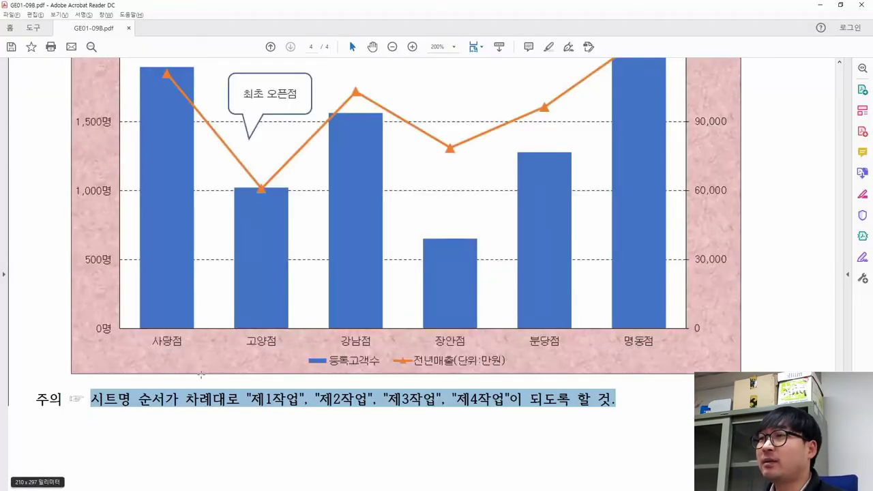
pyautogui.rightClick(195, 396)
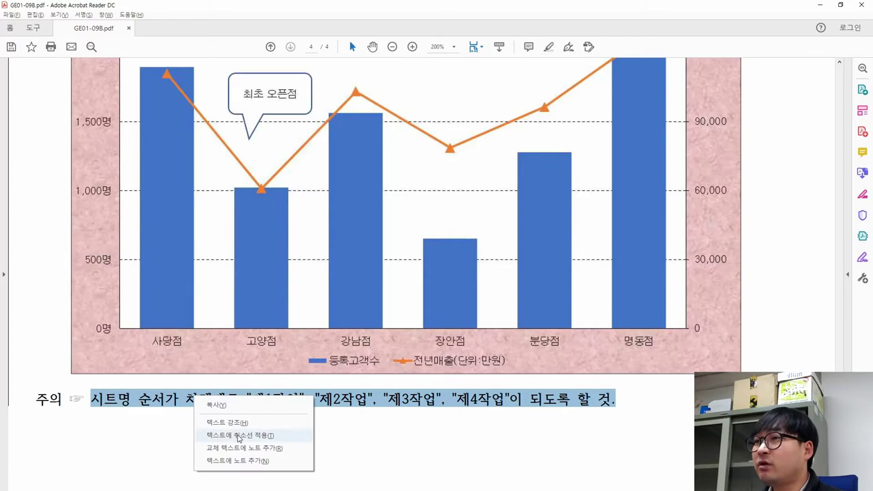
pyautogui.click(240, 435)
# Check condition (4) in the exam PDF and apply 레이아웃 3 and 스타일 1 to the Excel chart
pyautogui.scroll(10, 319, 414)
pyautogui.scroll(6, 318, 414)
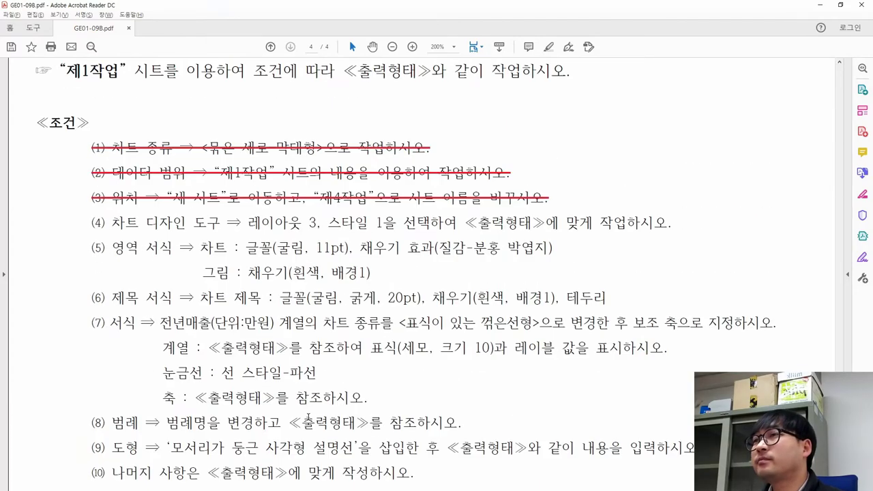
pyautogui.moveTo(99, 222); pyautogui.dragTo(369, 225)
pyautogui.hotkey('alt', 'Tab')
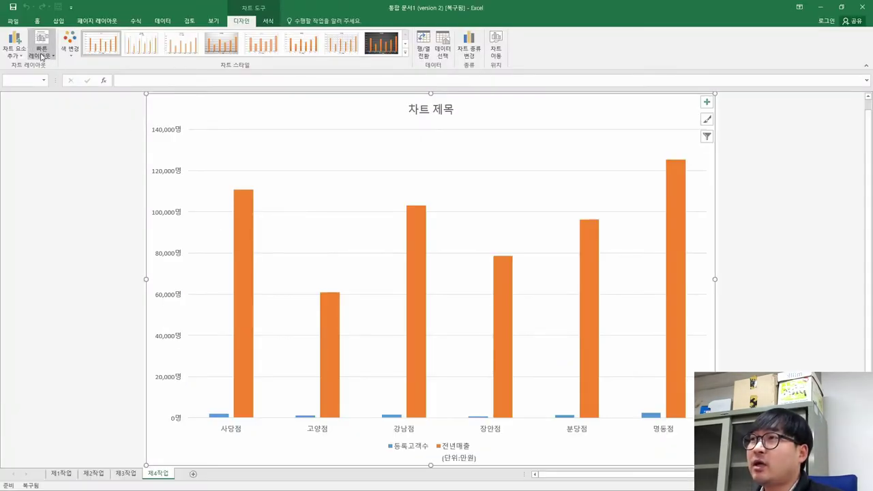
pyautogui.click(41, 53)
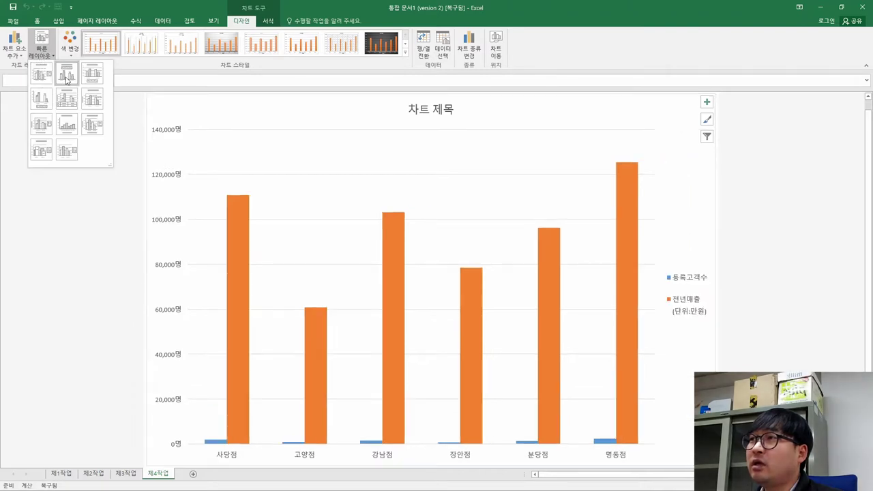
pyautogui.click(89, 77)
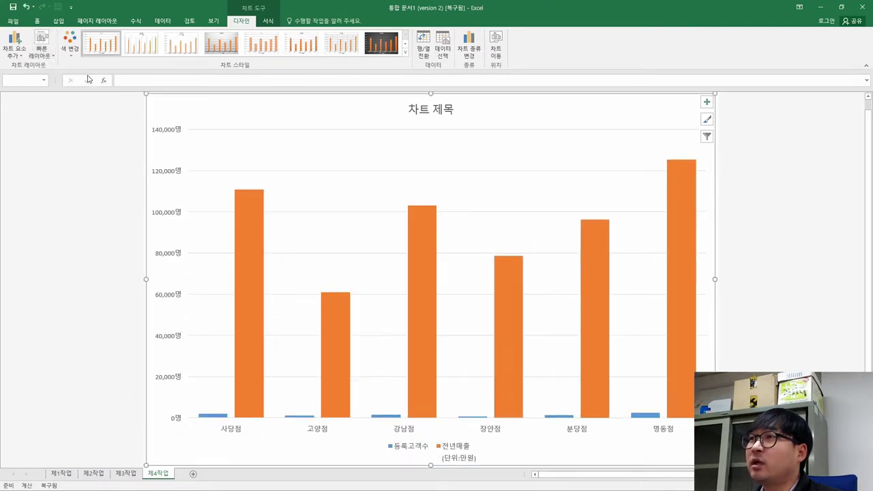
pyautogui.click(180, 43)
pyautogui.click(104, 48)
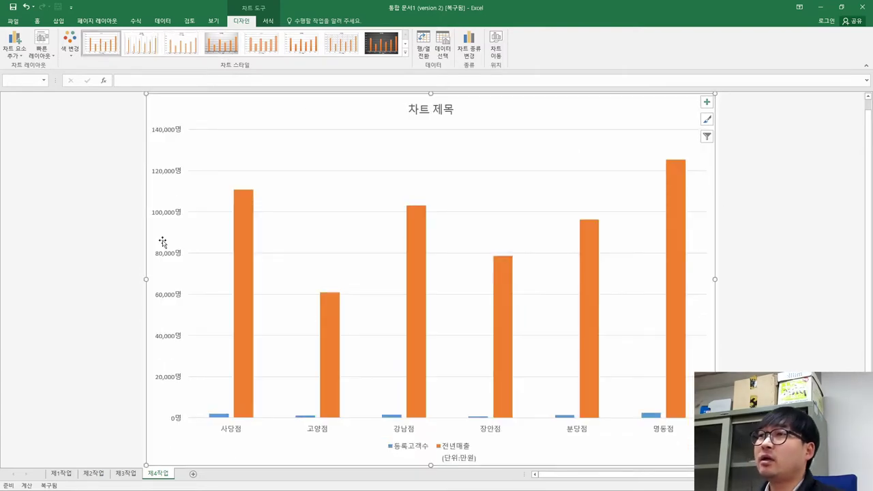
# Switch to the exam PDF and strike through condition (4) up to 선택하여
pyautogui.hotkey('alt', 'Tab')
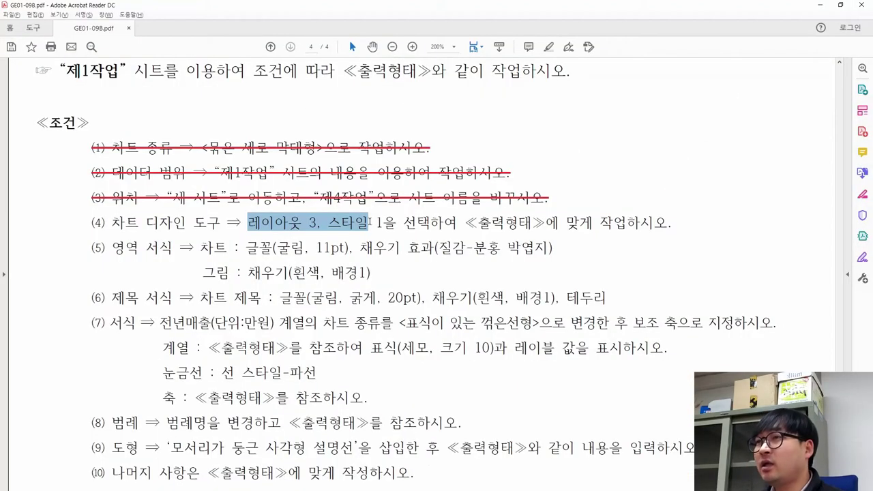
pyautogui.moveTo(455, 222); pyautogui.dragTo(94, 225)
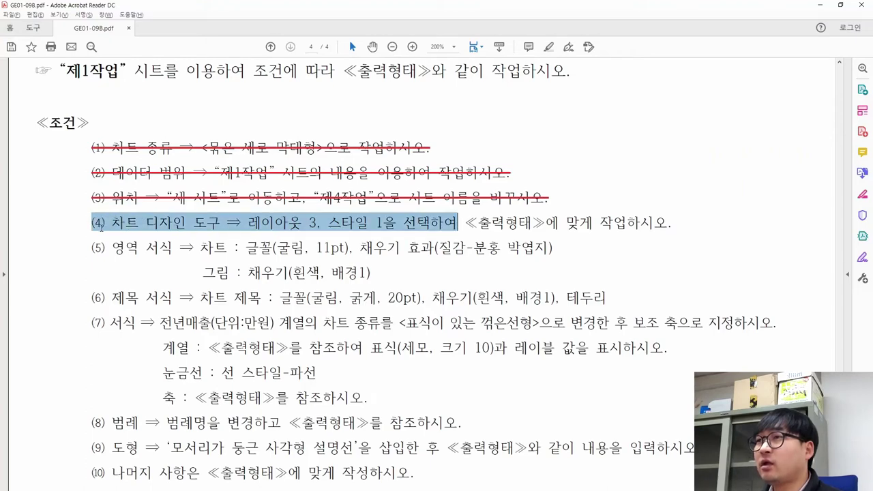
pyautogui.click(148, 203)
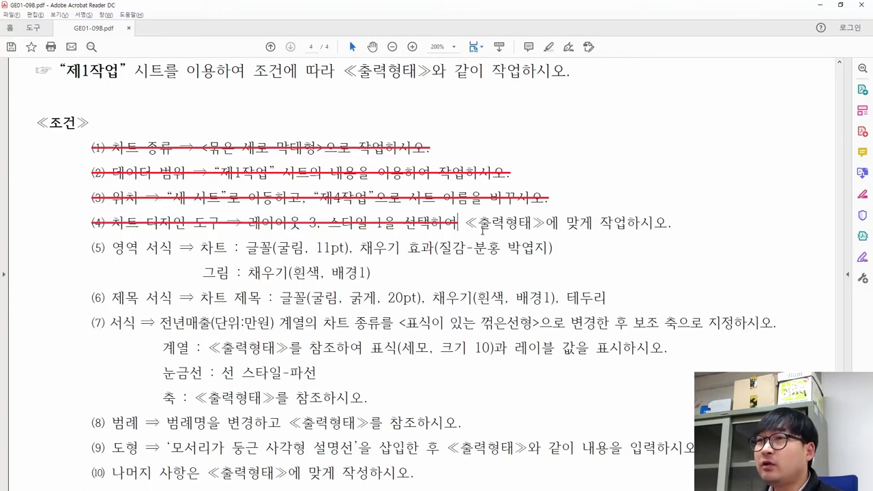
# Compare the Excel chart with the sample output in the exam PDF and review the conditions that refer to 출력형태
pyautogui.hotkey('alt', 'Tab')
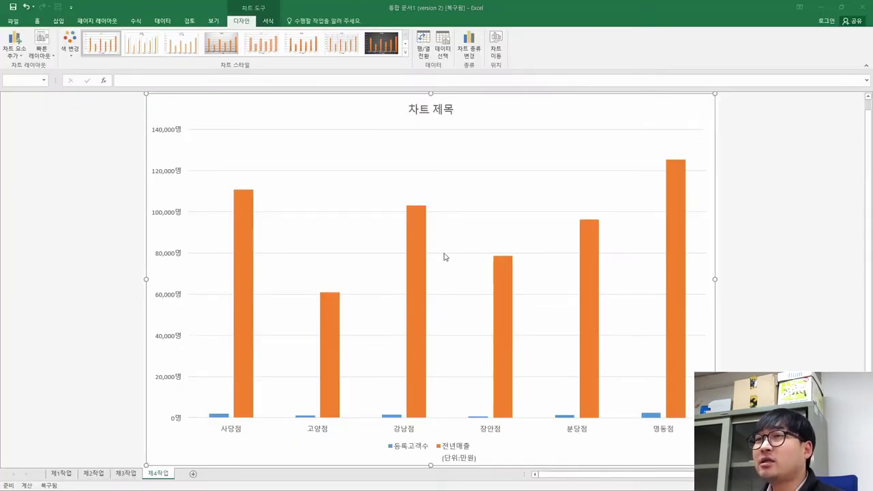
pyautogui.hotkey('alt', 'Tab')
pyautogui.scroll(-4, 443, 251)
pyautogui.scroll(-4, 444, 251)
pyautogui.hotkey('alt', 'Tab')
pyautogui.hotkey('alt', 'Tab')
pyautogui.hotkey('alt', 'Tab')
pyautogui.hotkey('alt', 'Tab')
pyautogui.scroll(2, 432, 197)
pyautogui.scroll(3, 433, 198)
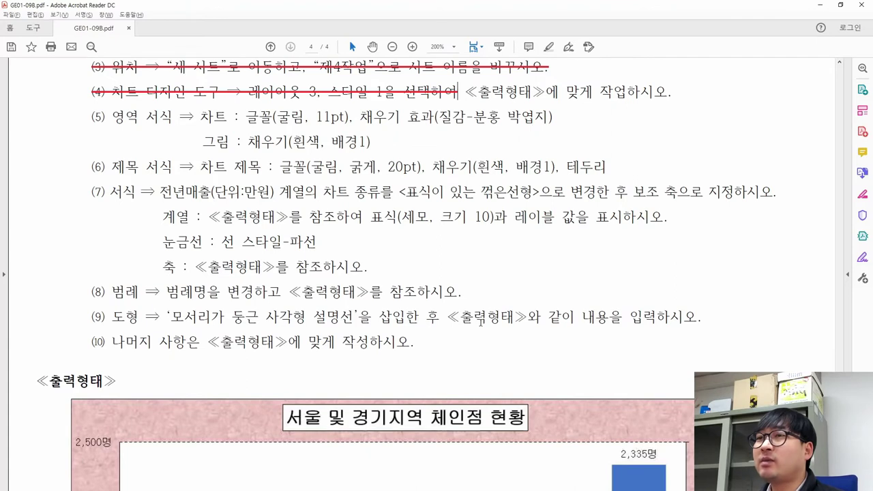
pyautogui.moveTo(447, 317); pyautogui.dragTo(703, 318)
pyautogui.click(454, 195)
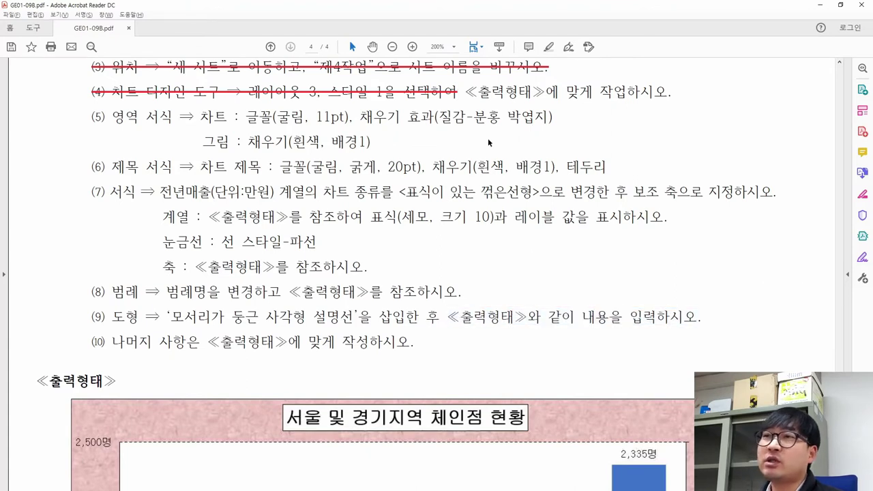
# Strike through the remaining part of condition (4) about matching 출력형태 in the exam PDF
pyautogui.scroll(1, 490, 142)
pyautogui.moveTo(674, 136); pyautogui.dragTo(387, 141)
pyautogui.click(432, 115)
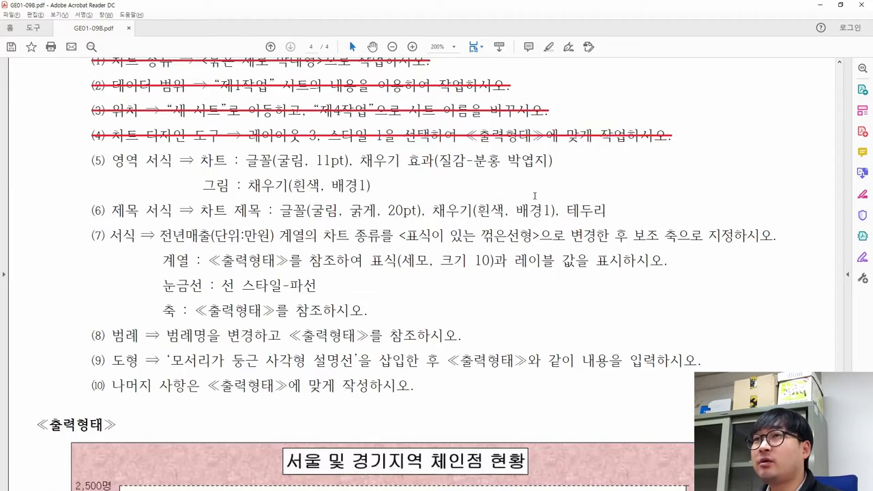
# Select the heading (5) 영역 서식 in the exam PDF and identify the matching areas of the Excel chart
pyautogui.moveTo(91, 160); pyautogui.dragTo(173, 162)
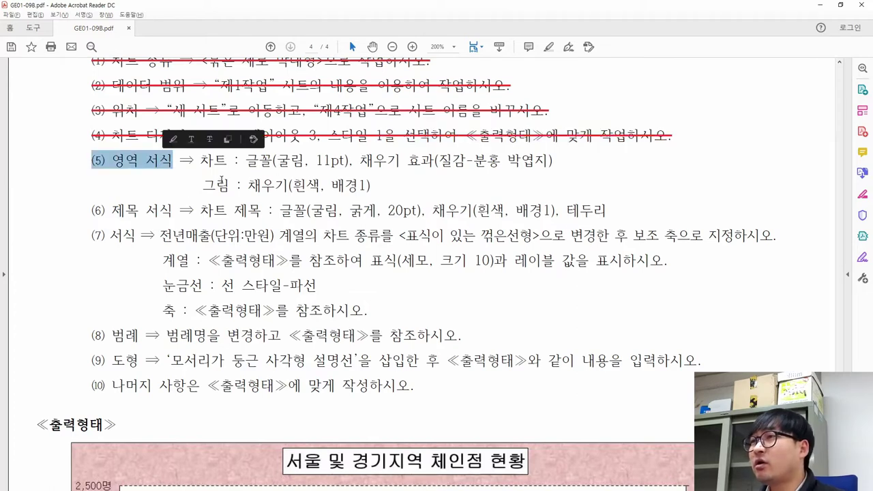
pyautogui.hotkey('alt', 'Tab')
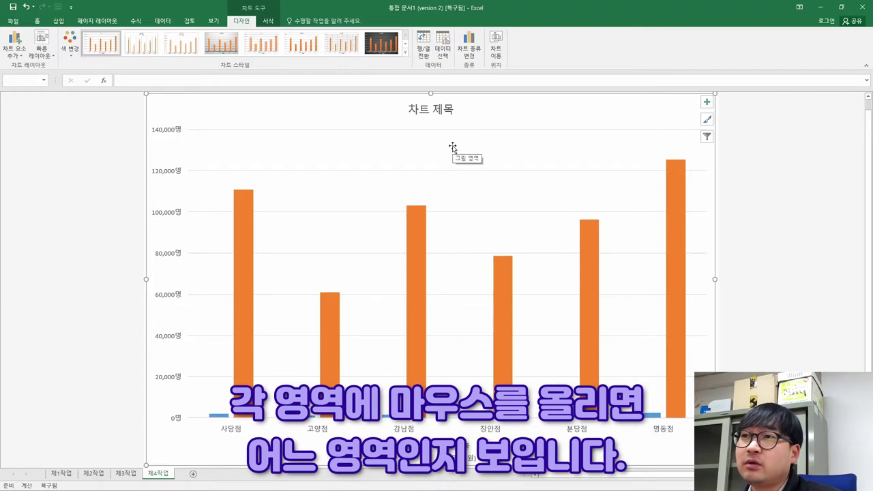
pyautogui.moveTo(419, 235)
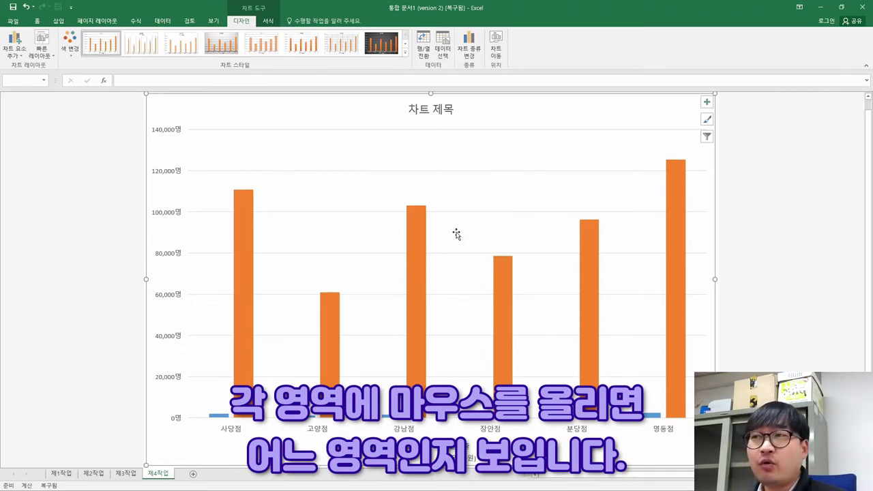
# Recheck 영역 서식 in the exam PDF and open the chart area formatting options in Excel
pyautogui.hotkey('alt', 'Tab')
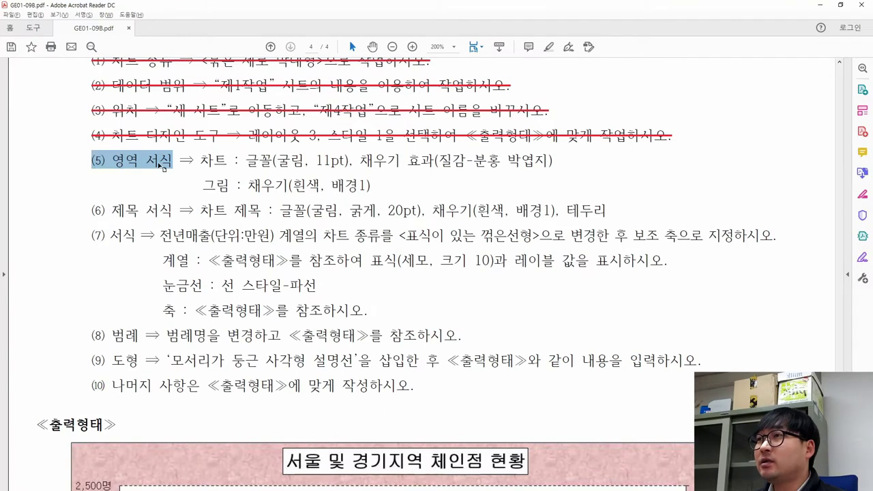
pyautogui.hotkey('alt', 'Tab')
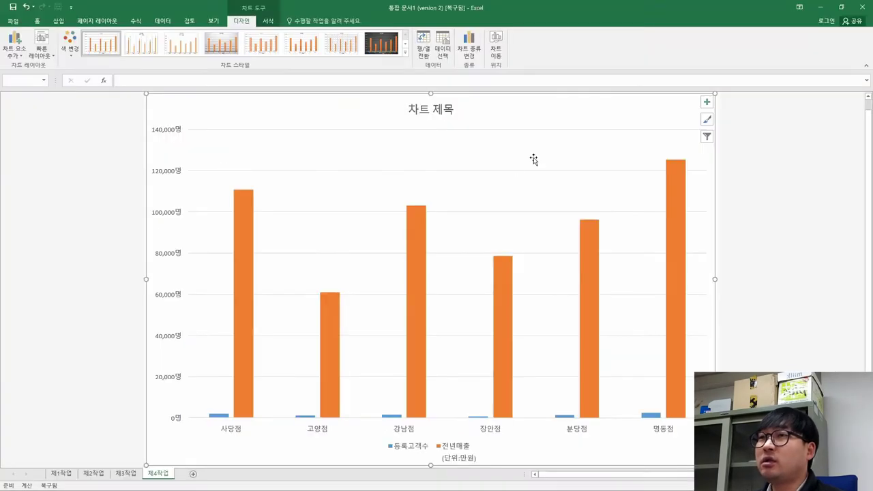
pyautogui.rightClick(565, 112)
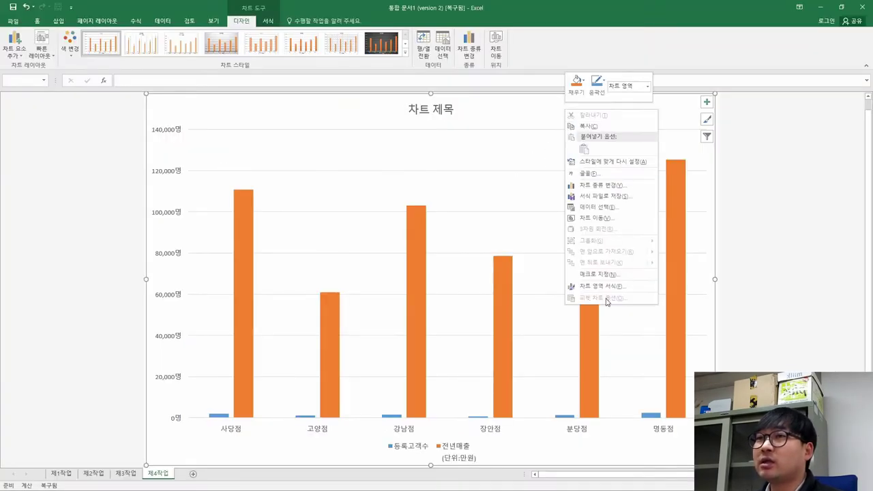
pyautogui.hotkey('alt', 'Tab')
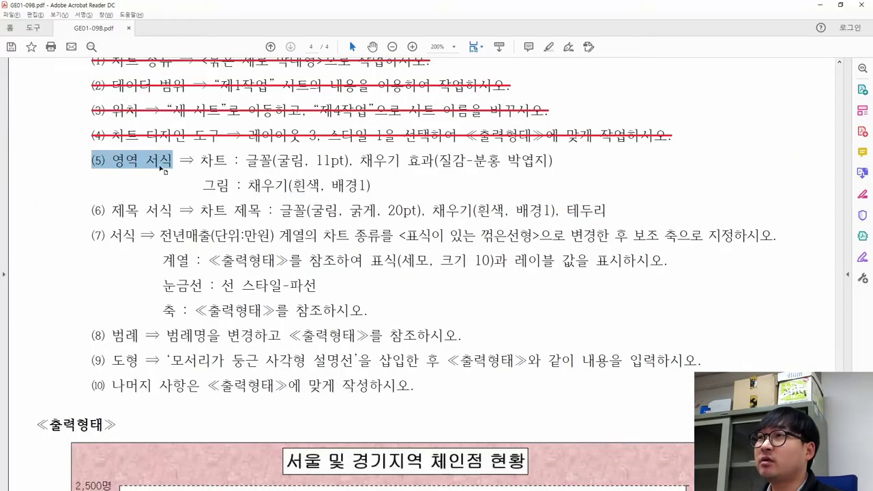
pyautogui.hotkey('alt', 'Tab')
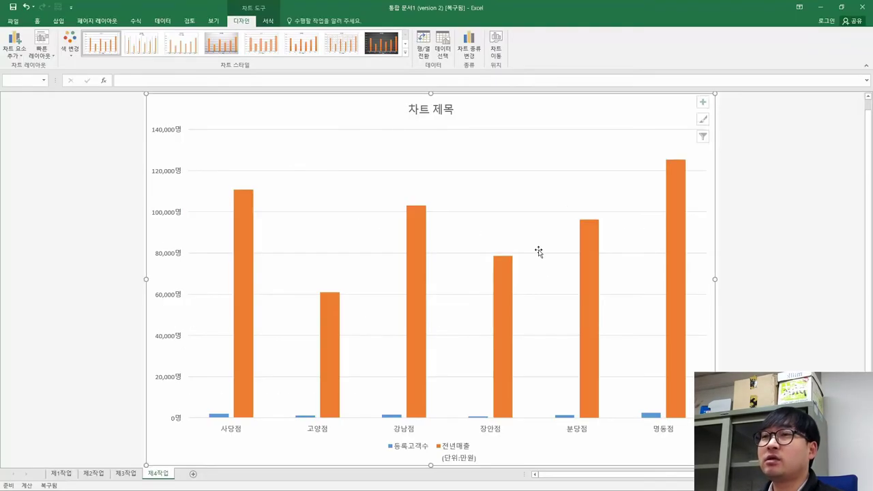
pyautogui.rightClick(606, 109)
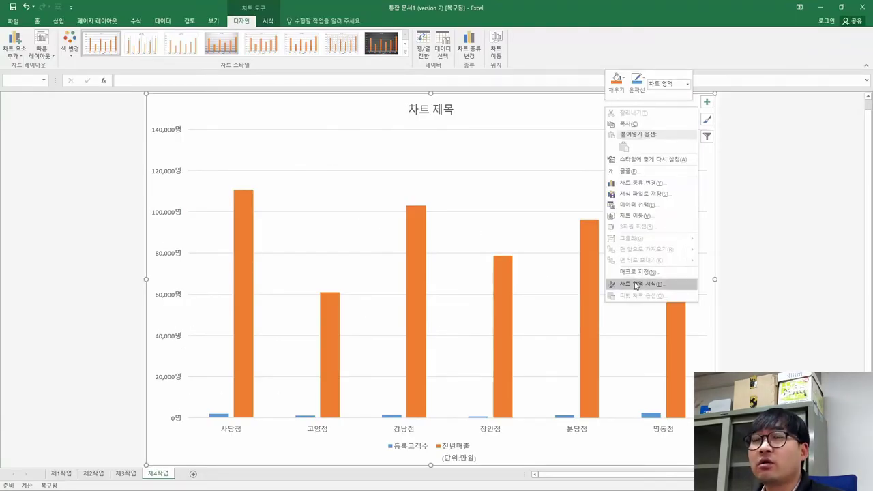
pyautogui.click(555, 110)
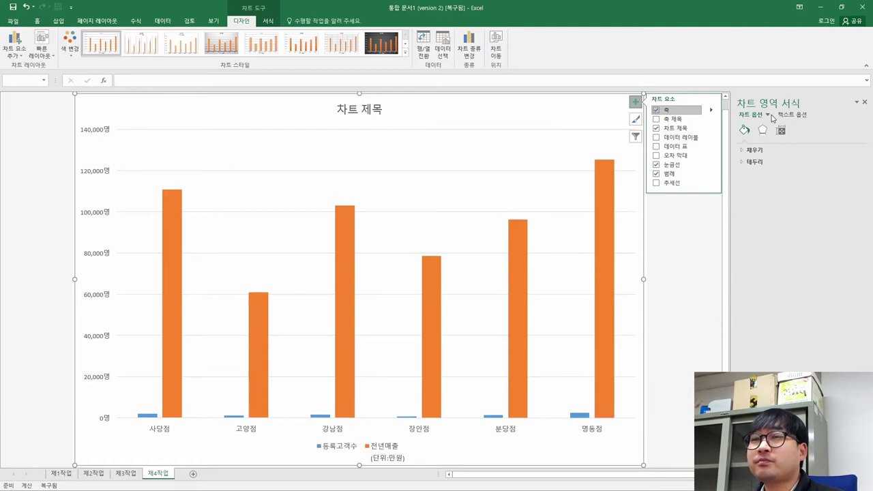
# Examine which chart parts conditions (5) and (6) in the exam PDF cover: 차트, 그림 and 제목
pyautogui.hotkey('alt', 'Tab')
pyautogui.moveTo(242, 161); pyautogui.dragTo(346, 166)
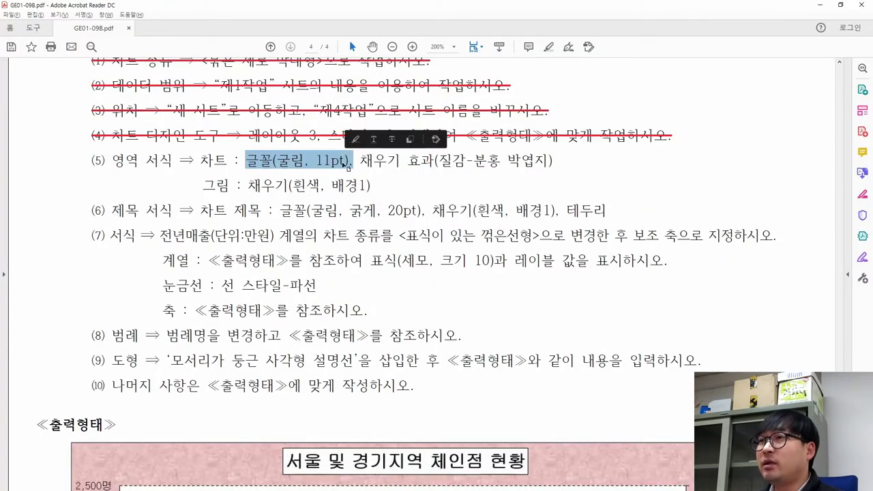
pyautogui.doubleClick(213, 162)
pyautogui.hotkey('alt', 'Tab')
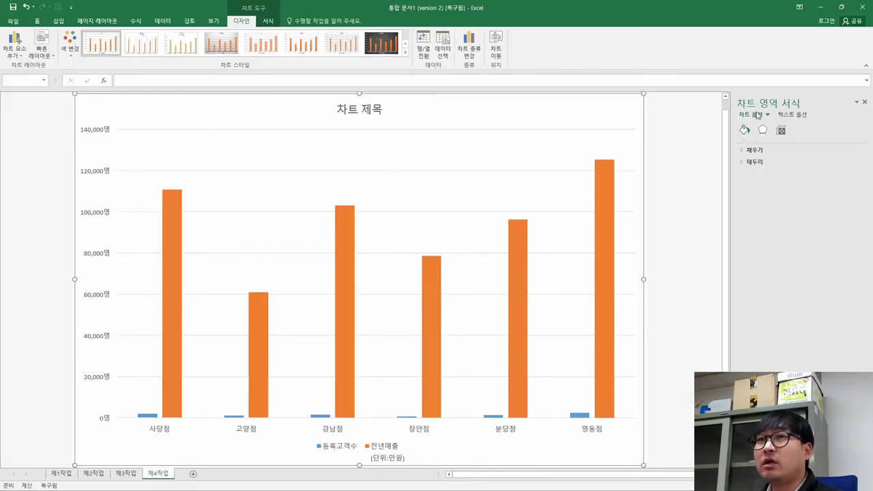
pyautogui.hotkey('alt', 'Tab')
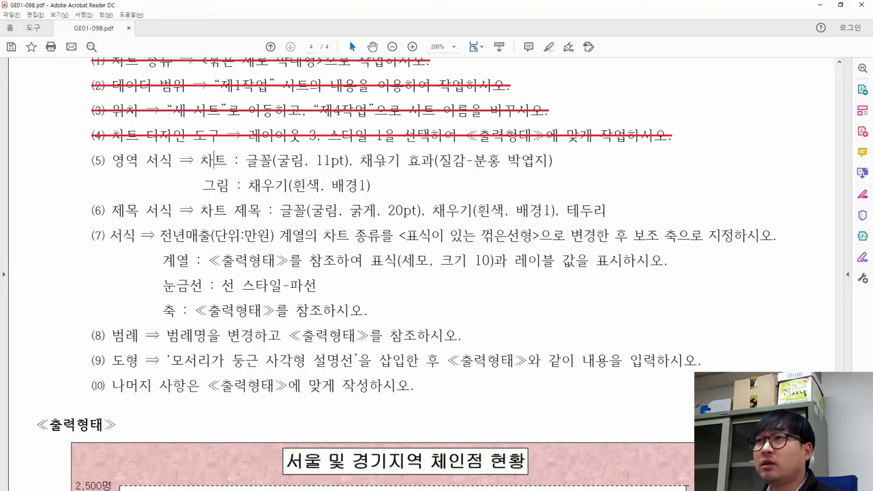
pyautogui.doubleClick(222, 188)
pyautogui.moveTo(112, 210); pyautogui.dragTo(126, 210)
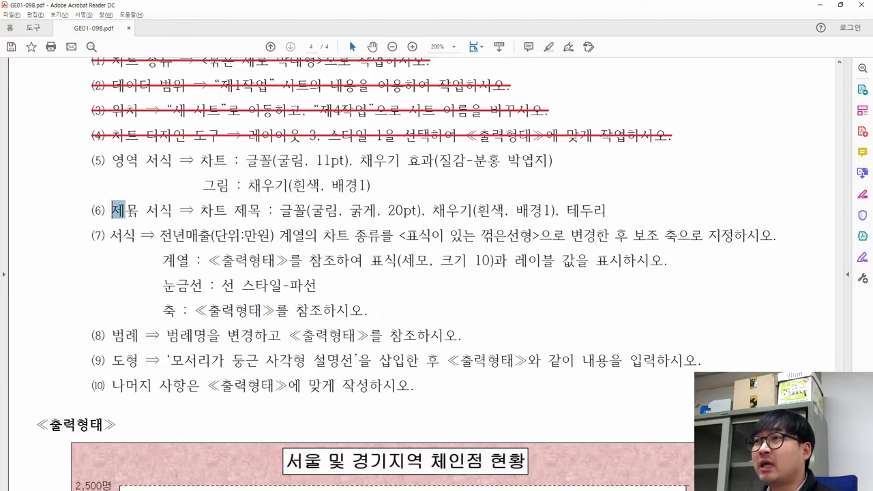
# Show the formatting options for the Excel chart's plot area, title and chart area in turn
pyautogui.hotkey('alt', 'Tab')
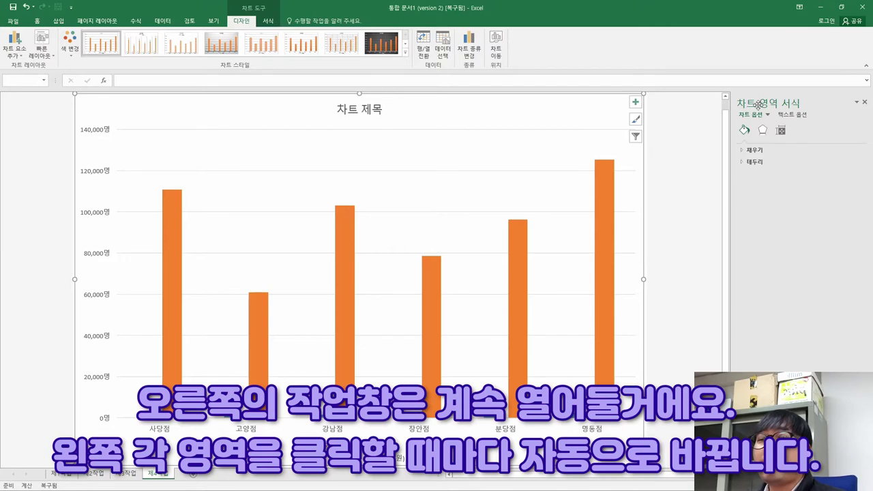
pyautogui.click(401, 161)
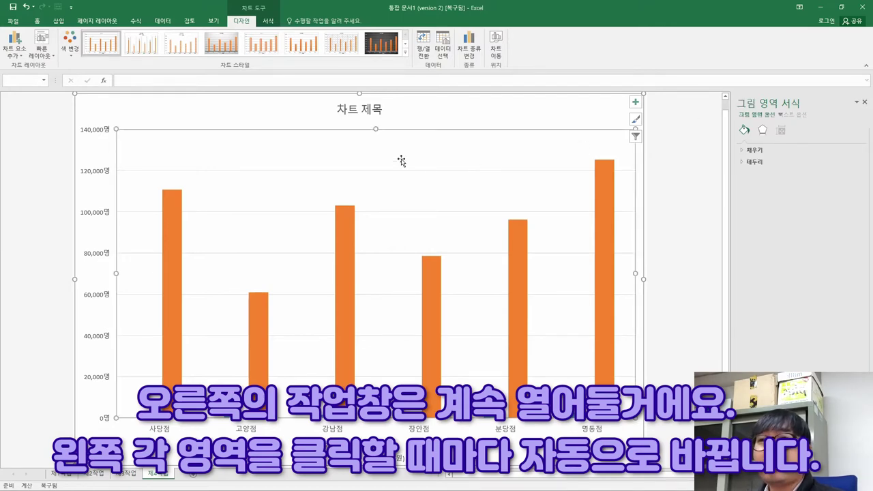
pyautogui.click(367, 111)
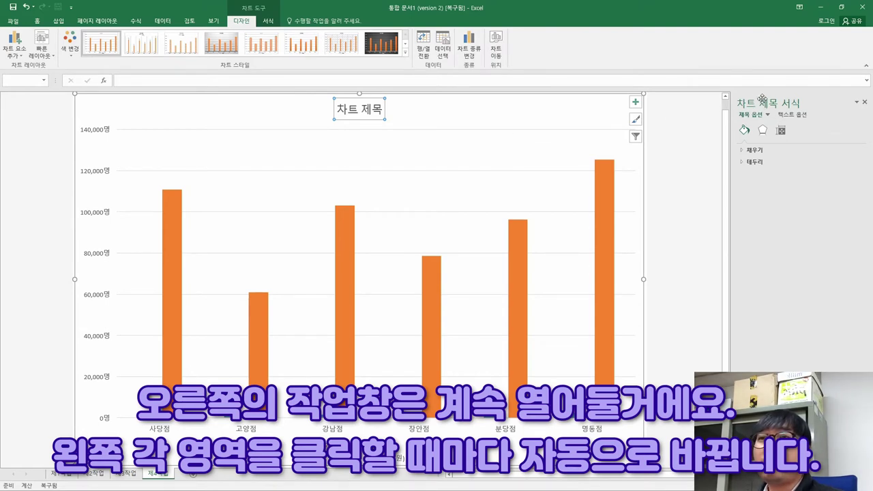
pyautogui.click(514, 110)
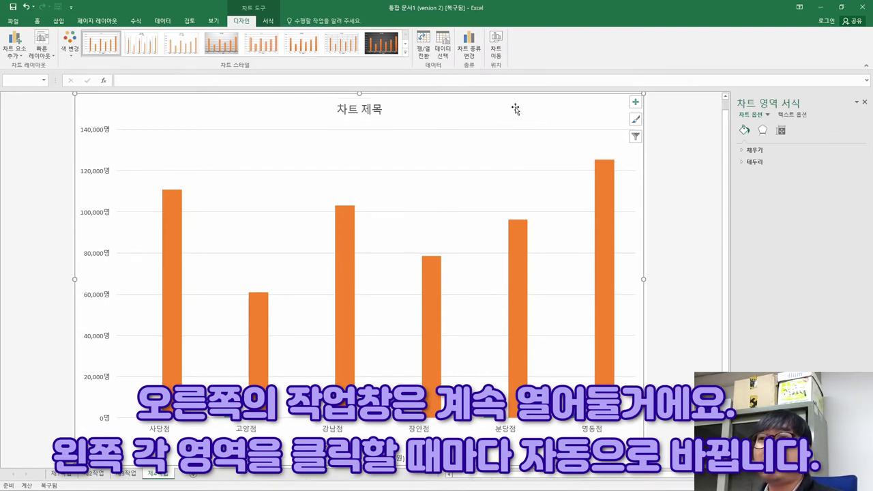
# Check the chart font condition in the exam PDF, and set the Excel chart area's font to 굴림, 11 pt
pyautogui.hotkey('alt', 'Tab')
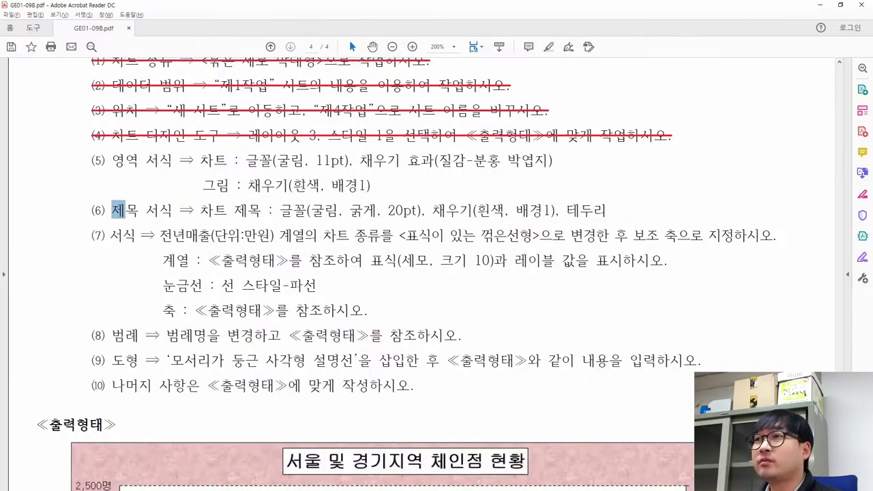
pyautogui.moveTo(201, 161); pyautogui.dragTo(351, 161)
pyautogui.hotkey('alt', 'Tab')
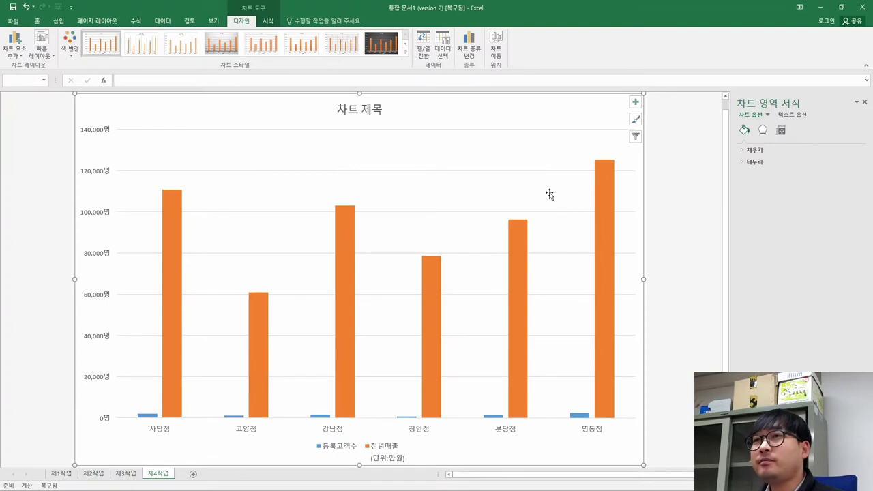
pyautogui.click(40, 22)
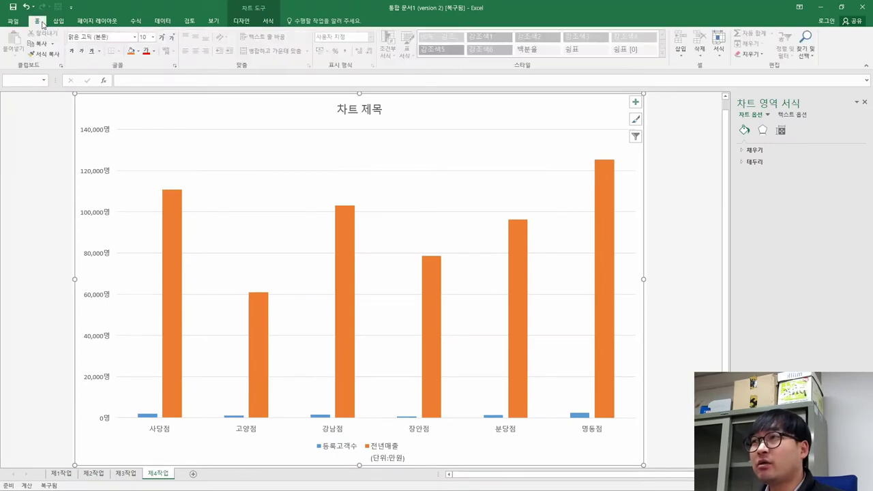
pyautogui.click(86, 39)
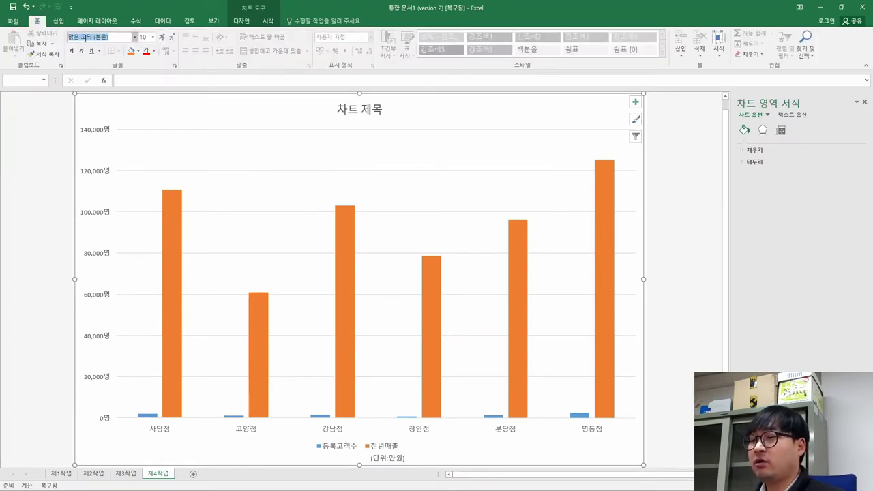
pyautogui.write('굴림')
pyautogui.press('Return')
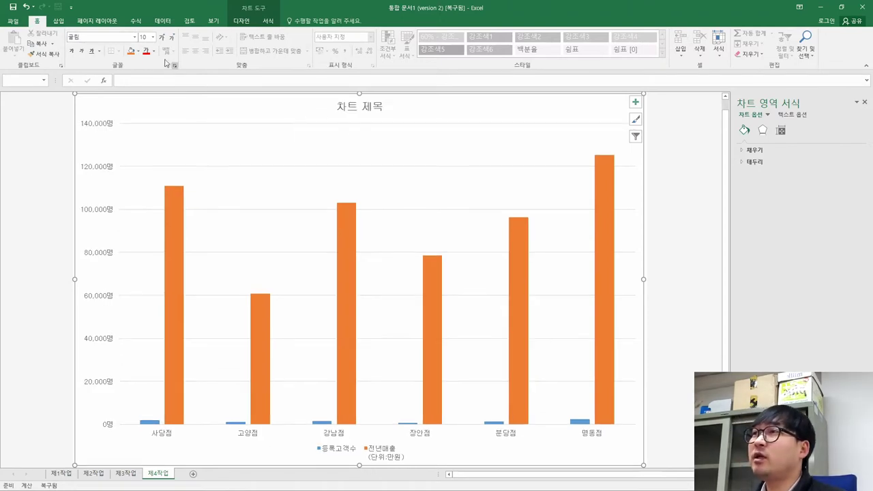
pyautogui.click(142, 37)
pyautogui.write('11')
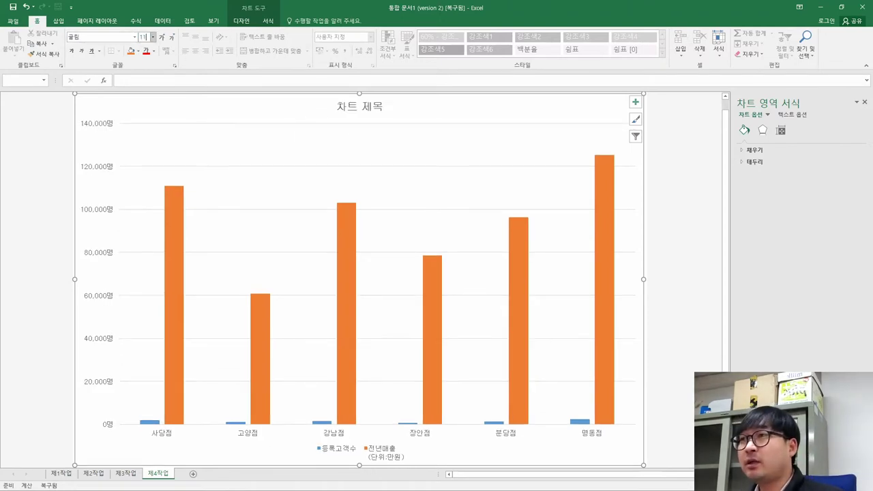
pyautogui.press('Return')
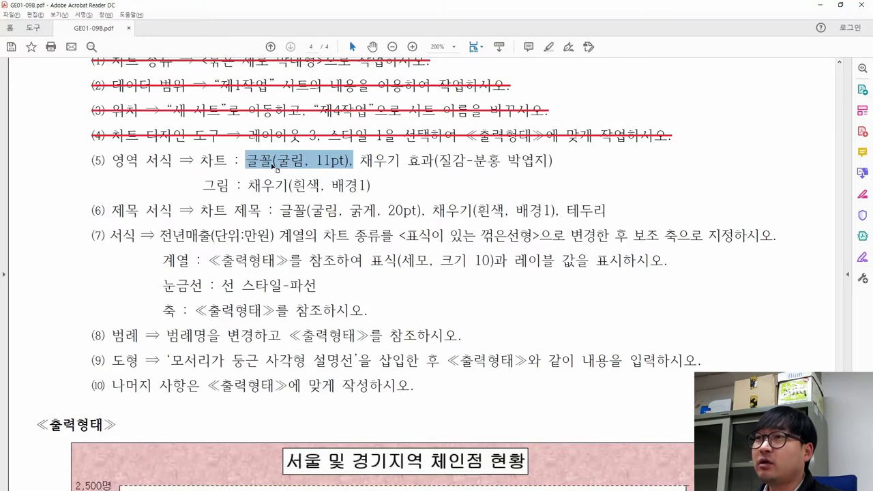
# Compare with the sample output in the exam PDF and set all the Excel chart's text to black
pyautogui.scroll(-3, 290, 184)
pyautogui.scroll(-5, 150, 143)
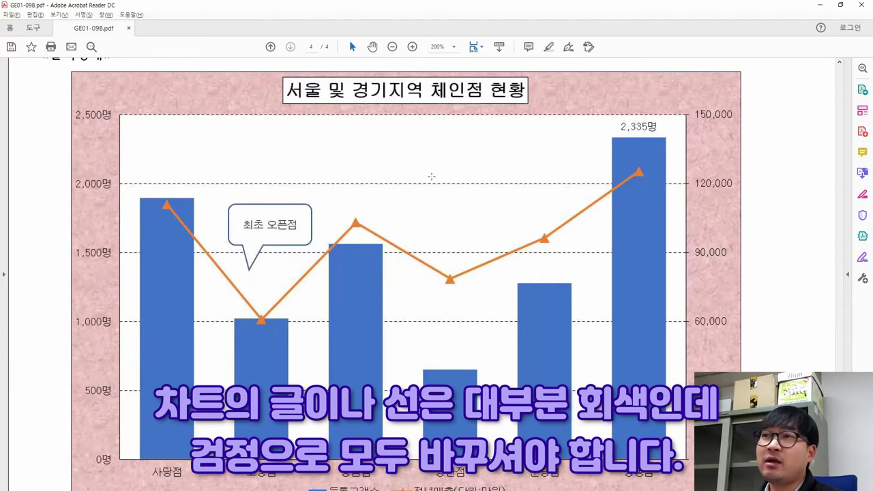
pyautogui.hotkey('alt', 'Tab')
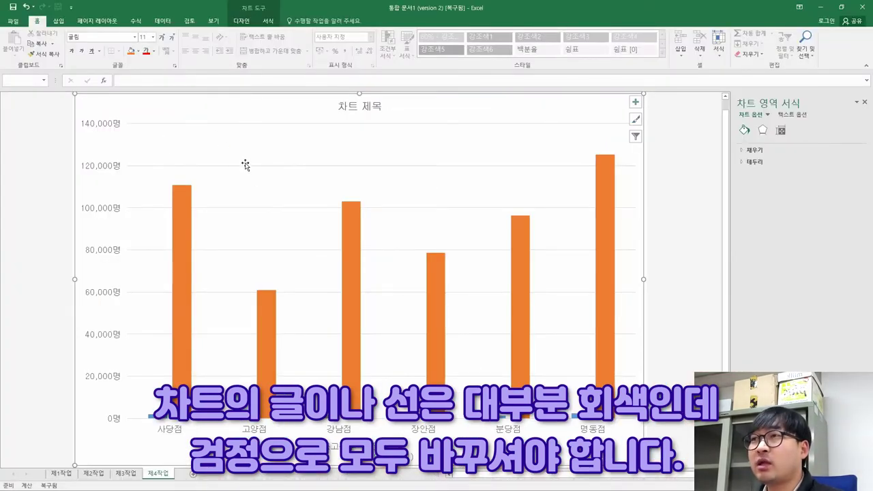
pyautogui.click(155, 52)
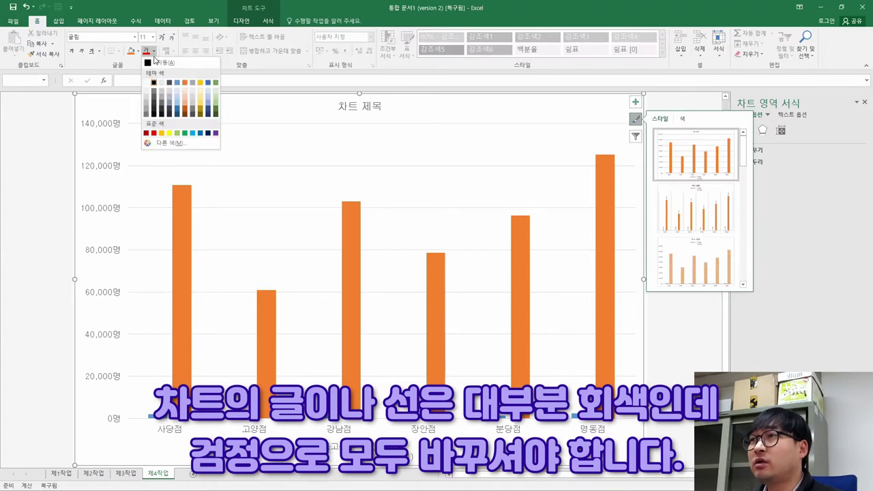
pyautogui.click(155, 83)
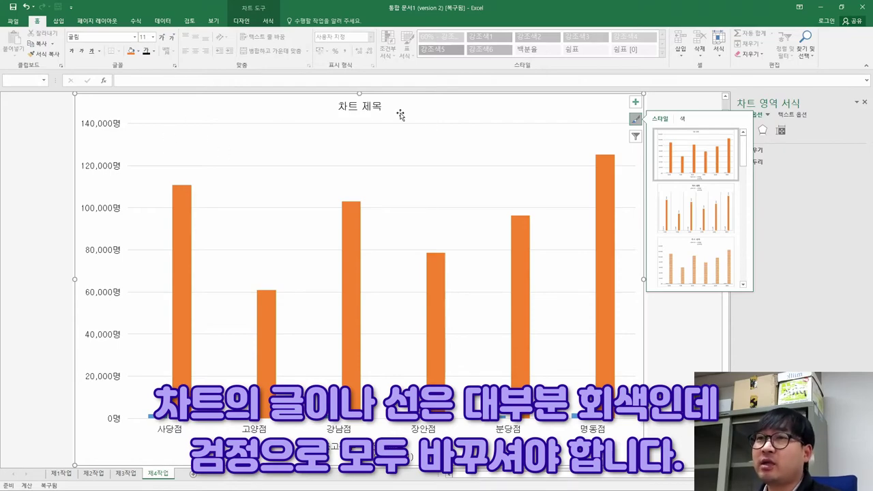
# Strike through condition (5) in the exam PDF from 영역 서식 up to 글꼴(굴림, 11pt)
pyautogui.hotkey('alt', 'Tab')
pyautogui.scroll(5, 341, 201)
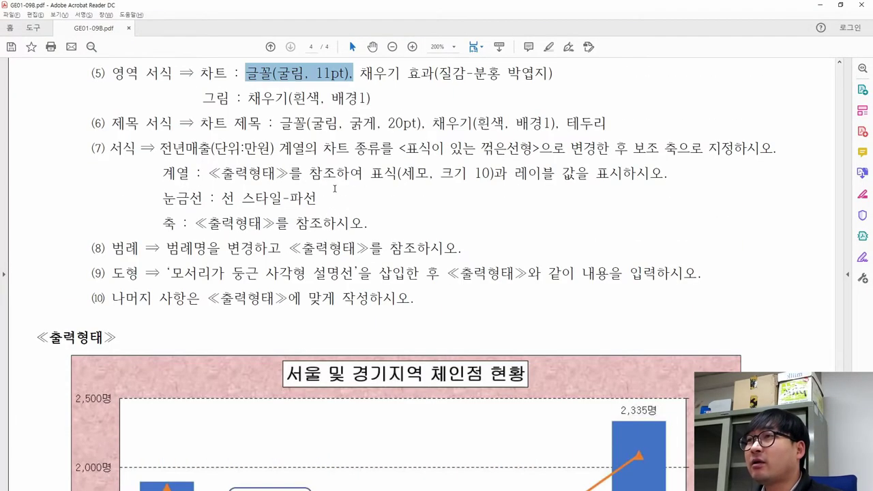
pyautogui.scroll(2, 335, 189)
pyautogui.moveTo(354, 138); pyautogui.dragTo(91, 137)
pyautogui.click(139, 121)
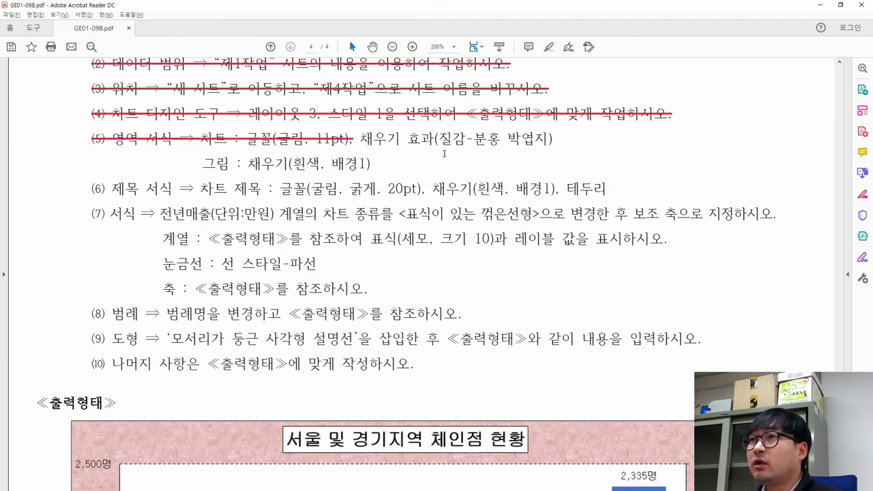
# Look up the fill effect in condition (5) and fill the Excel chart area with the 분홍 박엽지 texture
pyautogui.moveTo(359, 138); pyautogui.dragTo(543, 146)
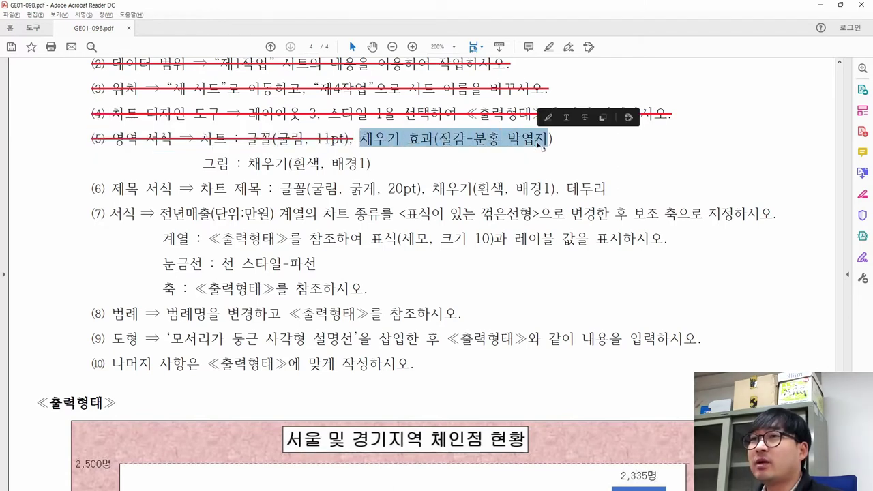
pyautogui.hotkey('alt', 'Tab')
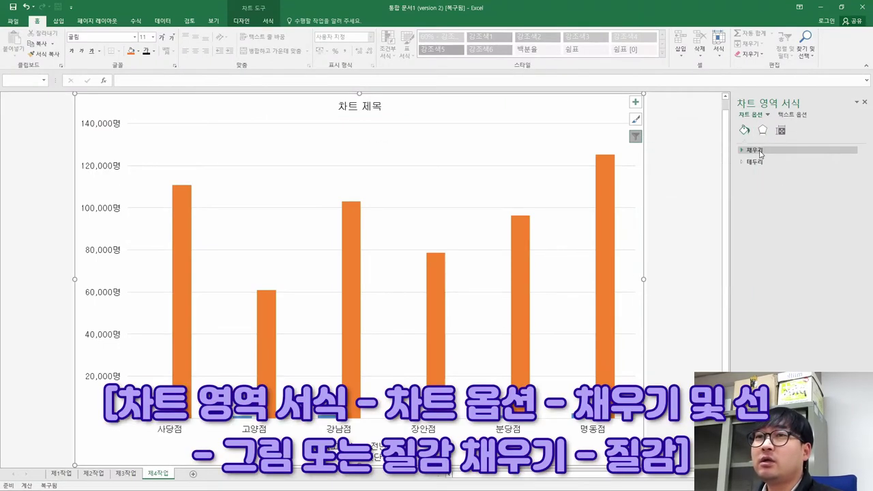
pyautogui.click(757, 151)
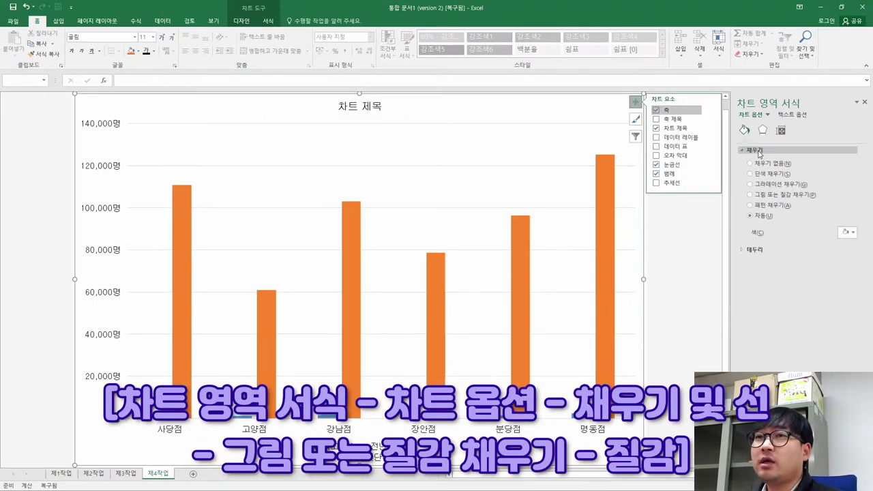
pyautogui.click(765, 196)
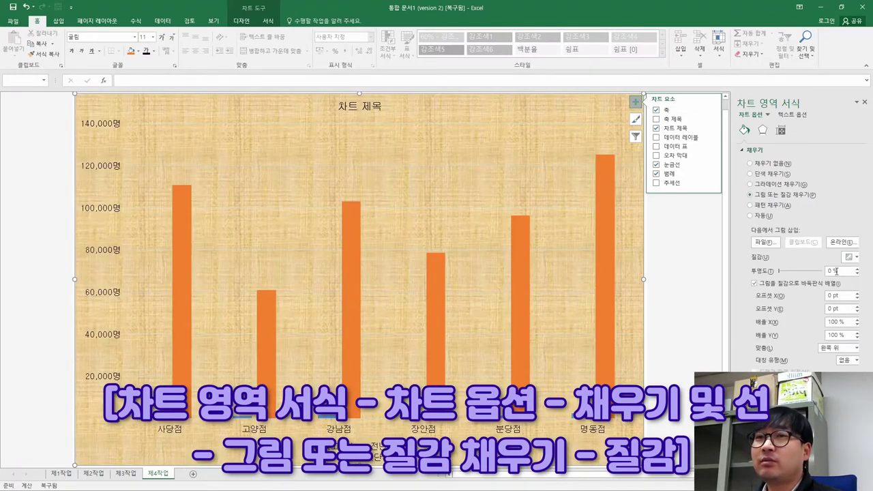
pyautogui.click(854, 258)
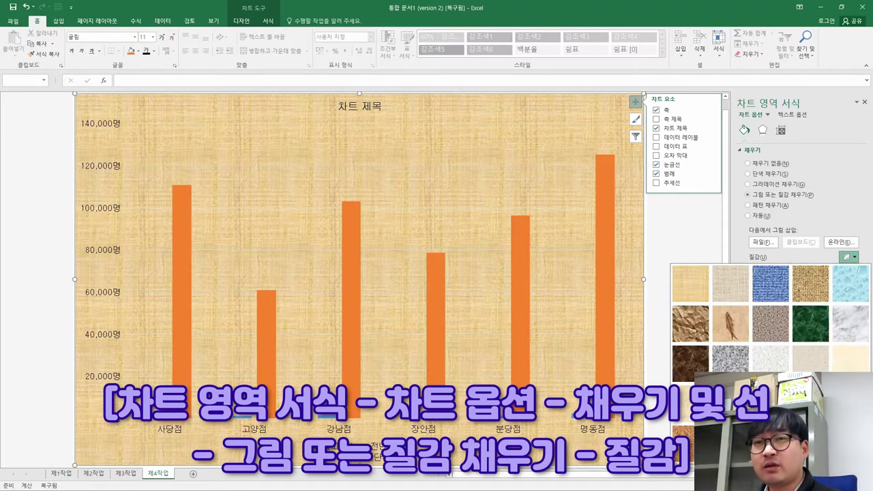
pyautogui.click(770, 393)
# Strike through 채우기 효과(질감-분홍 박엽지) in condition (5) of the exam PDF
pyautogui.hotkey('alt', 'Tab')
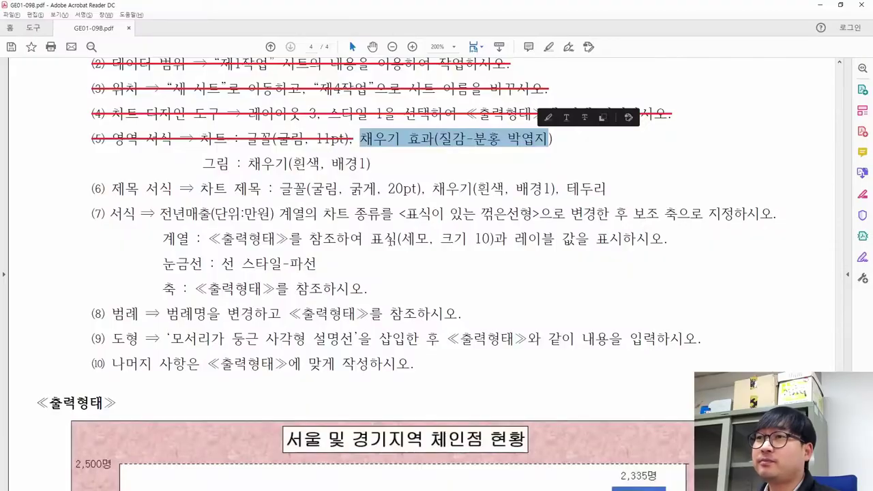
pyautogui.rightClick(476, 140)
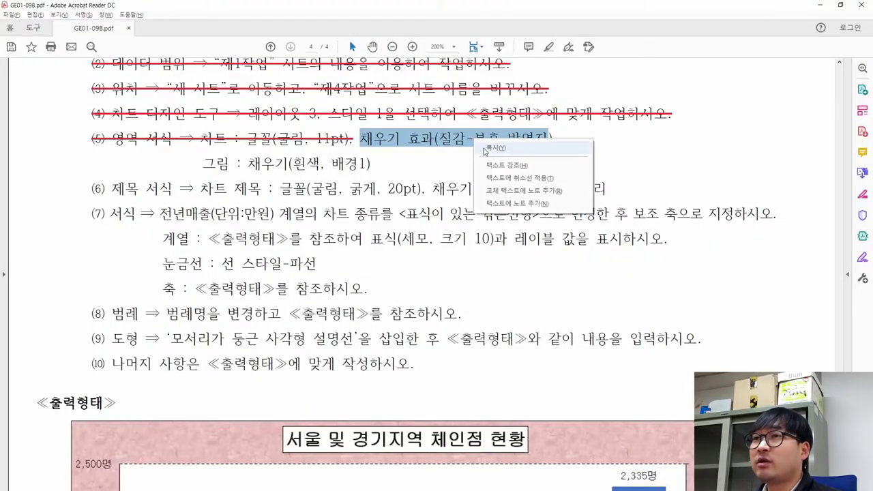
pyautogui.click(521, 179)
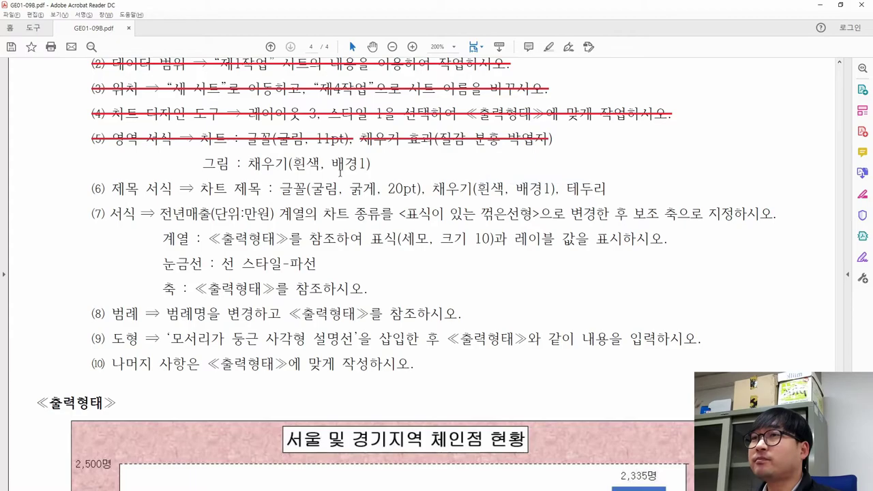
# Check the 그림 condition in the exam PDF and give the Excel chart's plot area a solid 흰색, 배경 1 fill
pyautogui.moveTo(203, 163); pyautogui.dragTo(405, 162)
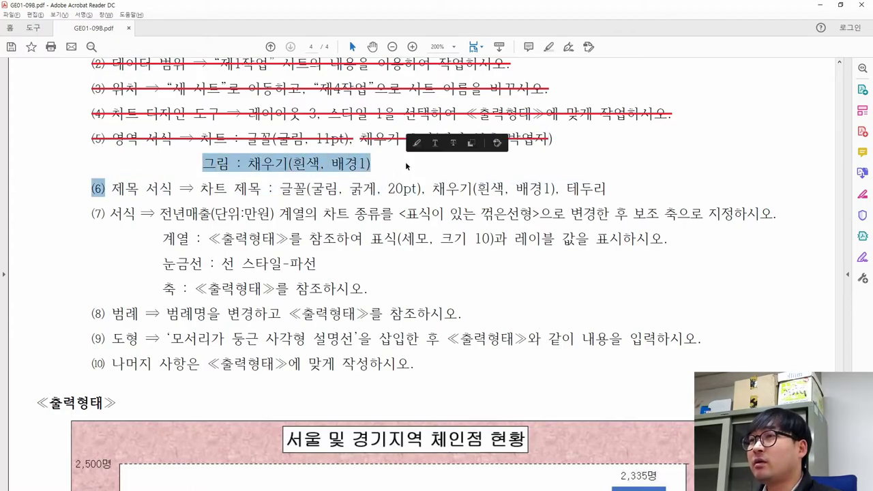
pyautogui.hotkey('alt', 'Tab')
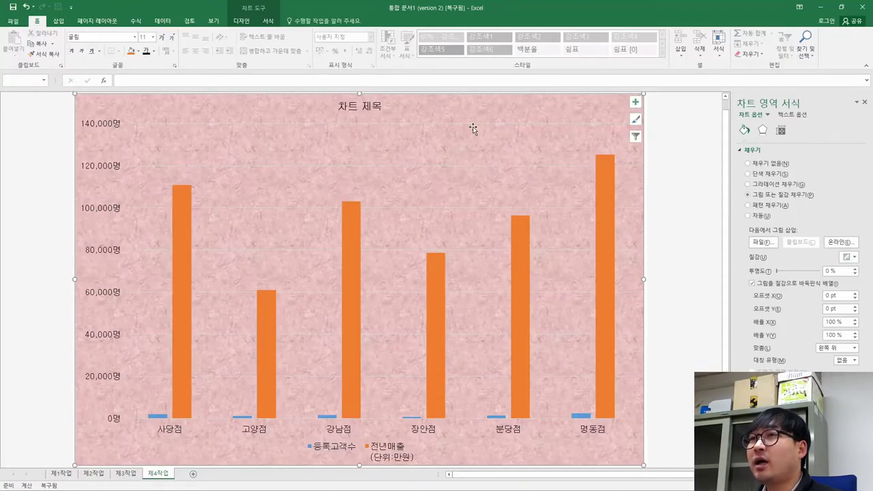
pyautogui.click(449, 142)
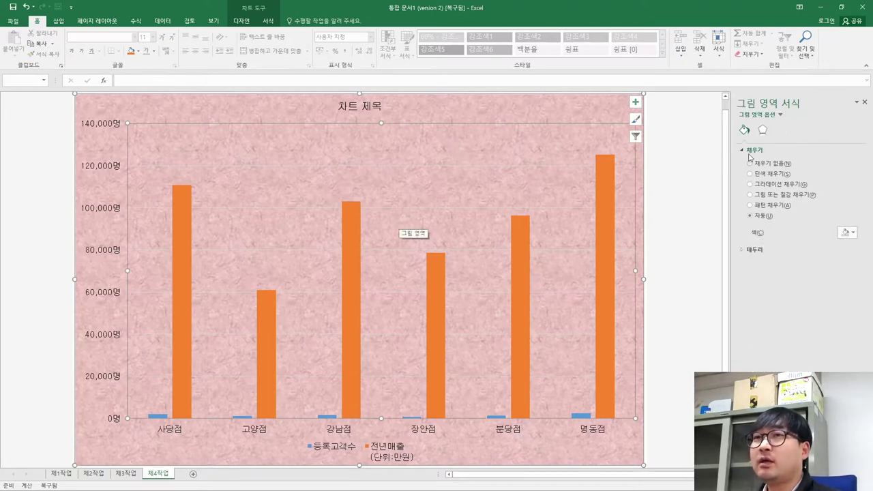
pyautogui.hotkey('alt', 'Tab')
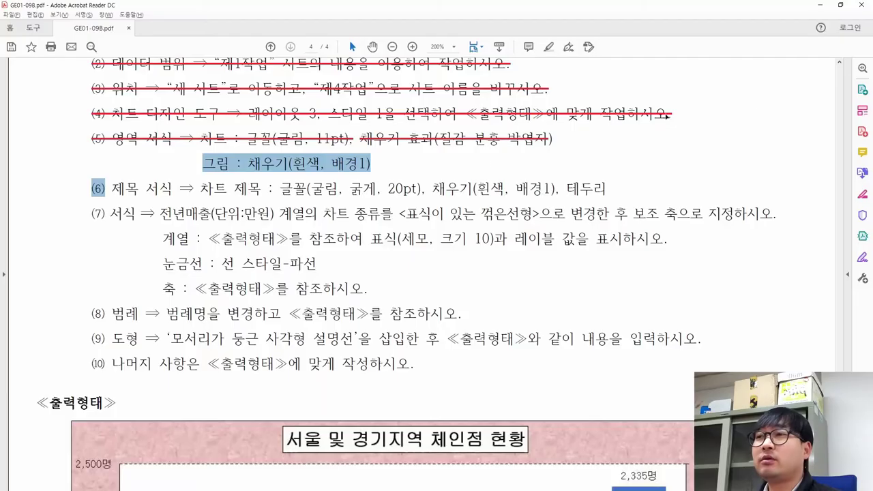
pyautogui.hotkey('alt', 'Tab')
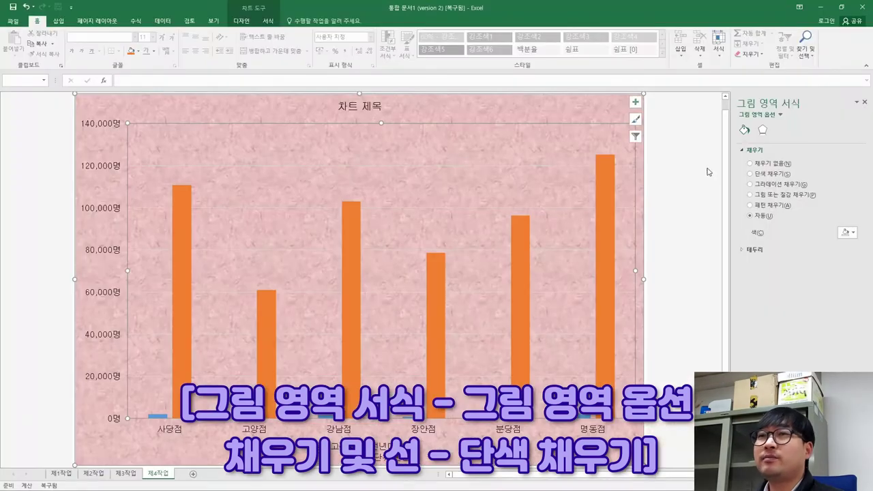
pyautogui.click(773, 177)
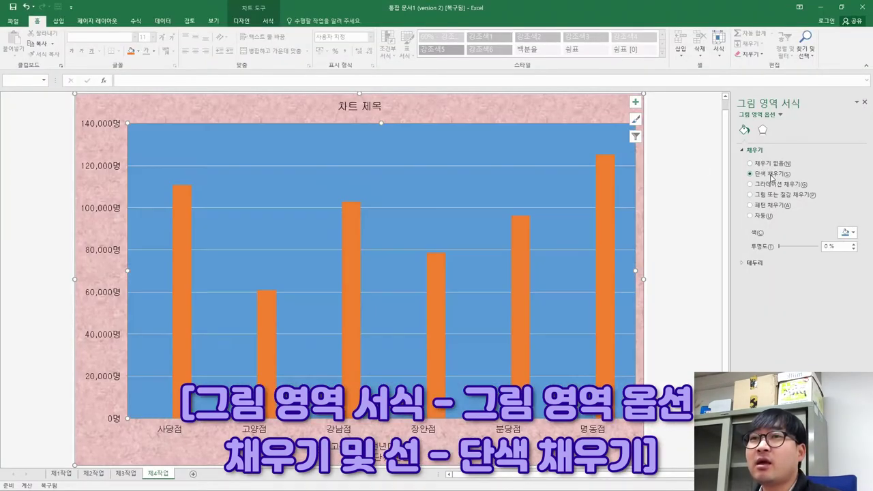
pyautogui.click(851, 234)
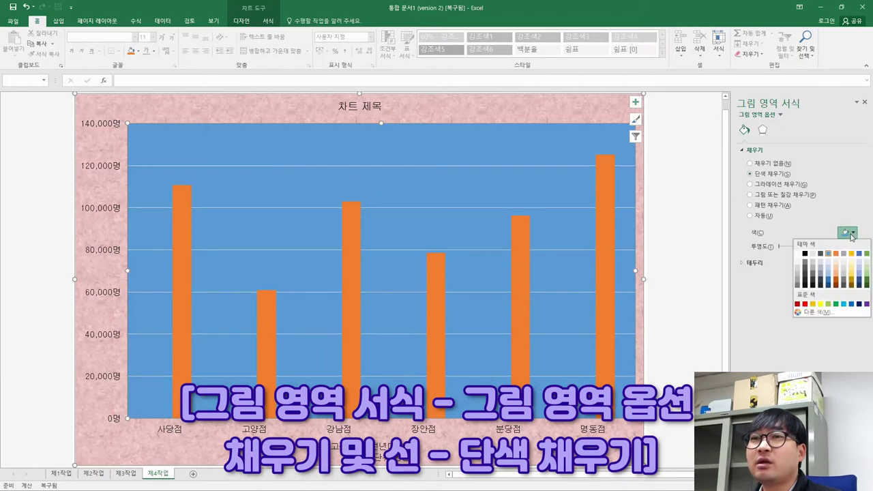
pyautogui.click(798, 254)
# Strike through the remaining line of condition (5), 그림 : 채우기(흰색, 배경1), in the exam PDF
pyautogui.hotkey('alt', 'Tab')
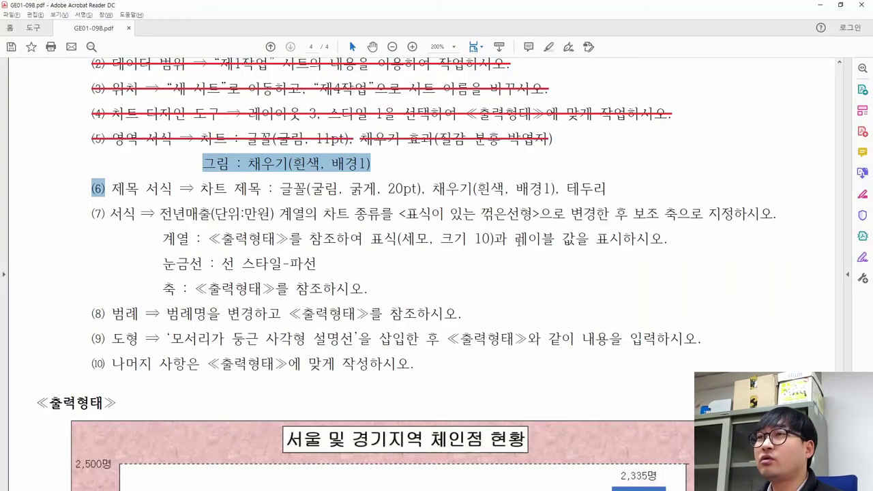
pyautogui.scroll(-6, 522, 295)
pyautogui.scroll(6, 522, 289)
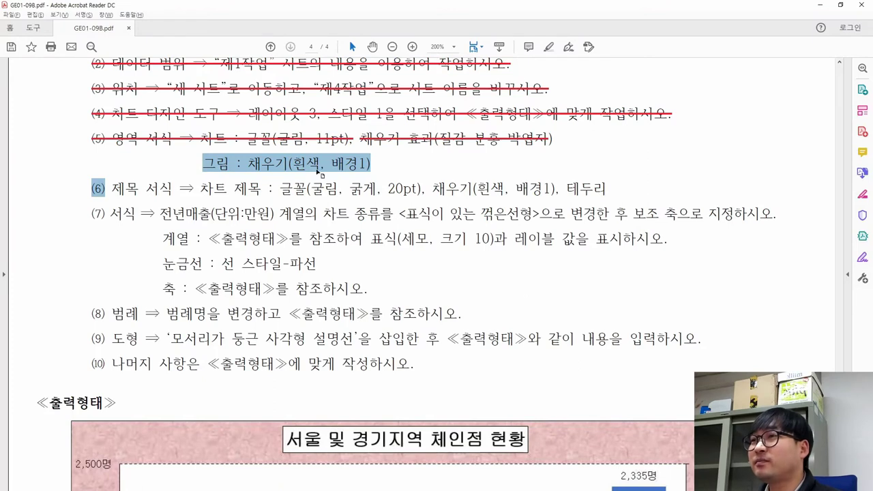
pyautogui.click(321, 167)
pyautogui.moveTo(372, 164); pyautogui.dragTo(282, 139)
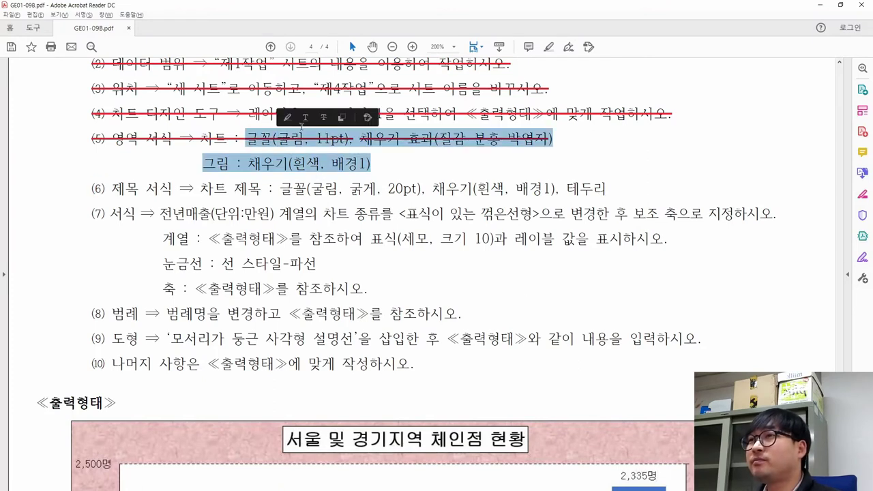
pyautogui.click(324, 117)
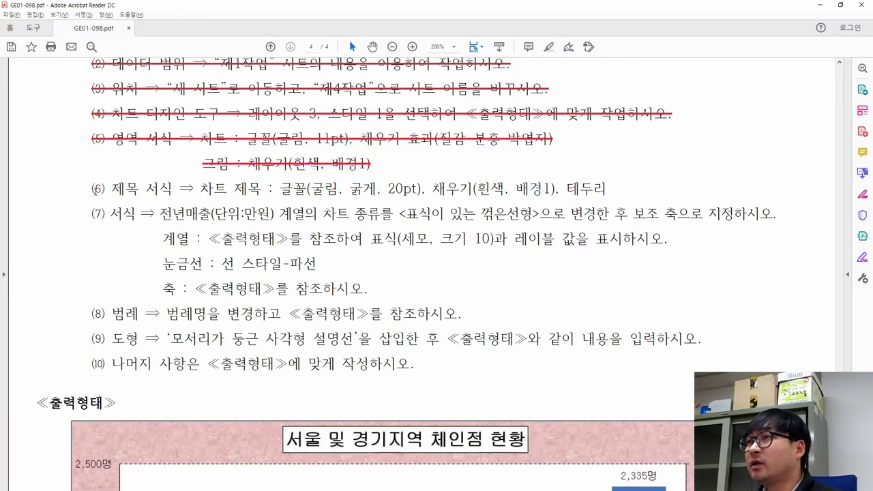
# Look up condition (6) and the sample title in the exam PDF, and change the Excel chart title to 서울 및 경기지역 체인점 현황
pyautogui.moveTo(91, 188); pyautogui.dragTo(173, 189)
pyautogui.scroll(-1, 248, 216)
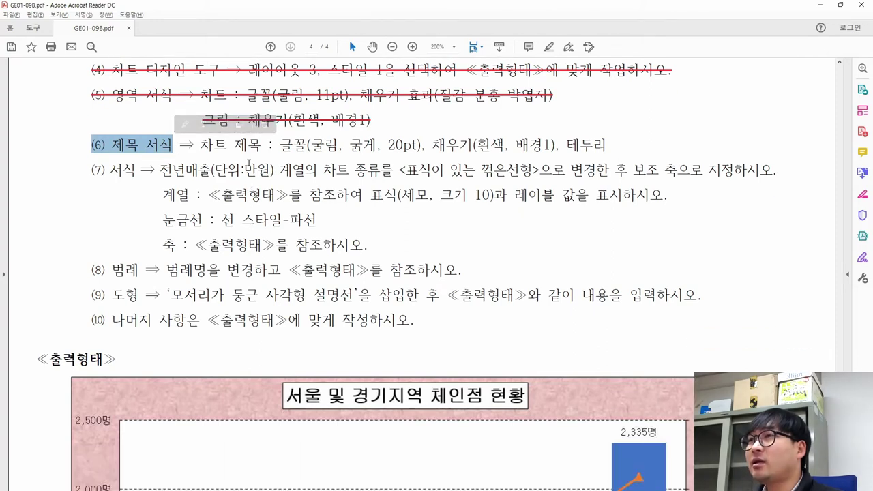
pyautogui.scroll(-1, 244, 160)
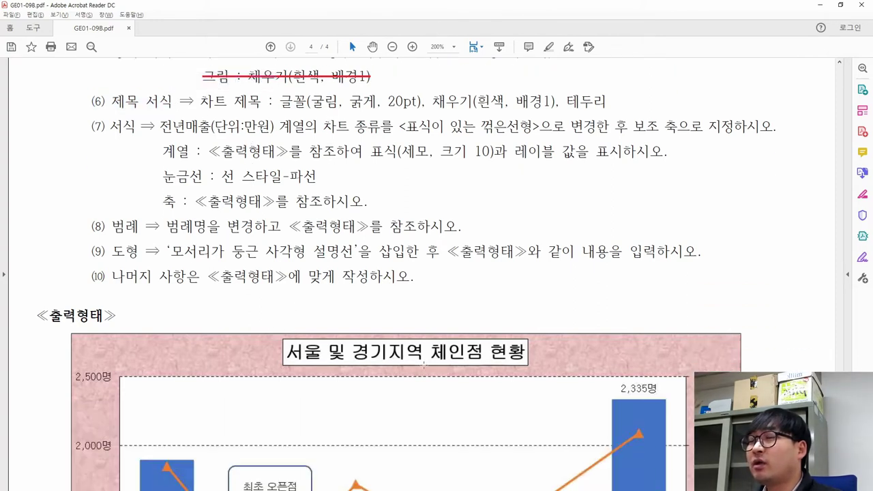
pyautogui.moveTo(546, 367); pyautogui.dragTo(202, 335)
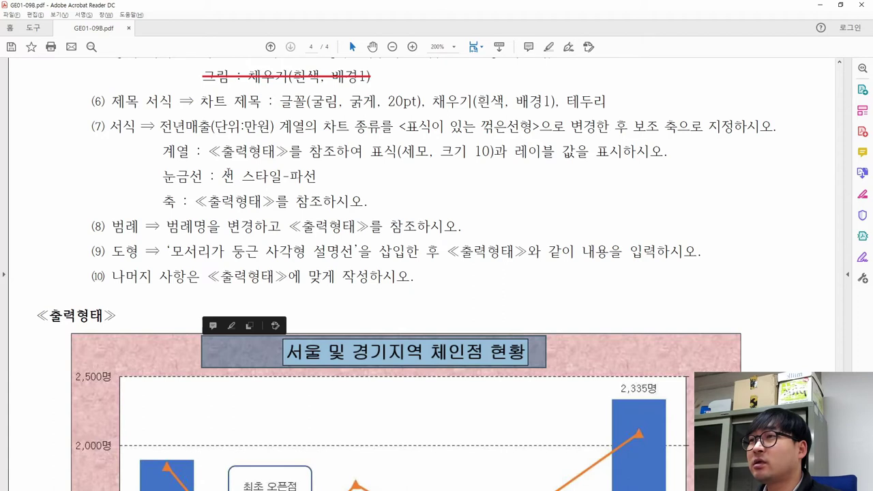
pyautogui.moveTo(201, 101); pyautogui.dragTo(594, 108)
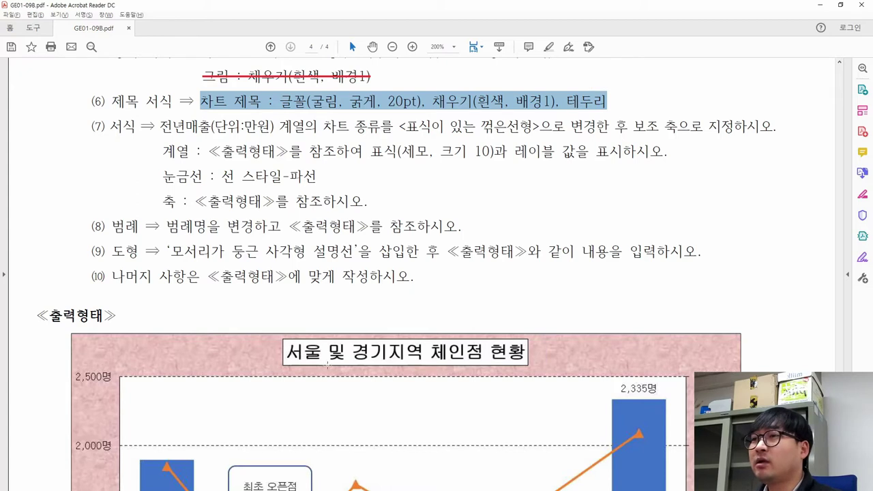
pyautogui.hotkey('alt', 'Tab')
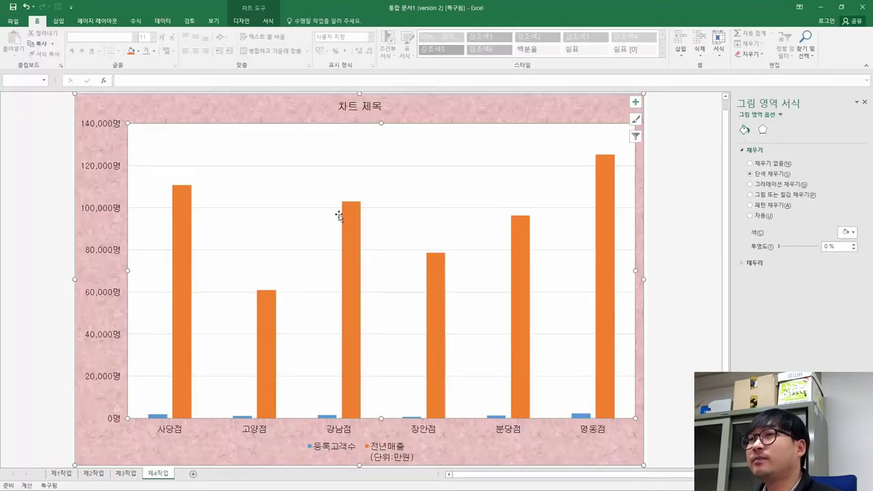
pyautogui.click(348, 104)
pyautogui.tripleClick(349, 106)
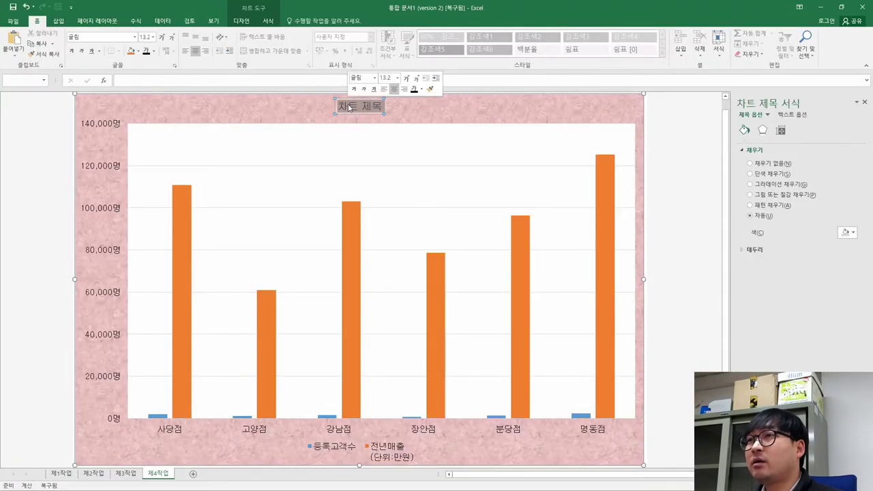
pyautogui.write('서울')
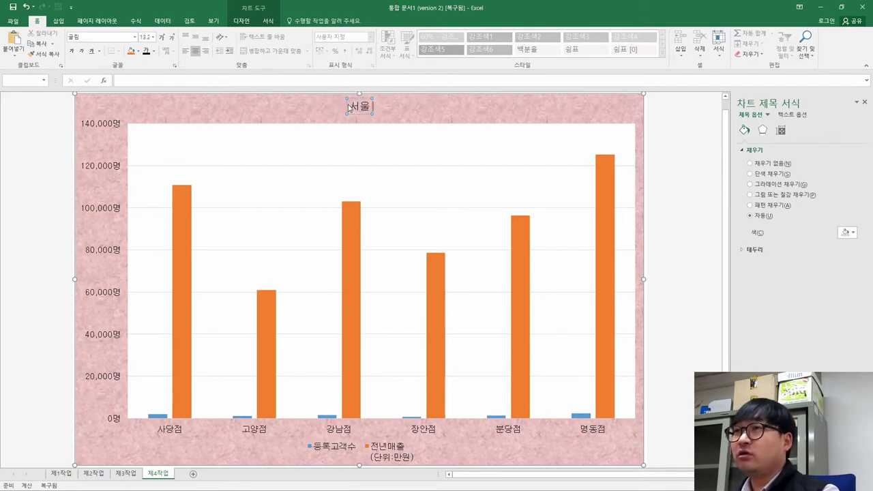
pyautogui.write(' 빈 경기지역')
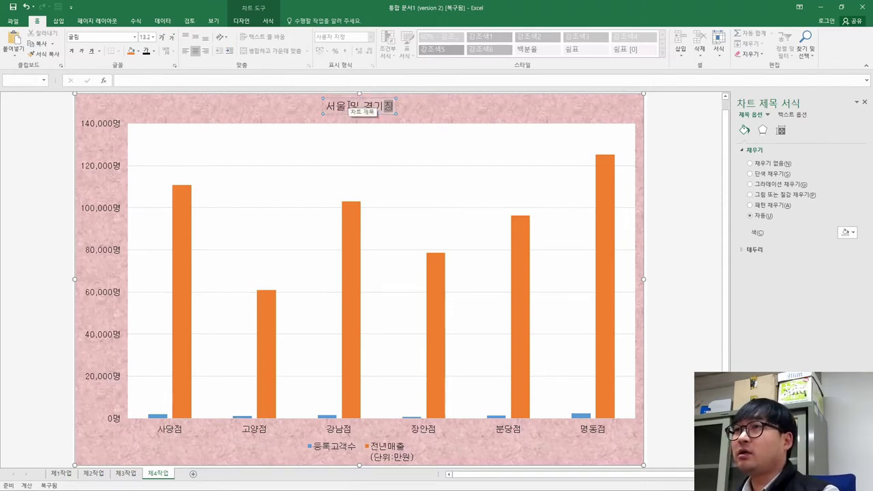
pyautogui.write(' 현황')
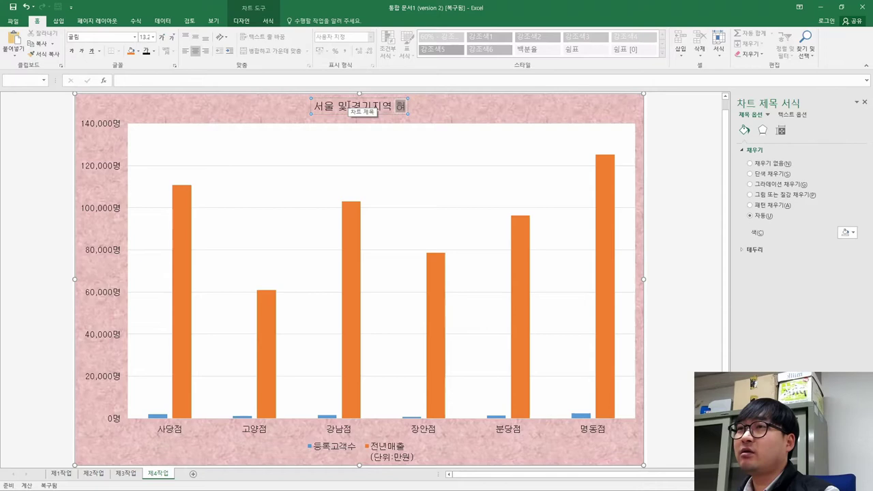
pyautogui.hotkey('alt', 'Tab')
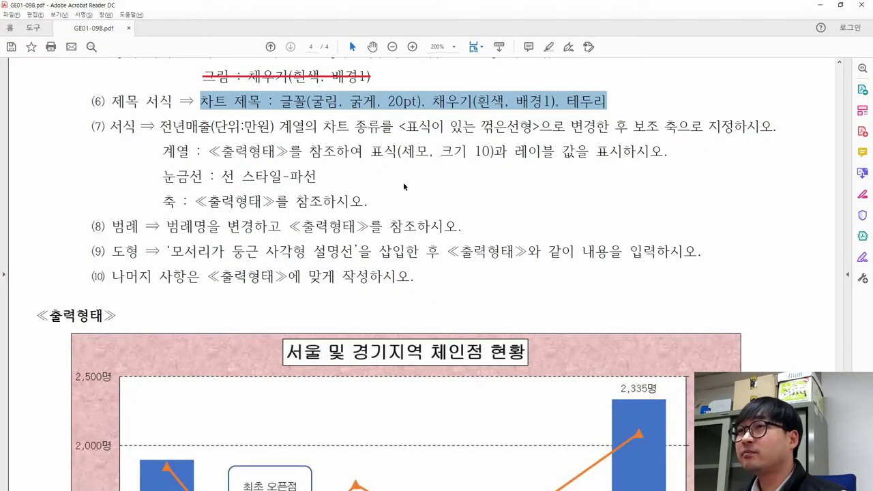
pyautogui.hotkey('alt', 'Tab')
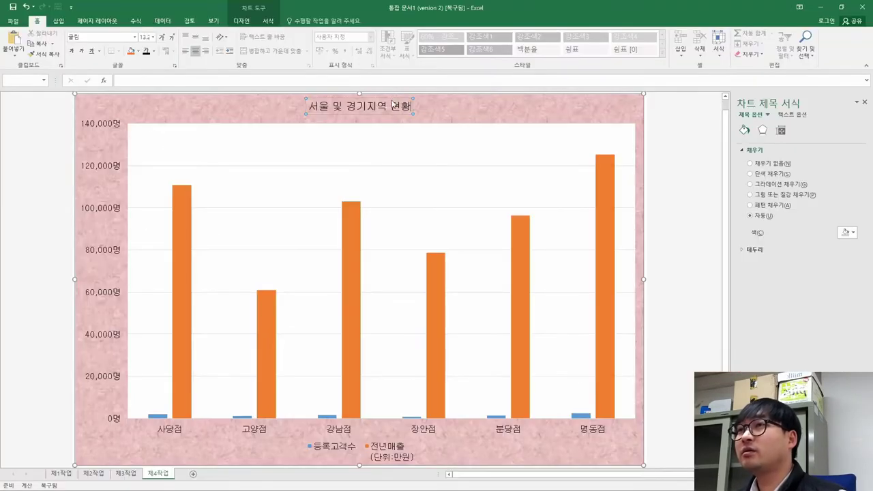
pyautogui.write('체인점')
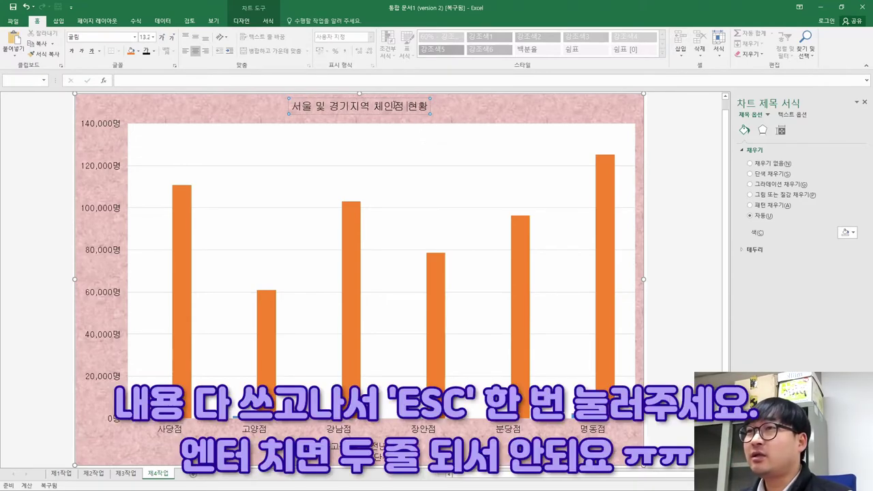
pyautogui.press('Escape')
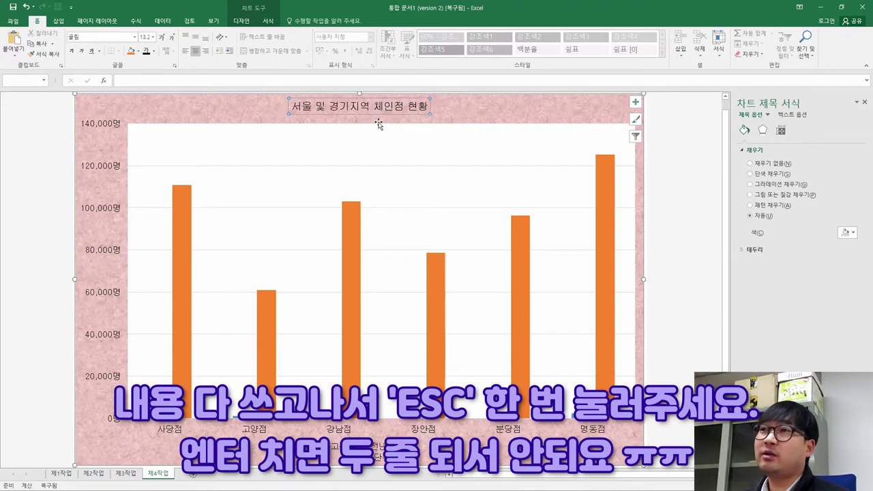
# Check the title font in condition (6) of the exam PDF and make the Excel chart title bold at 20 pt in 굴림
pyautogui.hotkey('alt', 'Tab')
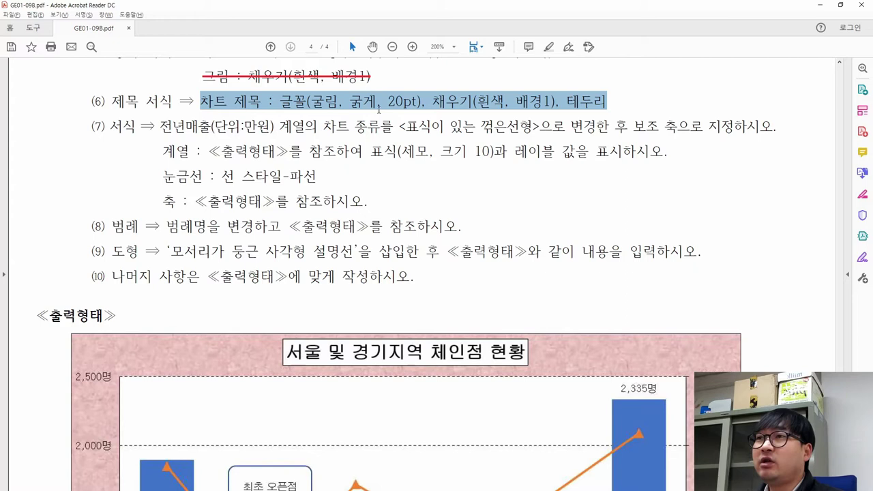
pyautogui.hotkey('alt', 'Tab')
pyautogui.click(90, 39)
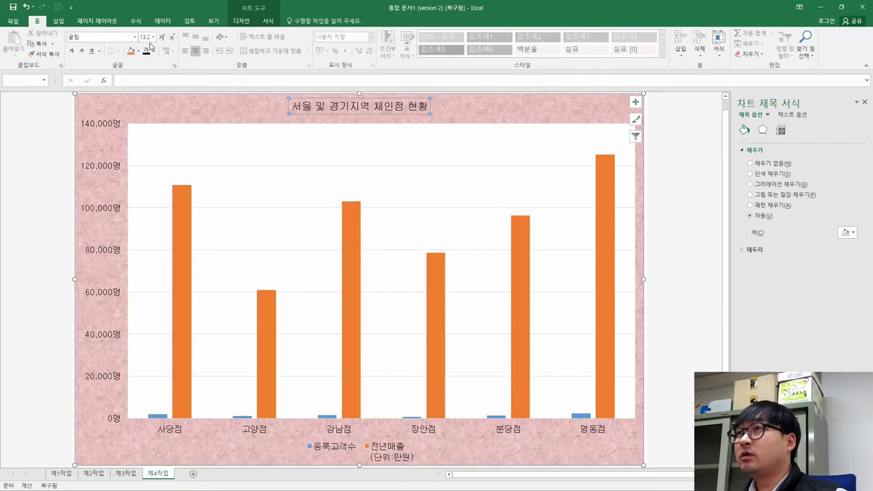
pyautogui.click(71, 52)
pyautogui.click(145, 39)
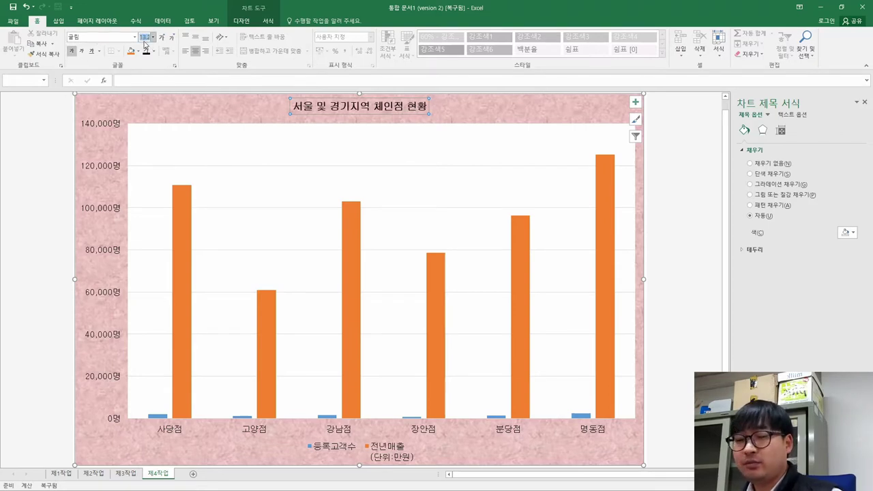
pyautogui.write('20')
pyautogui.press('Return')
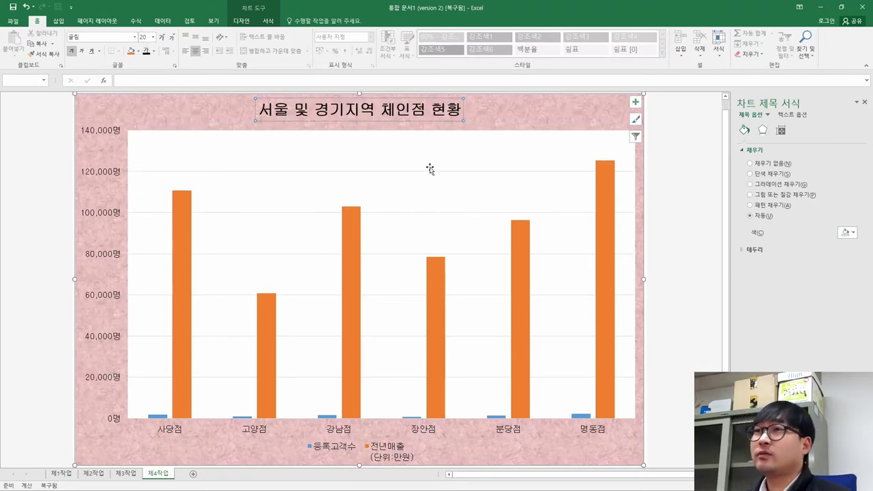
# Check the title fill in condition (6) of the exam PDF and fill the Excel chart title with 흰색, 배경1
pyautogui.hotkey('alt', 'Tab')
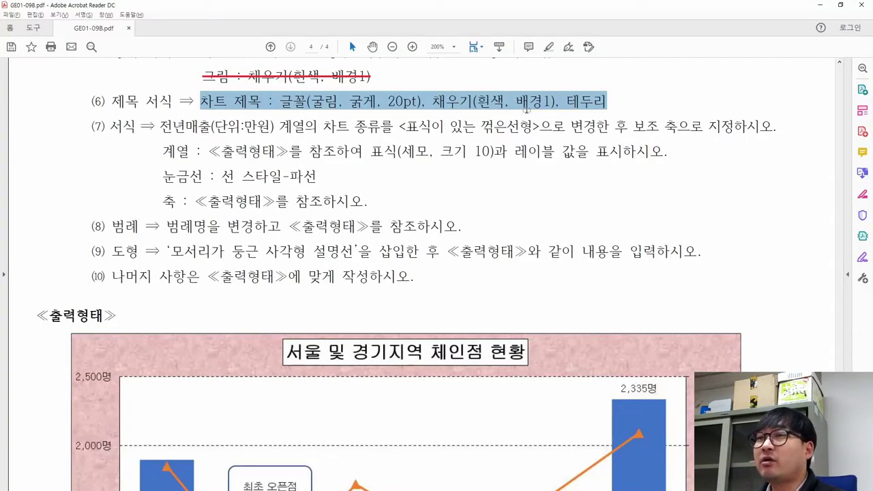
pyautogui.hotkey('alt', 'Tab')
pyautogui.click(139, 51)
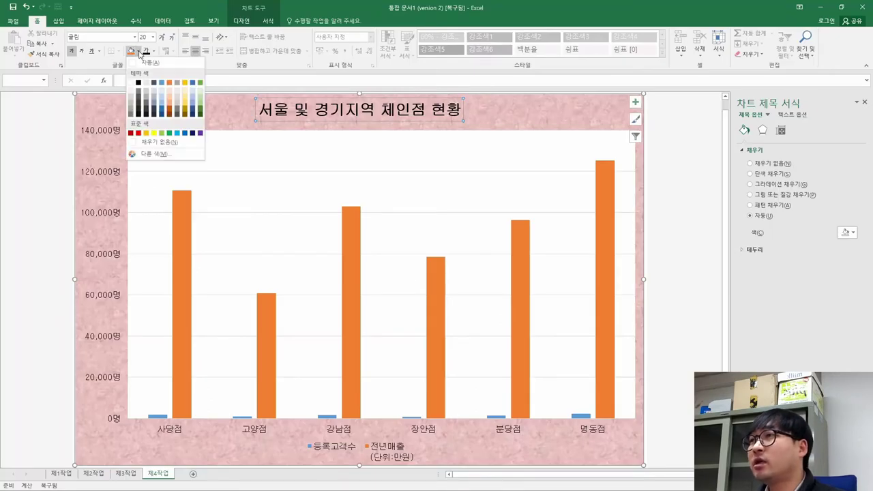
pyautogui.click(131, 83)
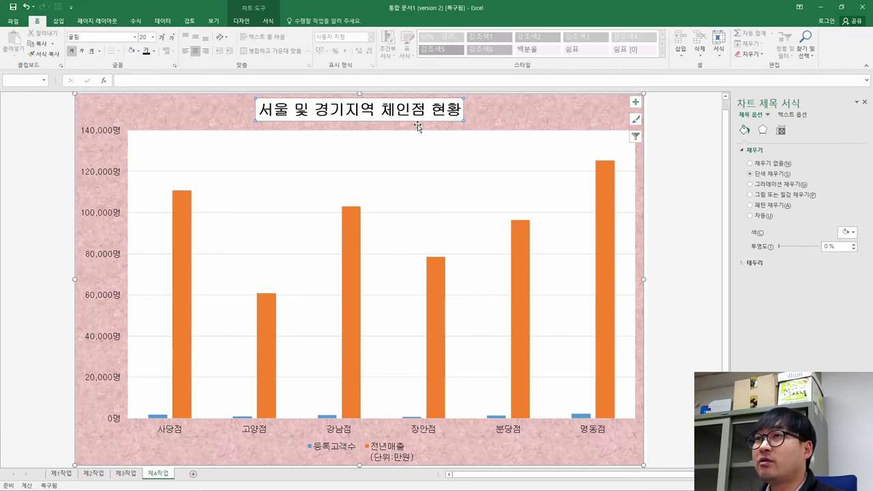
# Check the 테두리 requirement in the exam PDF and give the Excel chart title a solid black border
pyautogui.hotkey('alt', 'Tab')
pyautogui.hotkey('alt', 'Tab')
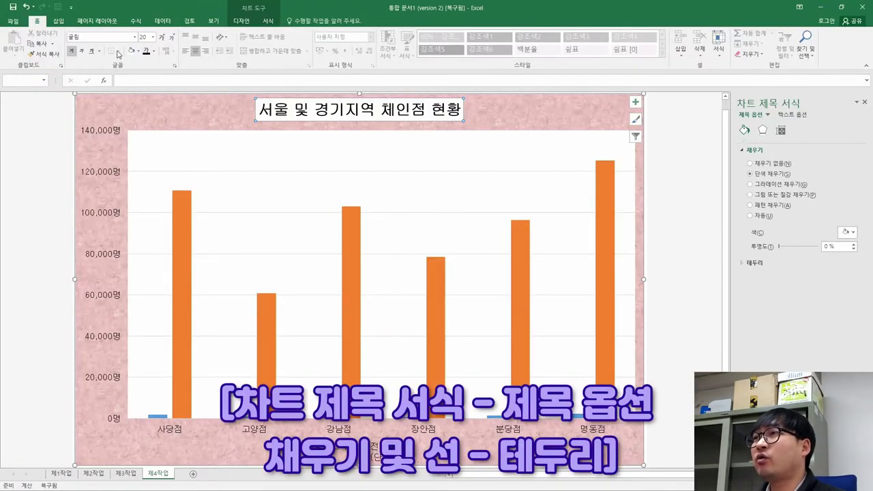
pyautogui.click(635, 119)
pyautogui.click(635, 136)
pyautogui.click(635, 102)
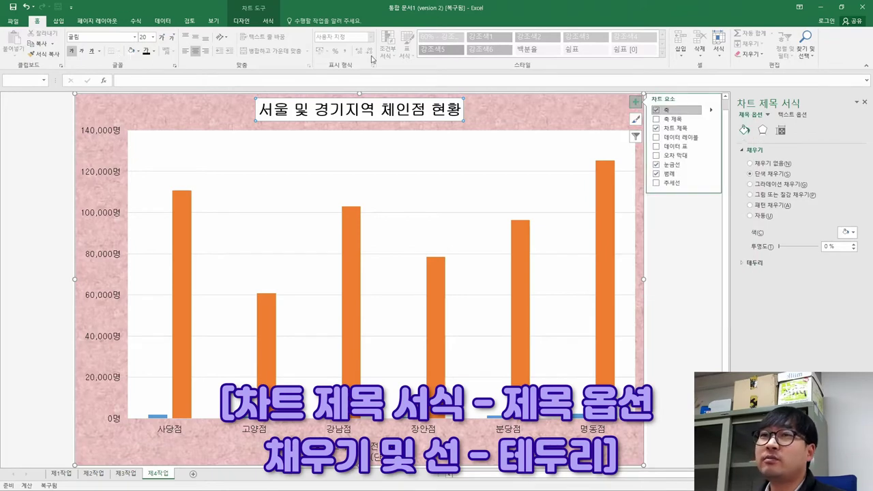
pyautogui.click(755, 266)
pyautogui.click(756, 266)
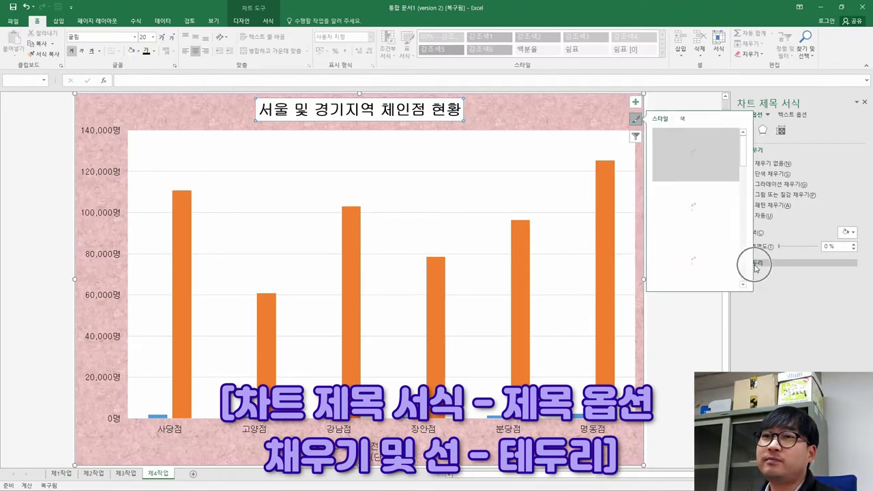
pyautogui.click(763, 287)
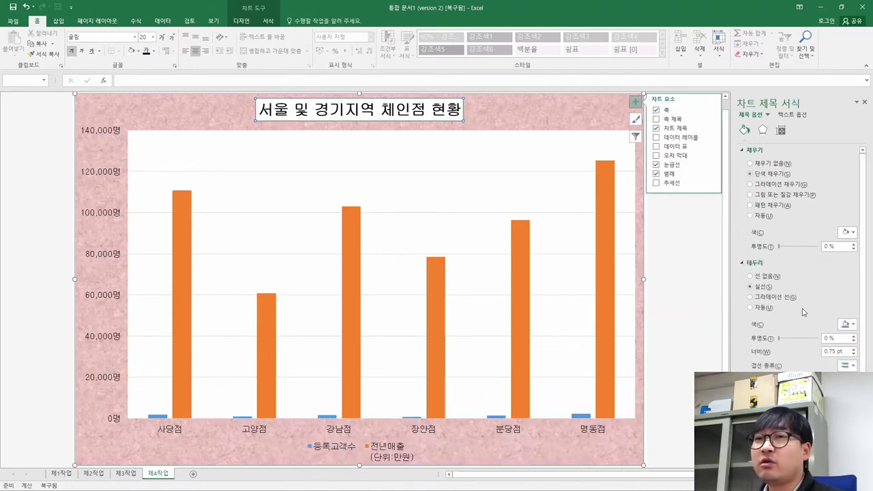
pyautogui.click(846, 325)
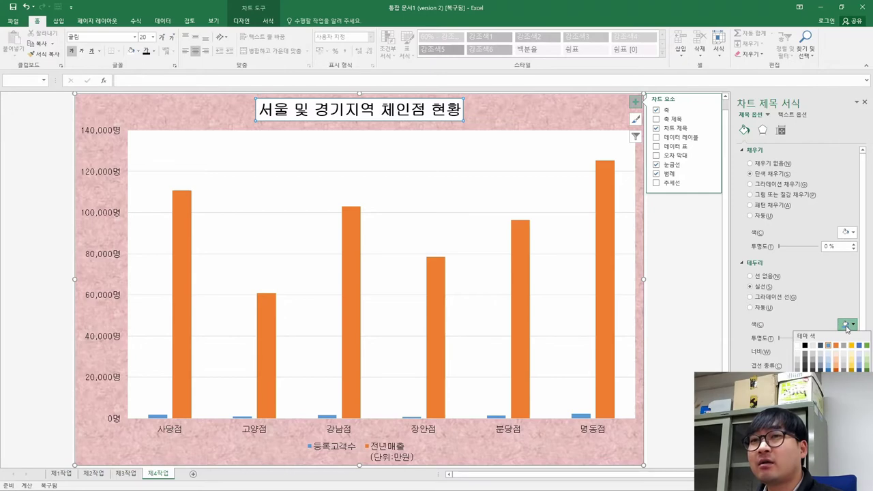
pyautogui.click(807, 346)
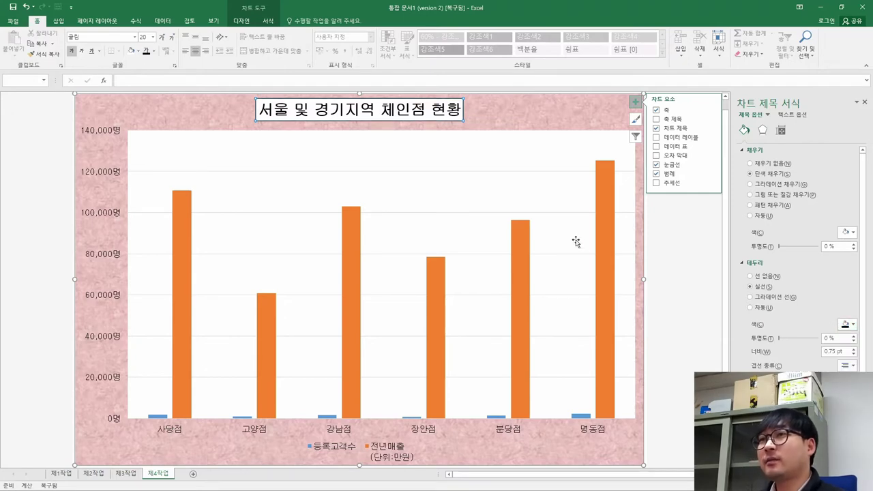
pyautogui.click(689, 267)
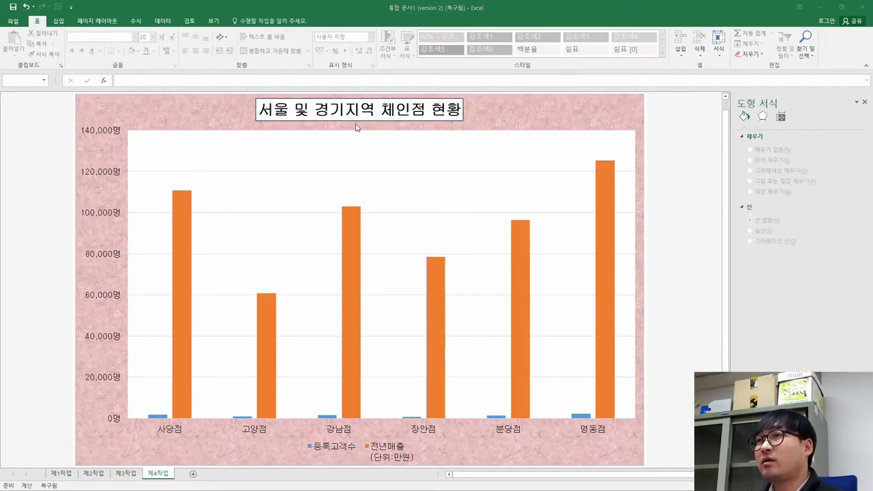
# Strike through condition (6), 제목 서식, in the exam PDF
pyautogui.hotkey('alt', 'Tab')
pyautogui.moveTo(610, 101); pyautogui.dragTo(437, 80)
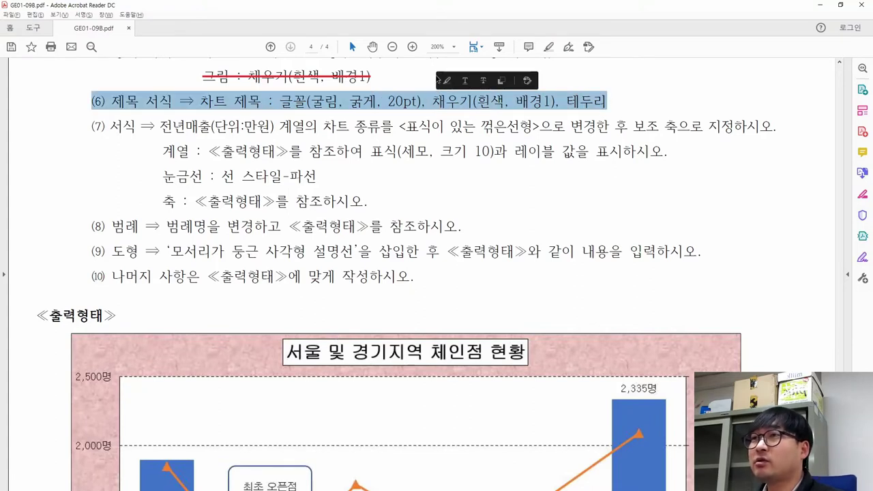
pyautogui.click(483, 80)
# Check the chart type requirement in condition (7) of the exam PDF and open the chart type settings for the 전년매출 series in Excel
pyautogui.moveTo(93, 125); pyautogui.dragTo(272, 126)
pyautogui.scroll(-1, 271, 125)
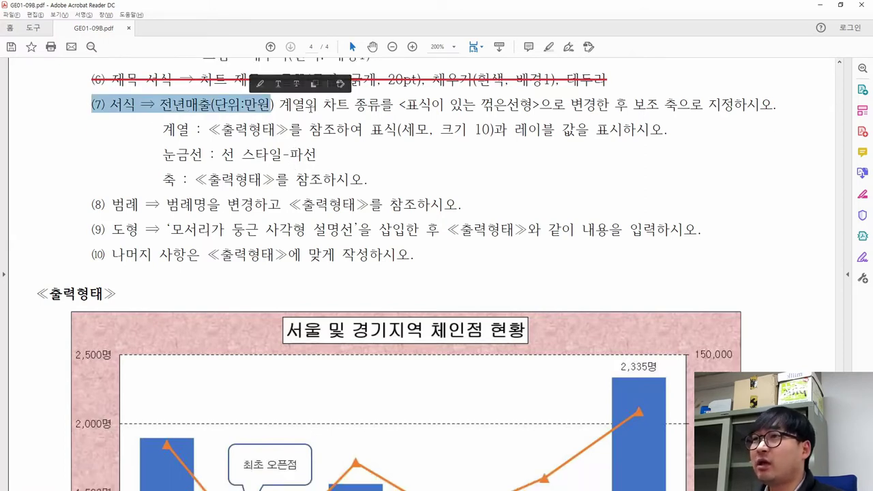
pyautogui.moveTo(399, 104); pyautogui.dragTo(522, 108)
pyautogui.moveTo(323, 105); pyautogui.dragTo(702, 104)
pyautogui.click(334, 108)
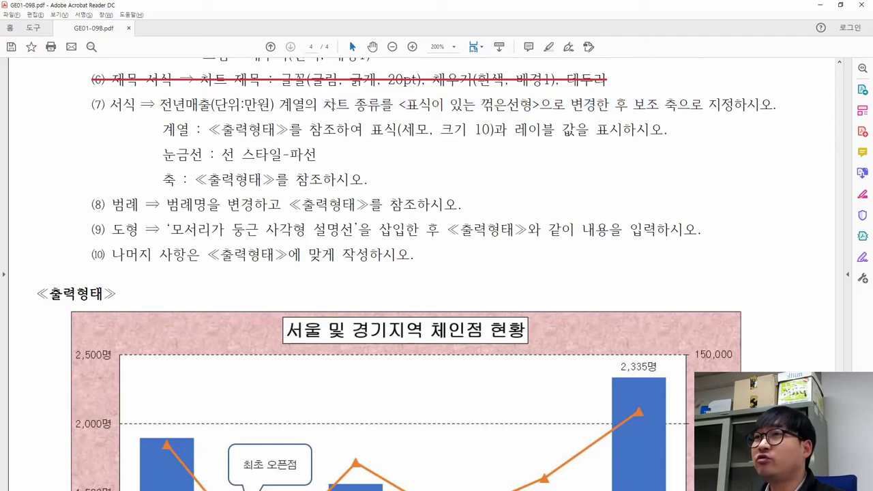
pyautogui.hotkey('alt', 'Tab')
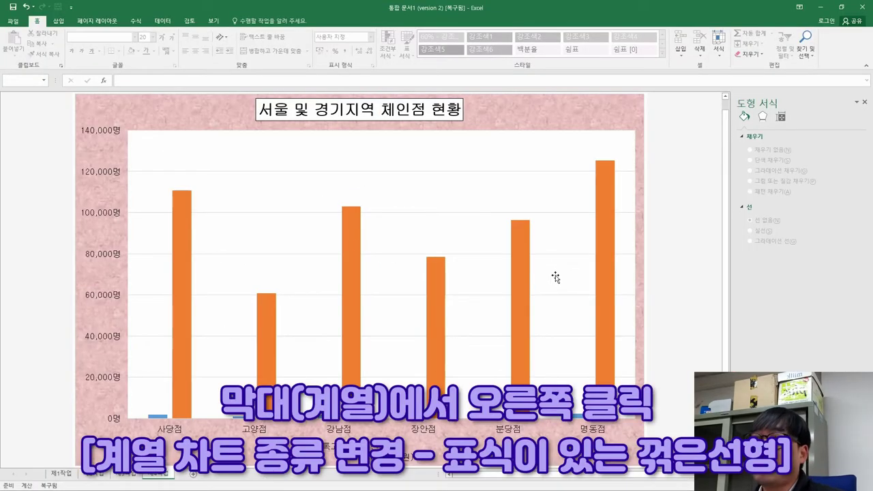
pyautogui.rightClick(351, 250)
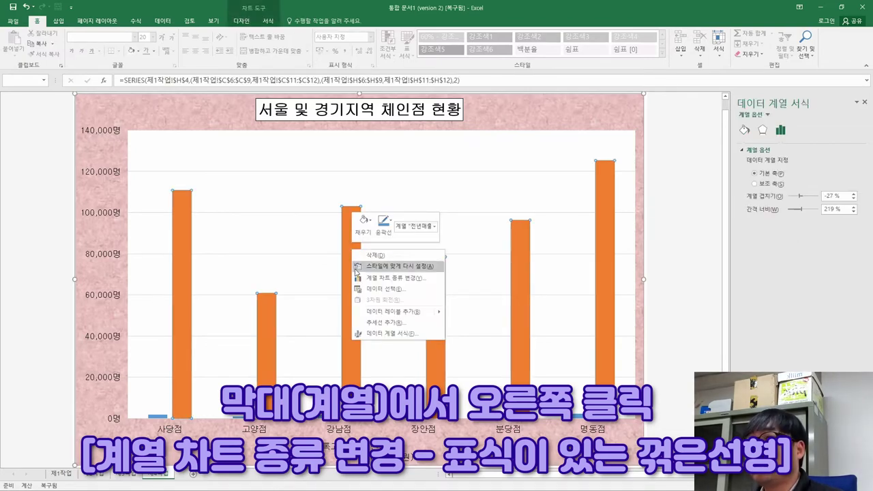
pyautogui.click(393, 278)
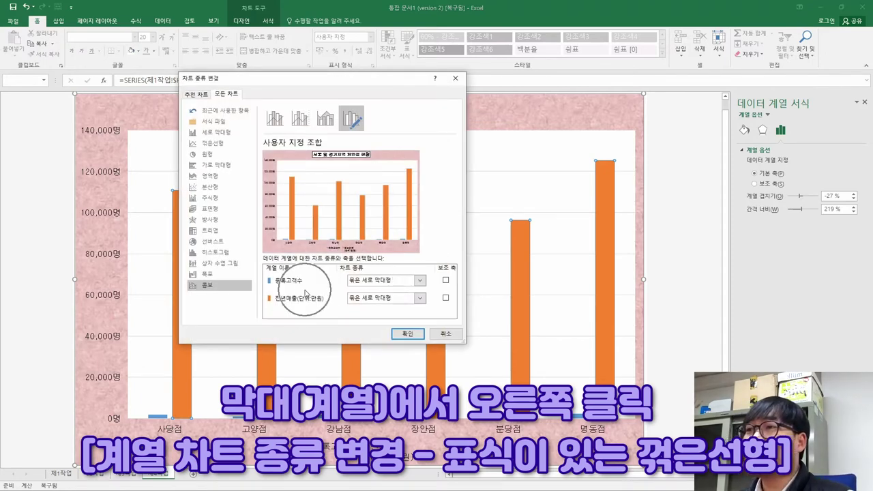
# Recheck condition (7) in the exam PDF and set the 전년매출(단위:만원) series to 표식이 있는 꺾은선형 in Excel
pyautogui.hotkey('alt', 'Tab')
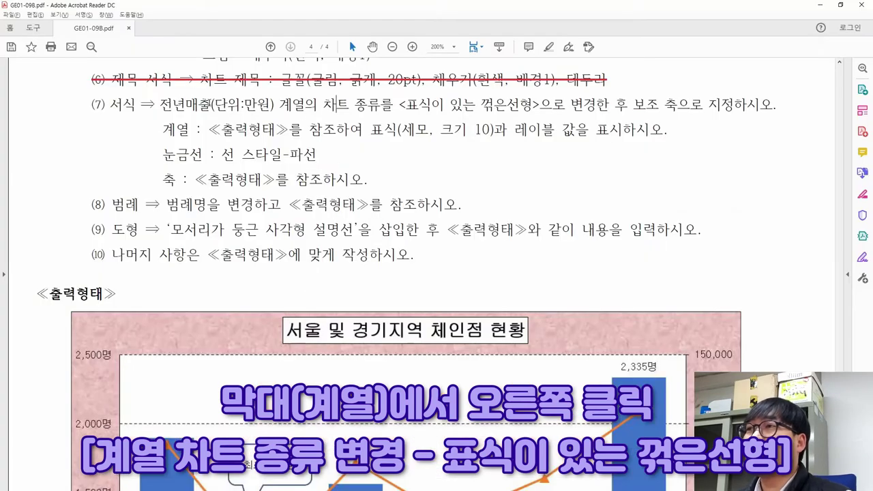
pyautogui.moveTo(172, 104); pyautogui.dragTo(532, 105)
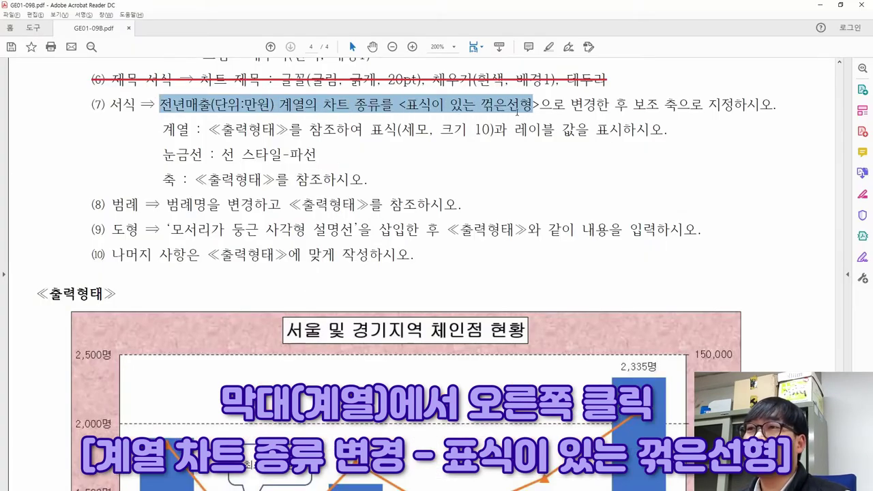
pyautogui.hotkey('alt', 'Tab')
pyautogui.click(285, 305)
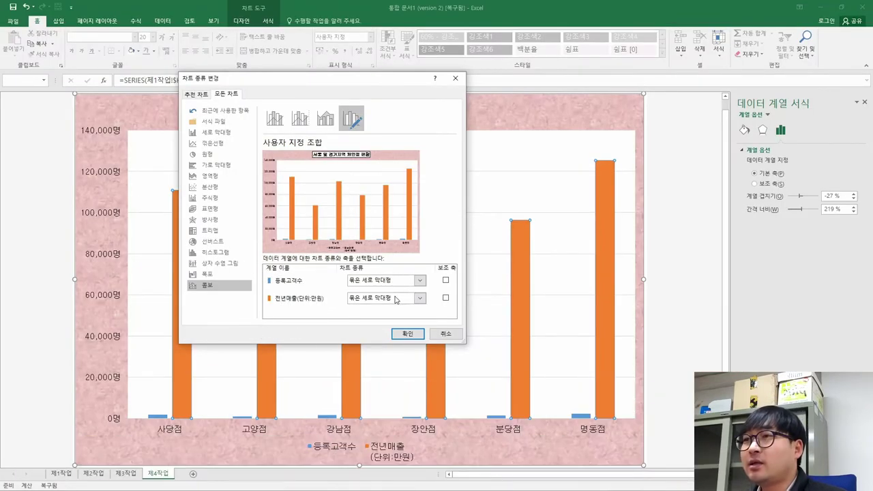
pyautogui.click(396, 300)
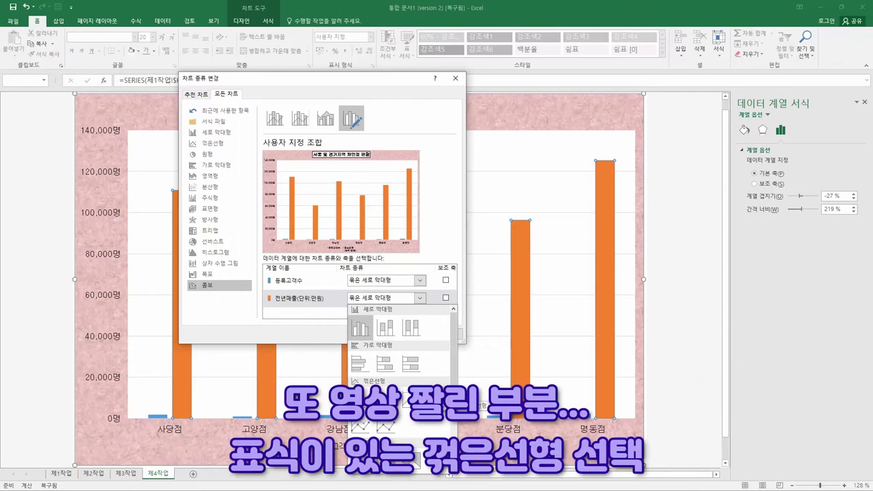
pyautogui.click(360, 427)
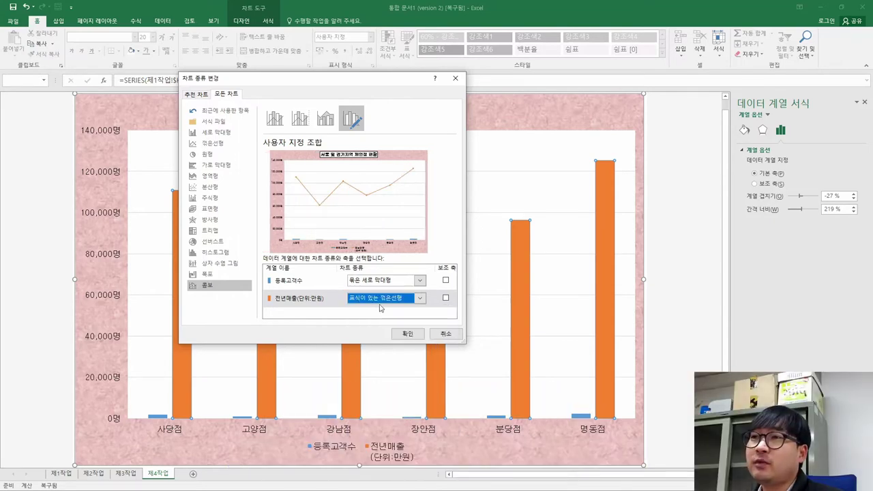
# Check the 보조 축 requirement in the exam PDF, put 전년매출(단위:만원) on the secondary axis in Excel and apply the combo chart
pyautogui.hotkey('alt', 'Tab')
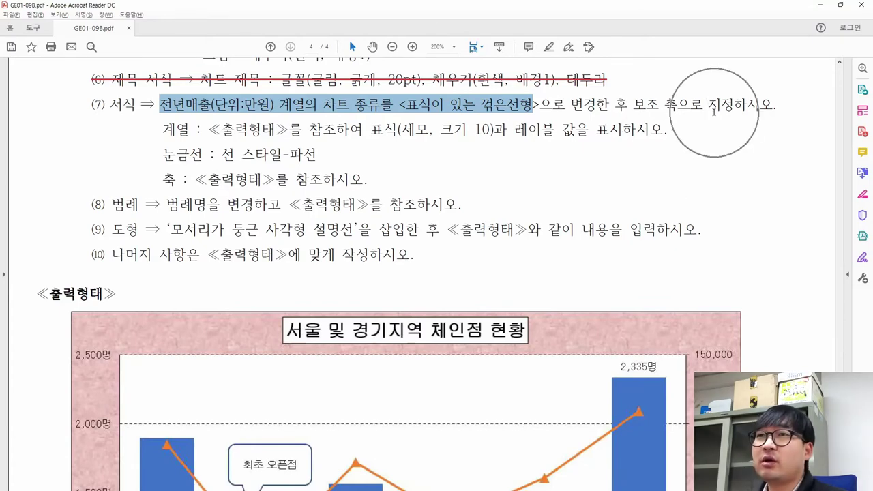
pyautogui.hotkey('alt', 'Tab')
pyautogui.click(445, 299)
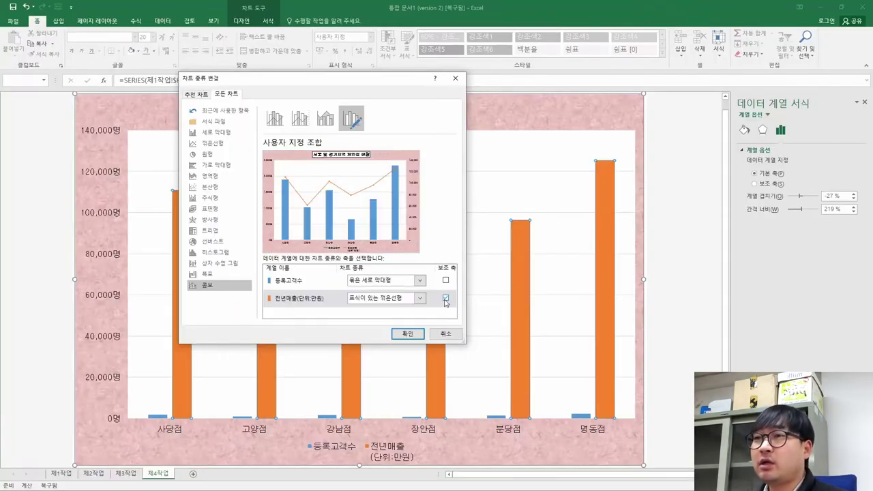
pyautogui.click(410, 337)
# Compare the combo chart in Excel with the ≪출력형태≫ sample chart in the exam PDF
pyautogui.hotkey('alt', 'Tab')
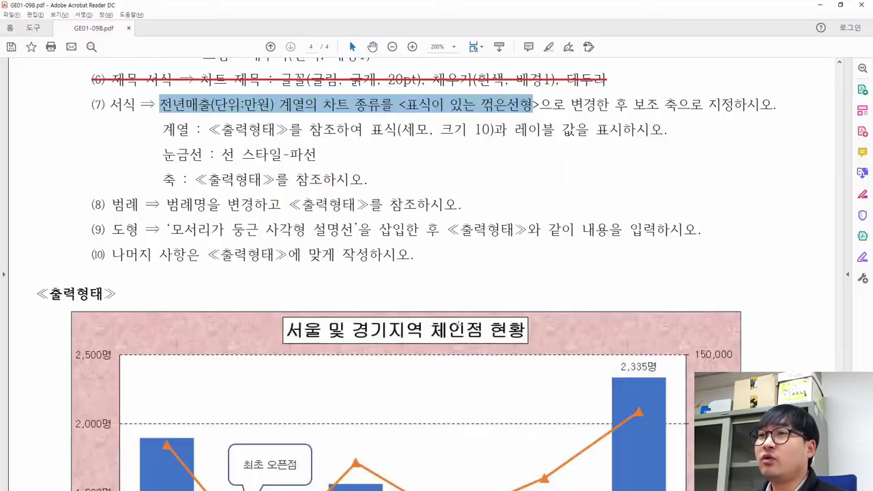
pyautogui.scroll(-9, 449, 333)
pyautogui.hotkey('alt', 'Tab')
pyautogui.hotkey('alt', 'Tab')
pyautogui.hotkey('alt', 'Tab')
pyautogui.hotkey('alt', 'Tab')
pyautogui.scroll(3, 442, 338)
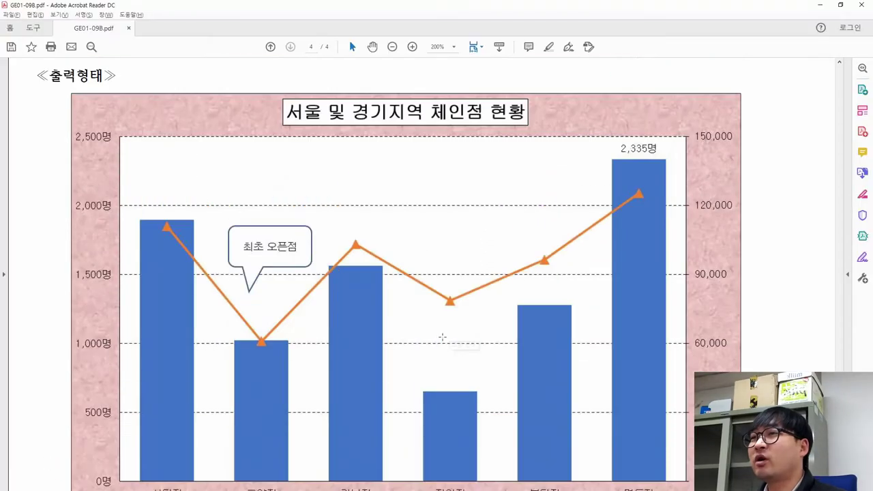
# Strike through the first line of condition (7), 서식, in the exam PDF
pyautogui.scroll(8, 442, 337)
pyautogui.moveTo(778, 214); pyautogui.dragTo(387, 192)
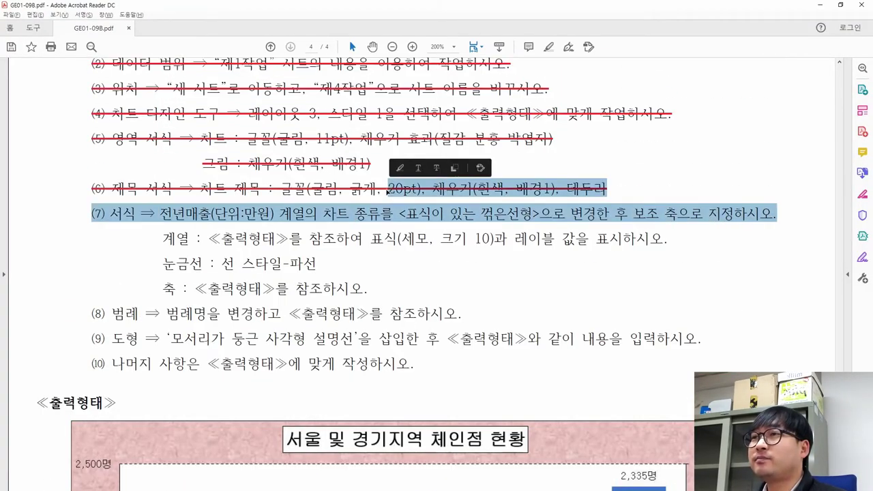
pyautogui.click(432, 174)
# Examine the 계열 marker requirement in condition (7) and the line markers in the ≪출력형태≫ sample chart
pyautogui.moveTo(162, 238); pyautogui.dragTo(199, 238)
pyautogui.moveTo(323, 238); pyautogui.dragTo(503, 245)
pyautogui.scroll(-5, 504, 245)
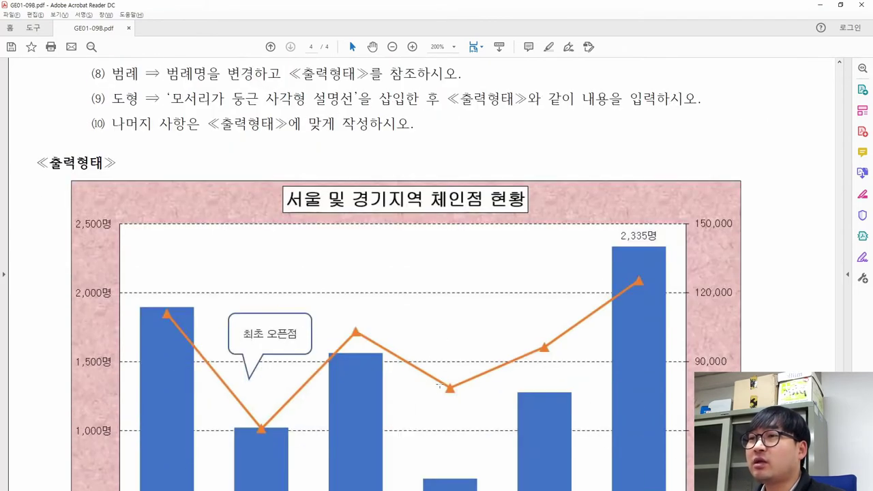
pyautogui.moveTo(434, 374); pyautogui.dragTo(468, 399)
pyautogui.moveTo(340, 320); pyautogui.dragTo(371, 343)
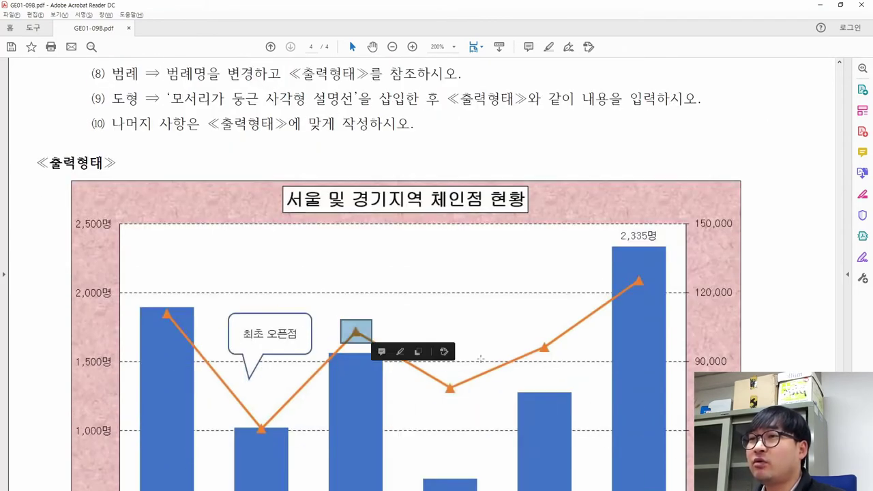
pyautogui.moveTo(535, 341); pyautogui.dragTo(568, 362)
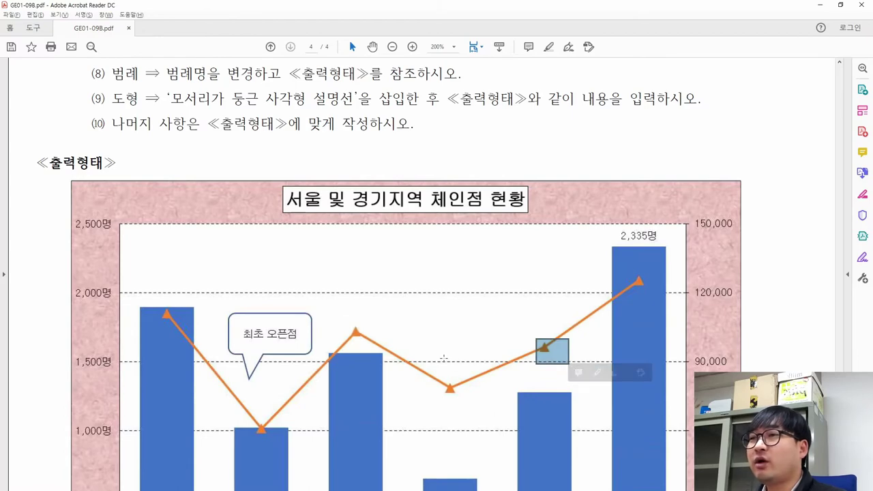
# Switch to Excel and give the 전년매출 line series 기본 제공 markers in the triangle shape
pyautogui.hotkey('alt', 'Tab')
pyautogui.moveTo(397, 272)
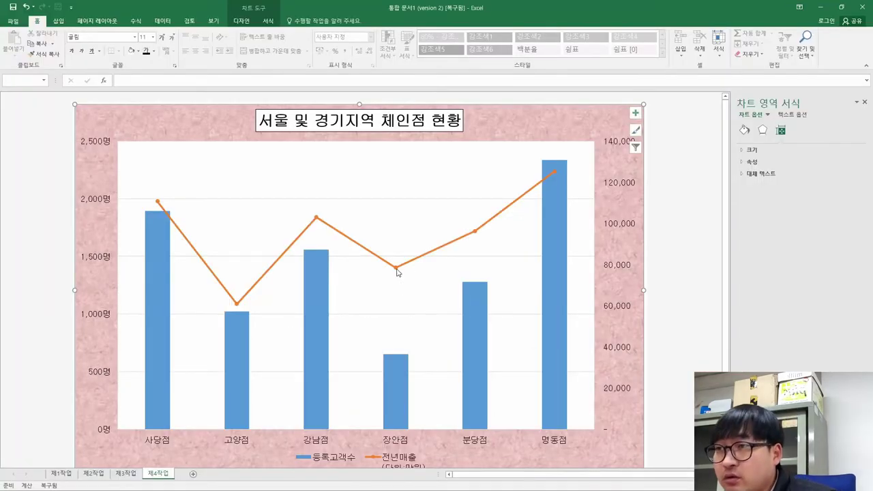
pyautogui.click(317, 220)
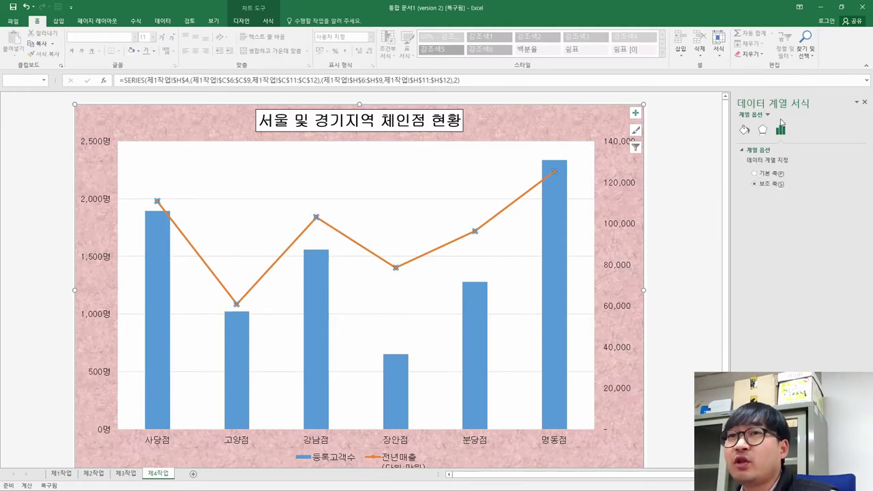
pyautogui.click(745, 131)
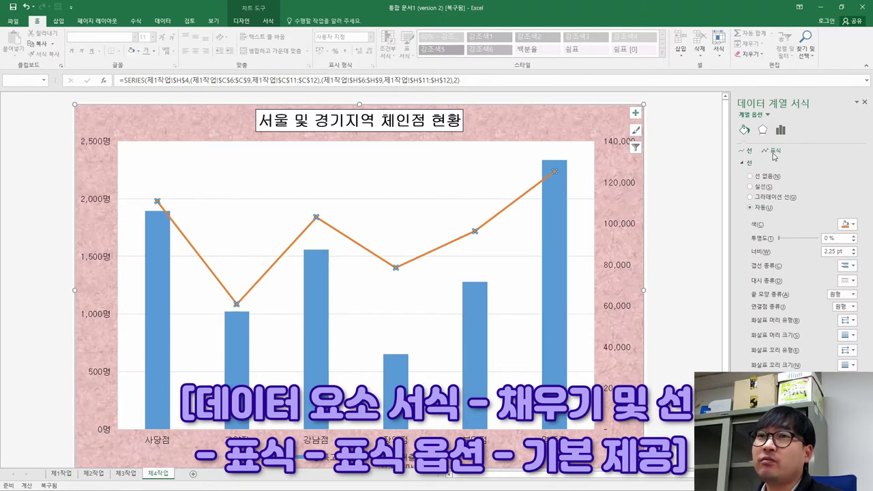
pyautogui.click(773, 153)
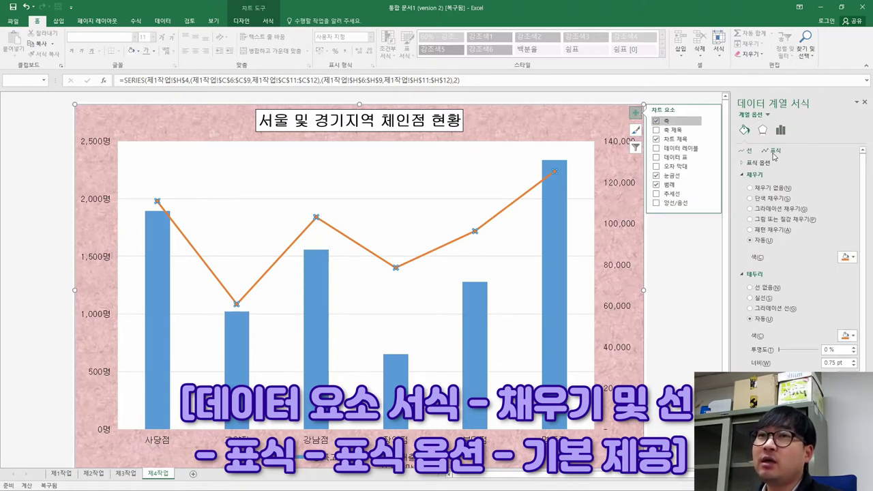
pyautogui.click(759, 163)
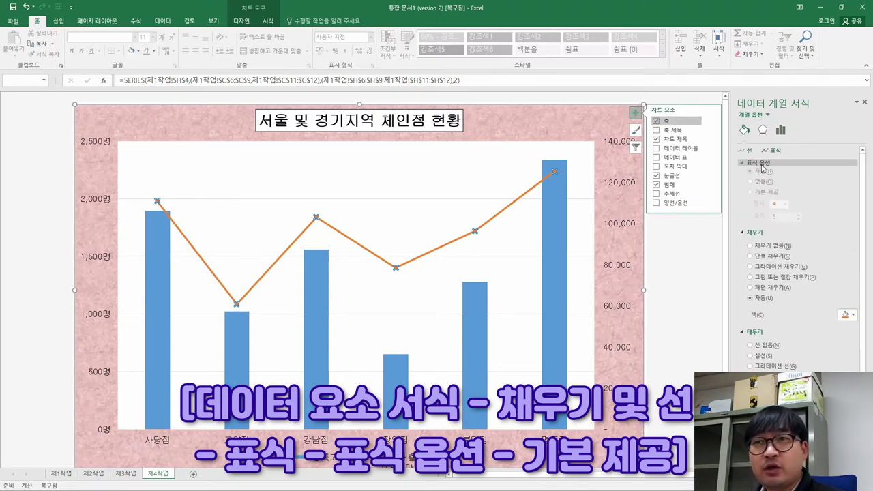
pyautogui.click(766, 197)
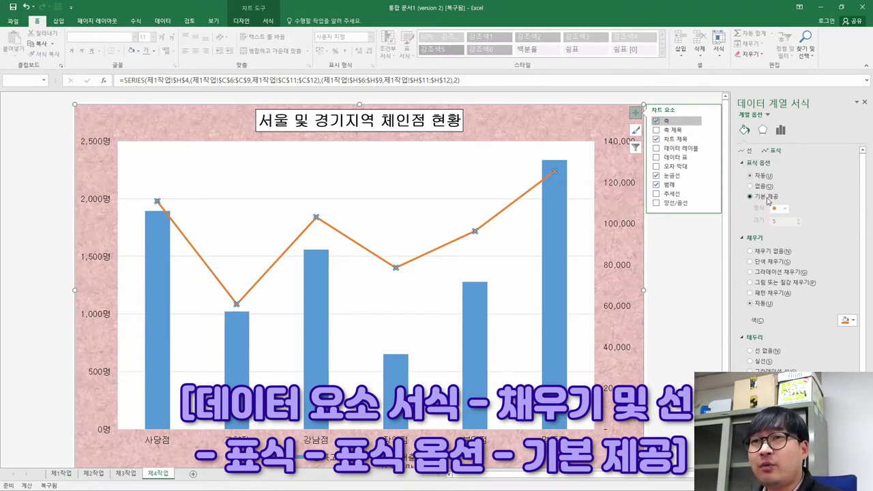
pyautogui.click(784, 209)
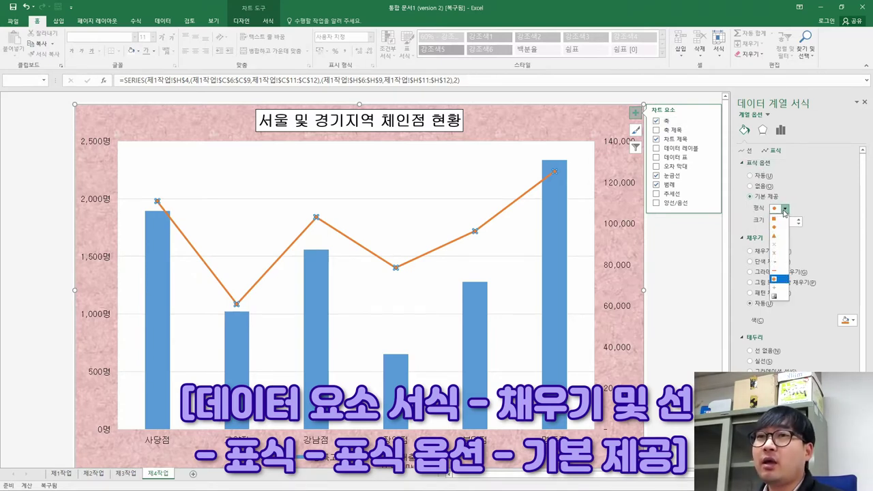
pyautogui.click(784, 237)
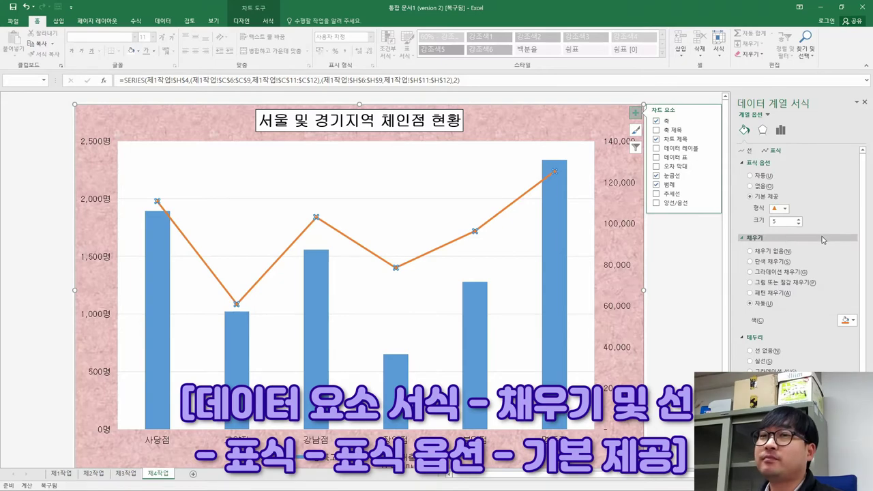
# Check the marker size in condition (7) of the exam PDF and set the 전년매출 series markers to size 10 in Excel
pyautogui.hotkey('alt', 'Tab')
pyautogui.scroll(3, 428, 73)
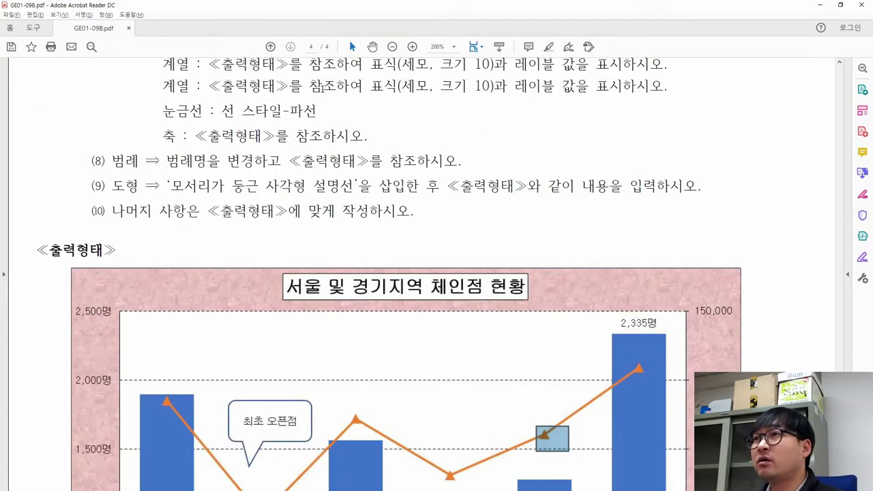
pyautogui.moveTo(401, 86); pyautogui.dragTo(489, 90)
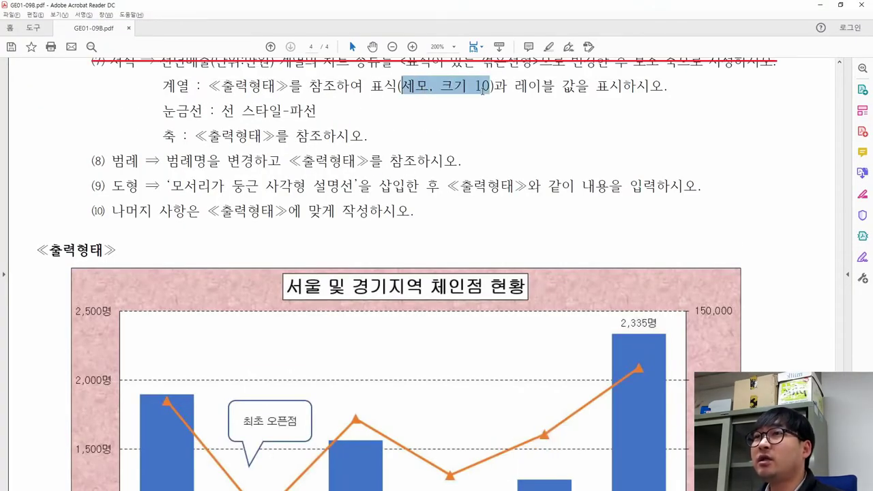
pyautogui.hotkey('alt', 'Tab')
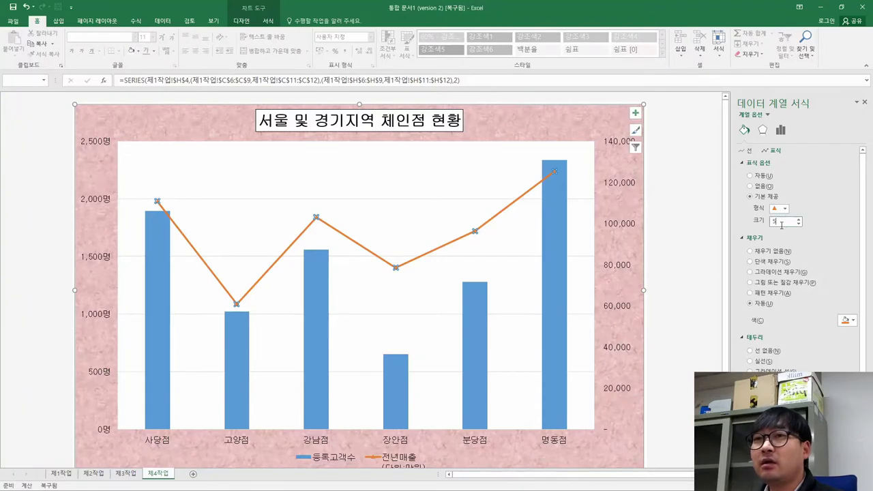
pyautogui.write('10')
pyautogui.press('Return')
pyautogui.click(317, 225)
pyautogui.click(394, 271)
# Strike through the marker part of the 계열 line under condition (7) in the exam PDF
pyautogui.hotkey('alt', 'Tab')
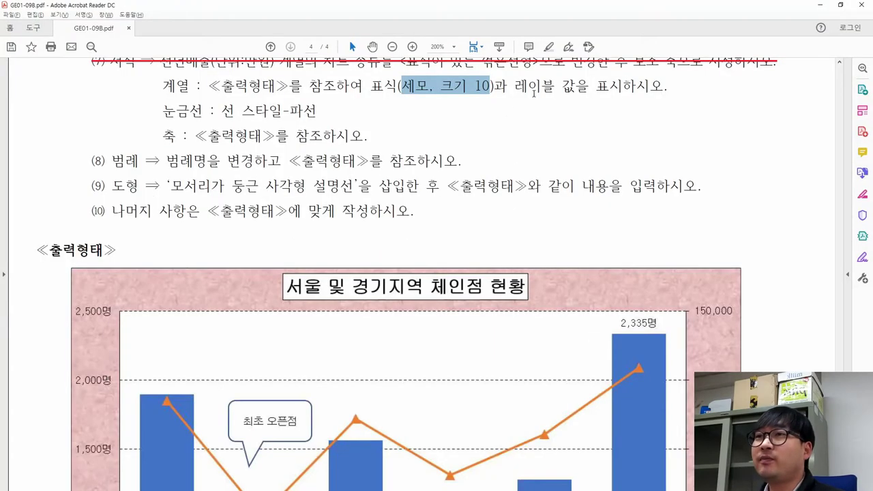
pyautogui.moveTo(508, 87); pyautogui.dragTo(167, 85)
pyautogui.click(209, 66)
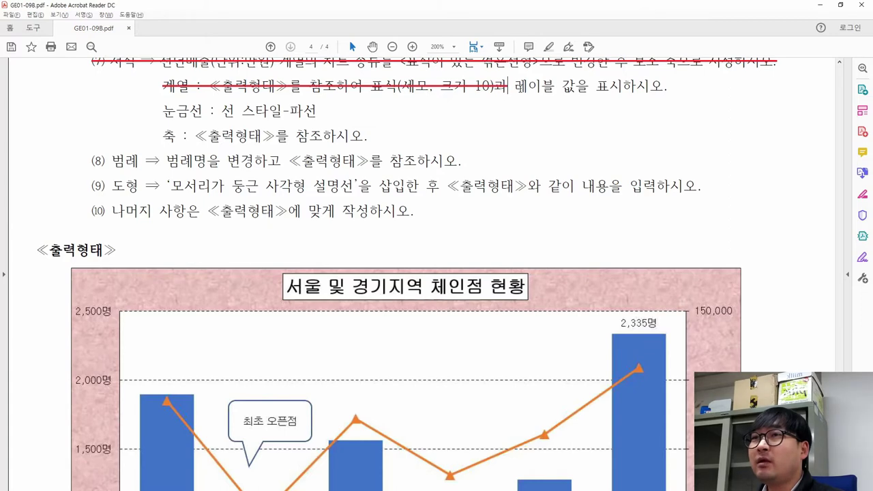
# Check the 레이블 값 requirement and sample label in the exam PDF, and identify which series at 명동점 it belongs to in Excel
pyautogui.moveTo(508, 87); pyautogui.dragTo(665, 86)
pyautogui.scroll(-3, 602, 115)
pyautogui.scroll(-3, 602, 120)
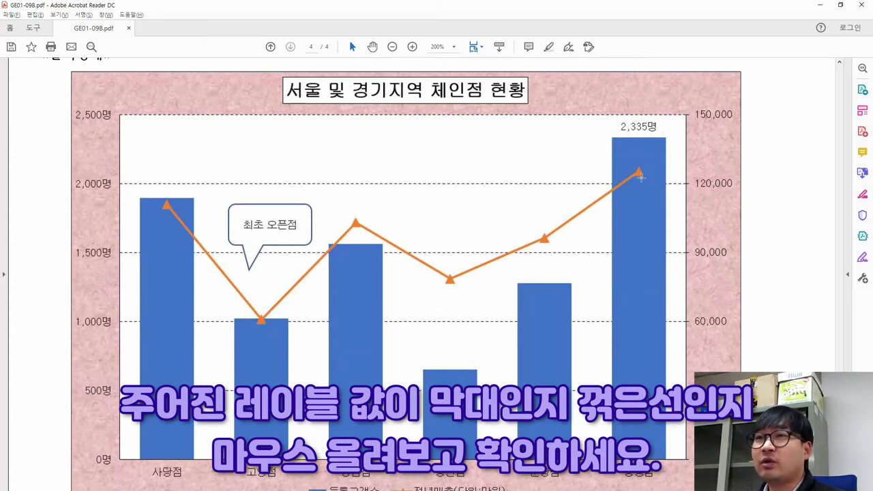
pyautogui.hotkey('alt', 'Tab')
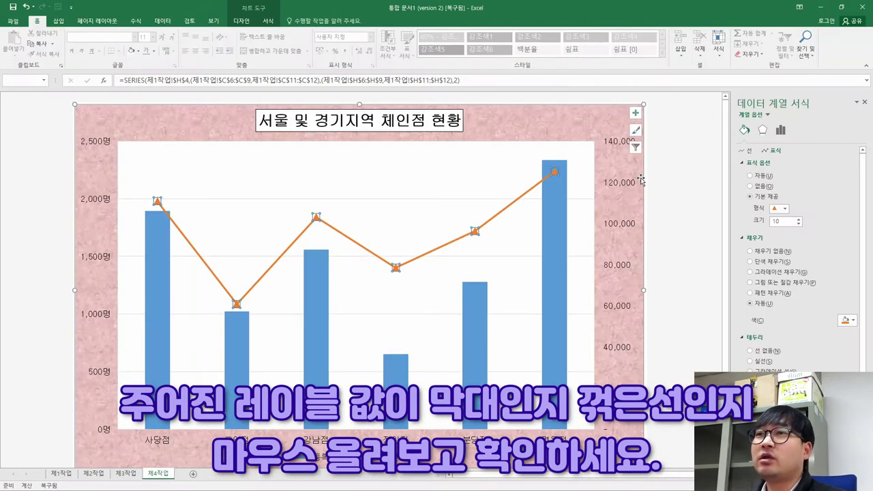
pyautogui.moveTo(554, 198)
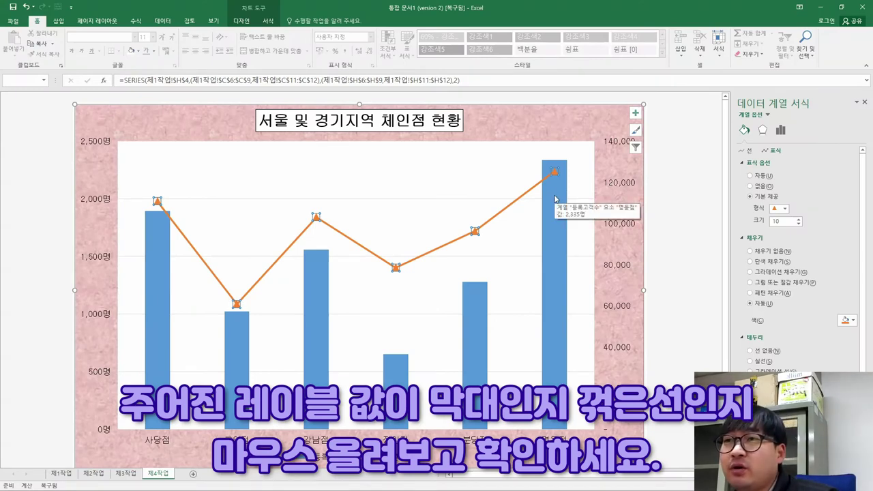
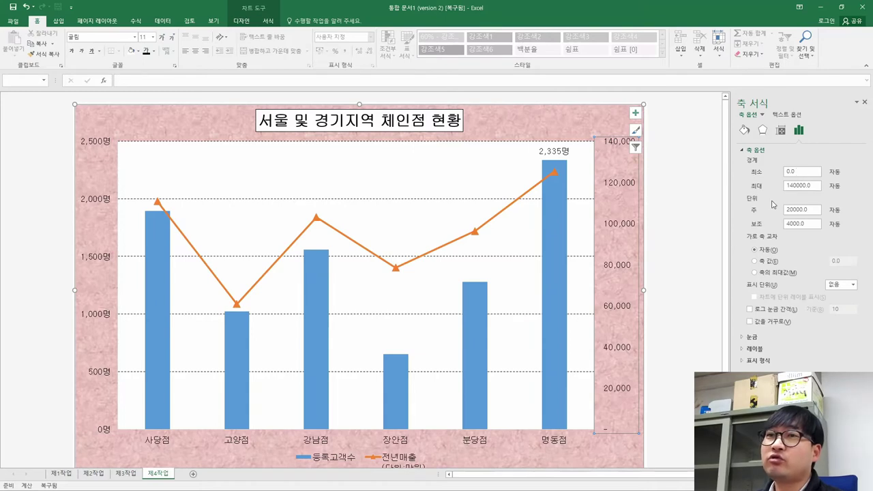
# Check the secondary axis scale in the exam PDF's sample chart and set the secondary vertical axis maximum to 150000 in Excel
pyautogui.hotkey('alt', 'Tab')
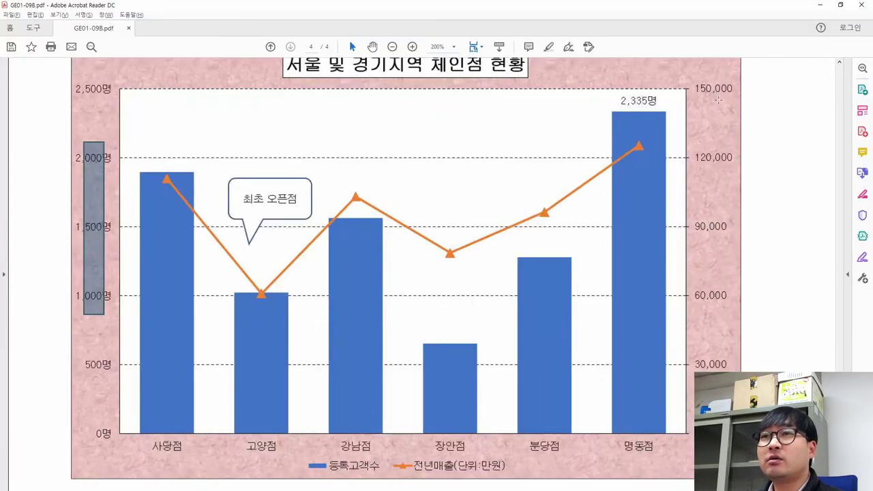
pyautogui.hotkey('alt', 'Tab')
pyautogui.moveTo(795, 189); pyautogui.dragTo(762, 191)
pyautogui.write('150000.0')
pyautogui.press('Return')
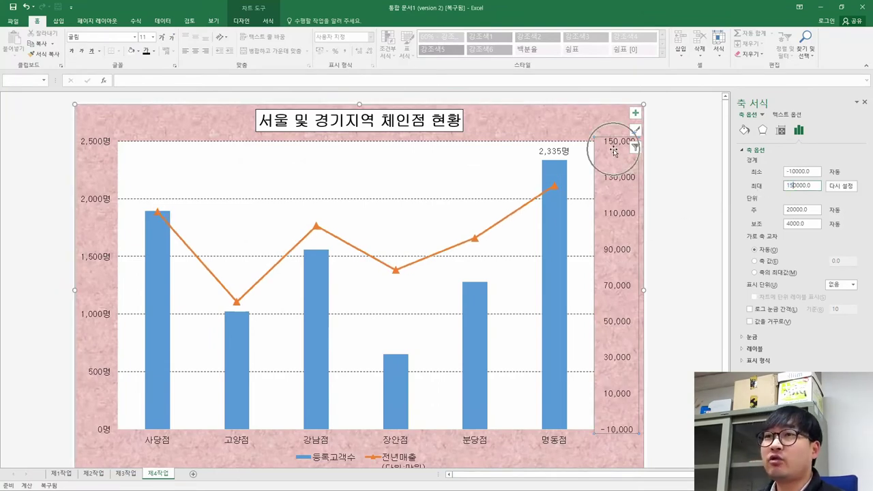
# Compare against the sample chart in the exam PDF and set the secondary vertical axis minimum to 0 in Excel
pyautogui.hotkey('alt', 'Tab')
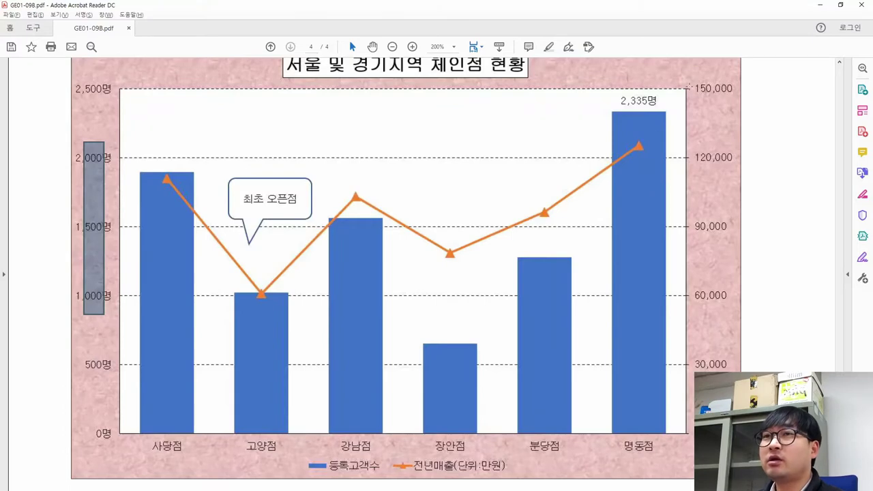
pyautogui.hotkey('alt', 'Tab')
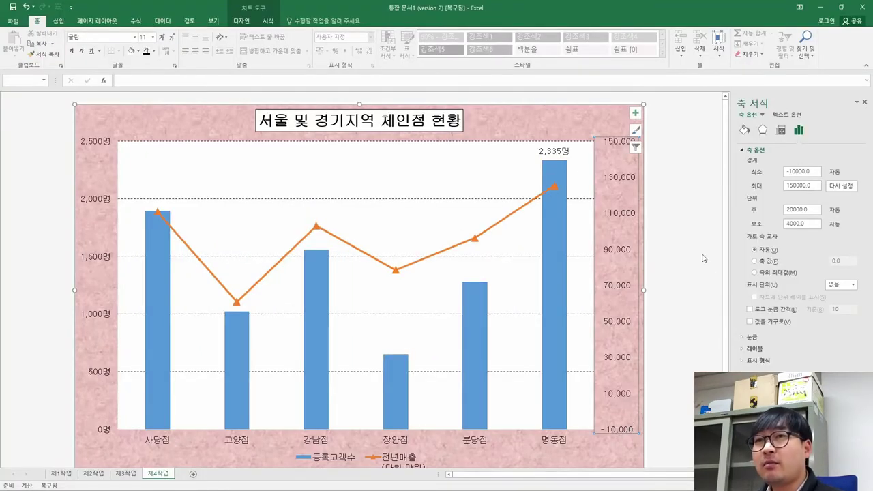
pyautogui.doubleClick(814, 170)
pyautogui.write('0')
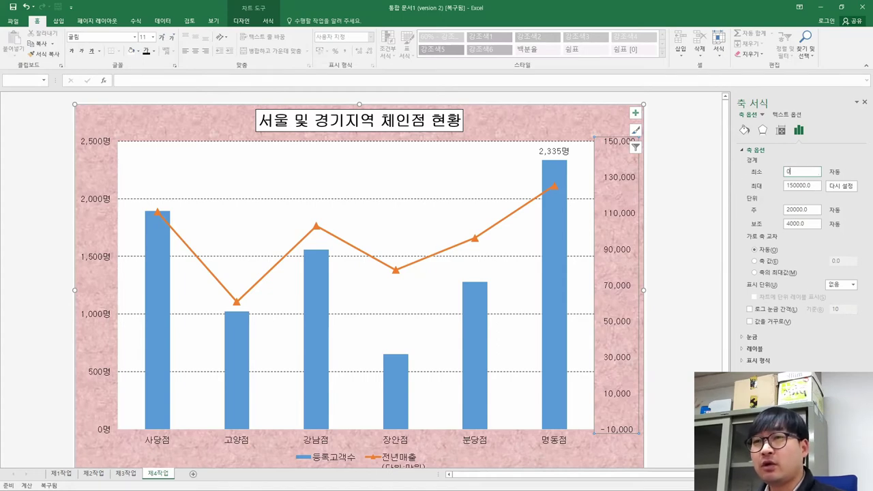
pyautogui.press('Return')
pyautogui.click(633, 256)
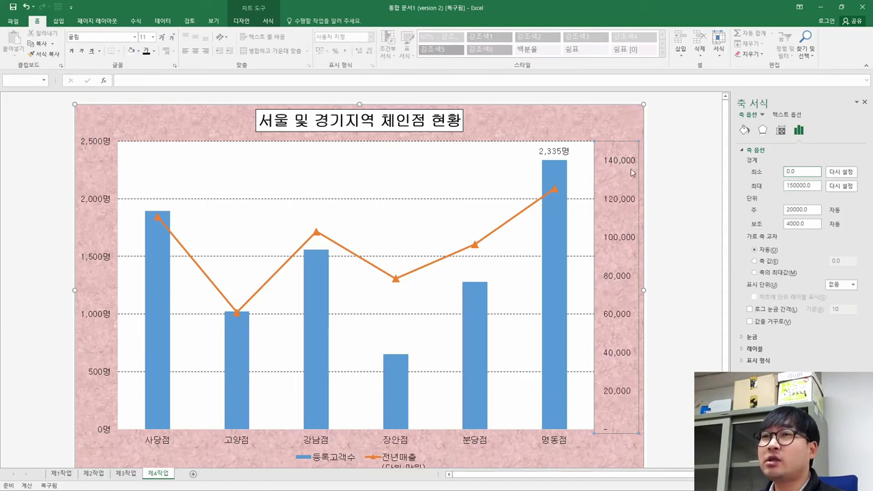
# Check the sample chart's axis interval in the exam PDF and set the secondary vertical axis major unit to 30000 in Excel
pyautogui.hotkey('alt', 'Tab')
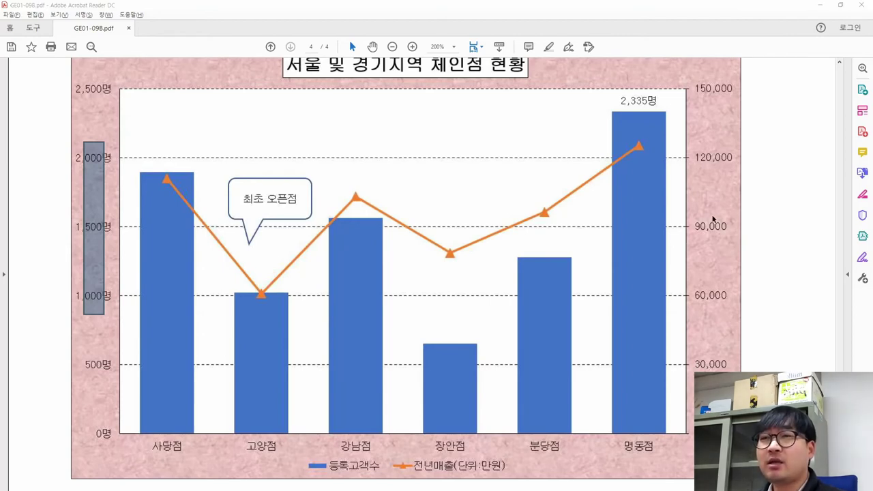
pyautogui.hotkey('alt', 'Tab')
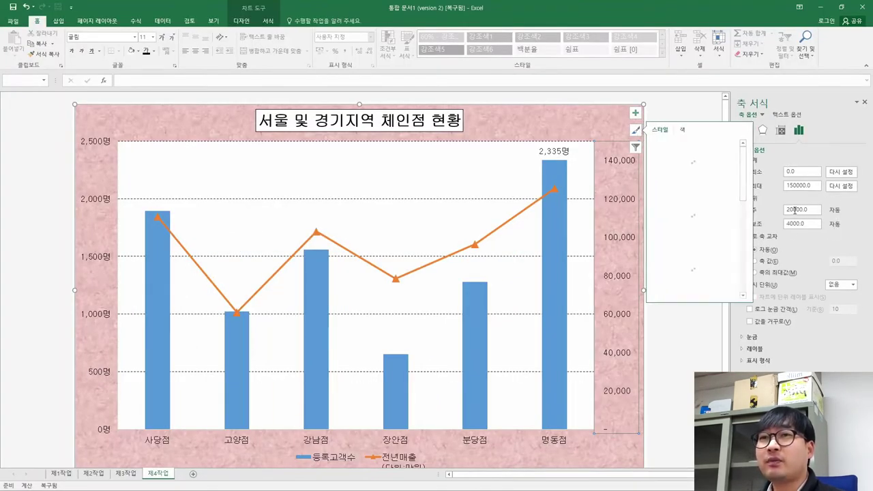
pyautogui.click(787, 210)
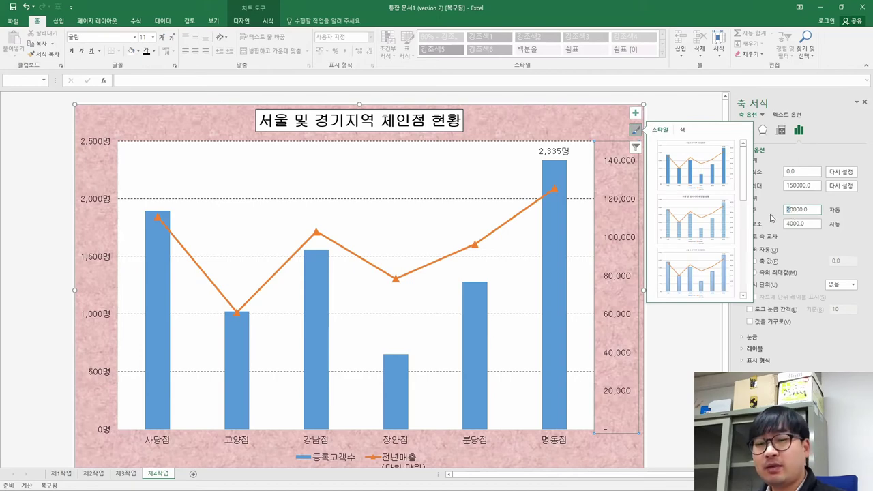
pyautogui.write('3')
pyautogui.press('Return')
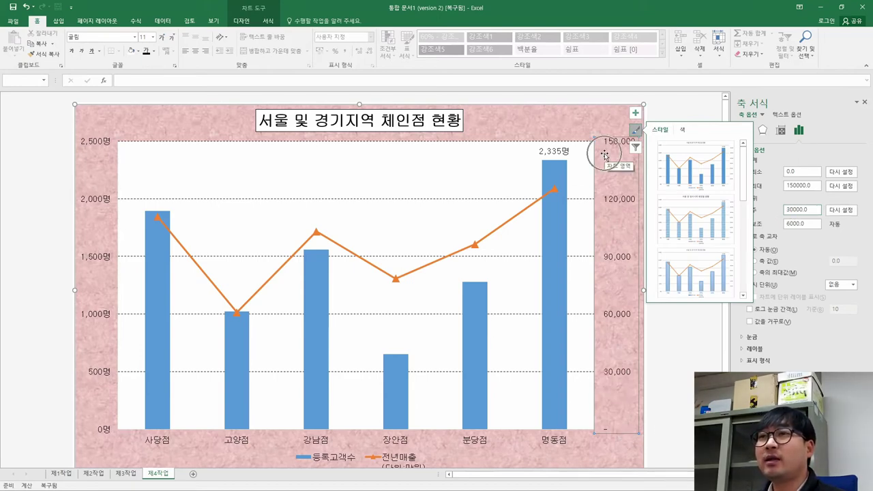
pyautogui.hotkey('alt', 'Tab')
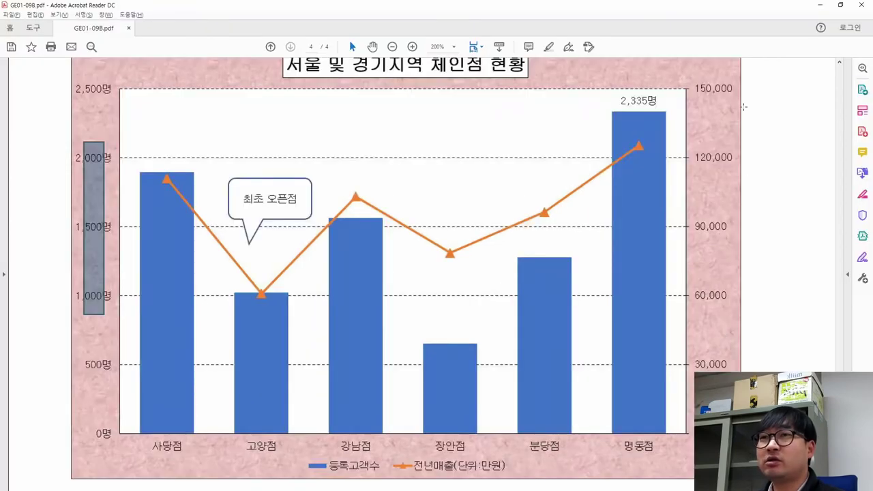
pyautogui.hotkey('alt', 'Tab')
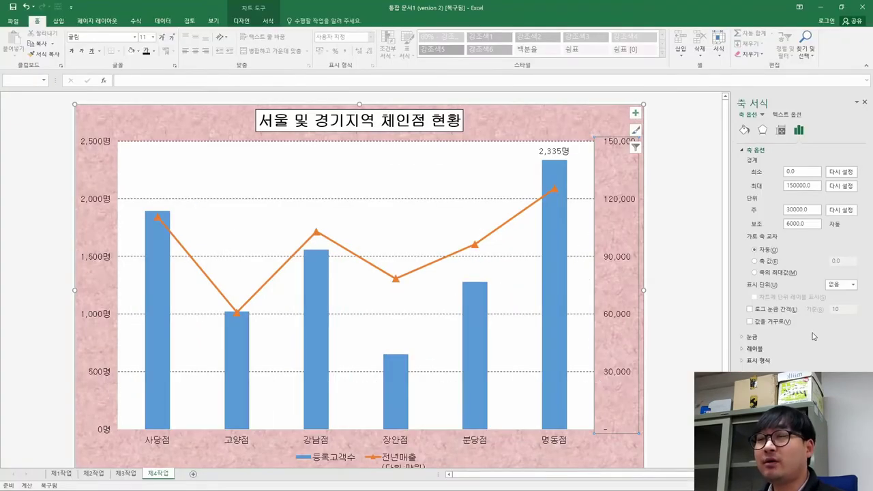
# Review the 축 condition and the sample chart's vertical axis lines in the exam PDF, comparing them with the Excel chart
pyautogui.hotkey('alt', 'Tab')
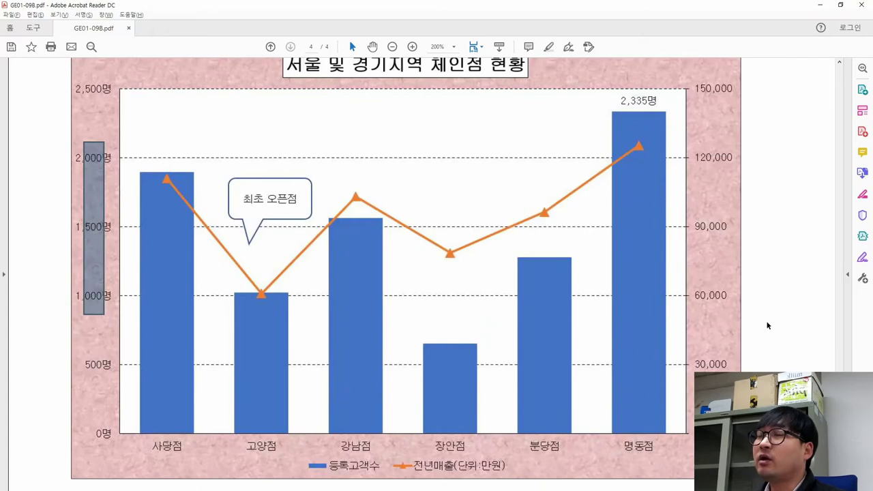
pyautogui.scroll(3, 767, 326)
pyautogui.moveTo(215, 132)
pyautogui.mouseDown()
pyautogui.moveTo(380, 132)
pyautogui.moveTo(368, 133)
pyautogui.mouseUp()
pyautogui.scroll(-3, 710, 357)
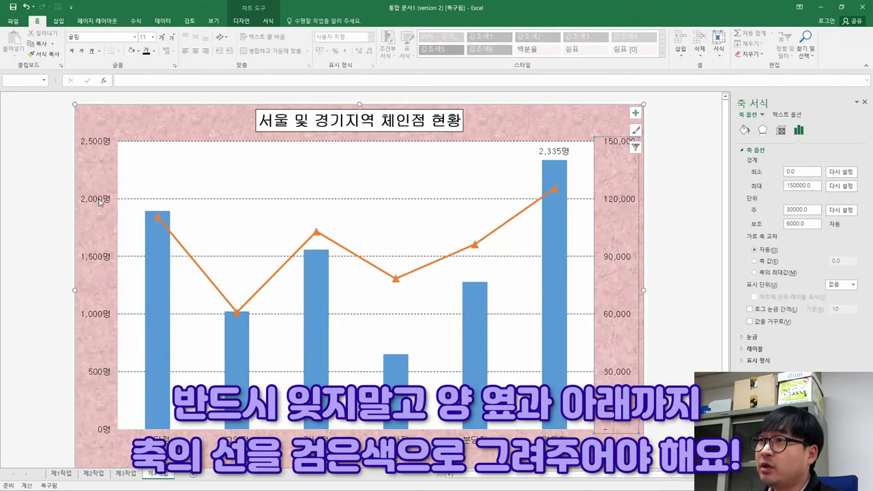
pyautogui.click(100, 202)
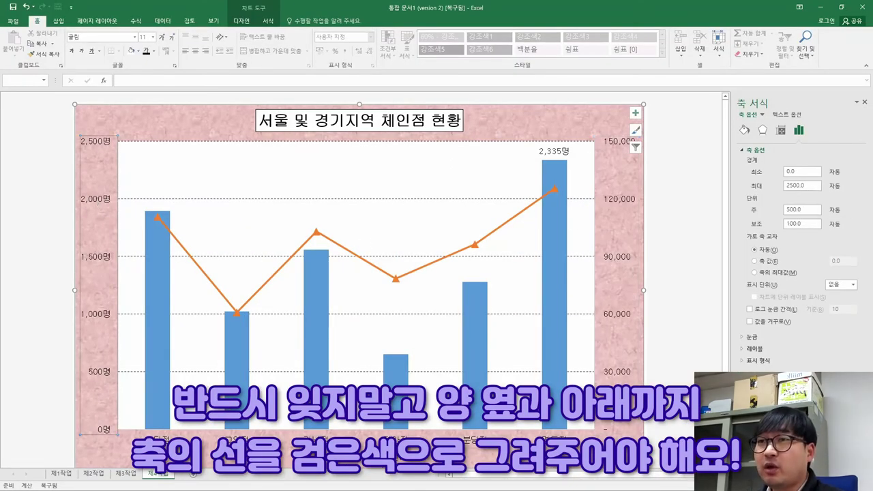
pyautogui.hotkey('alt', 'Tab')
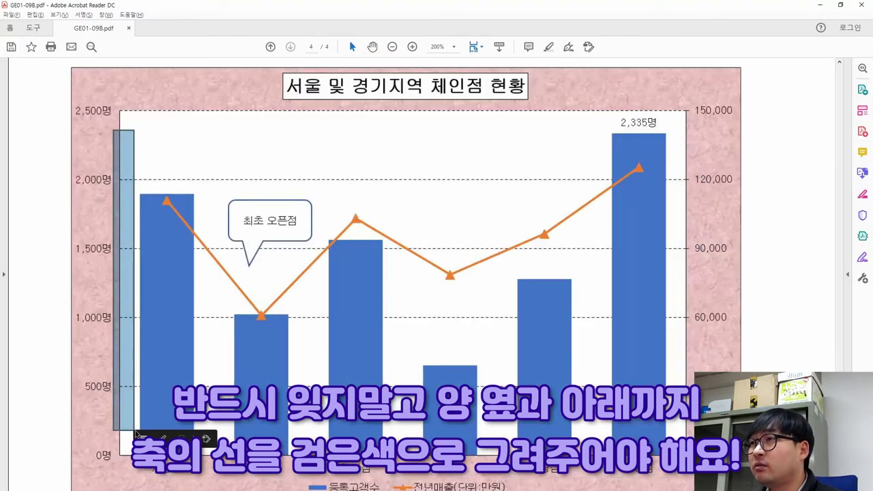
pyautogui.hotkey('alt', 'Tab')
# Give the primary vertical axis (등록고객수) a solid black line
pyautogui.click(66, 343)
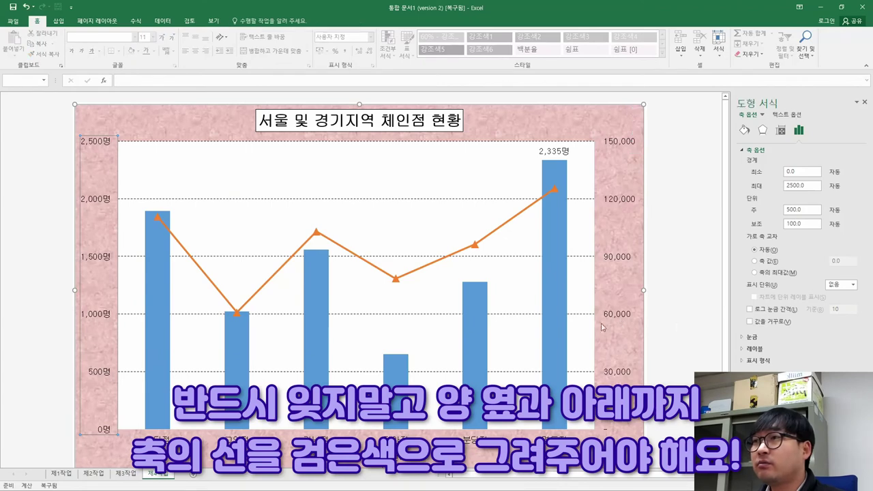
pyautogui.click(96, 258)
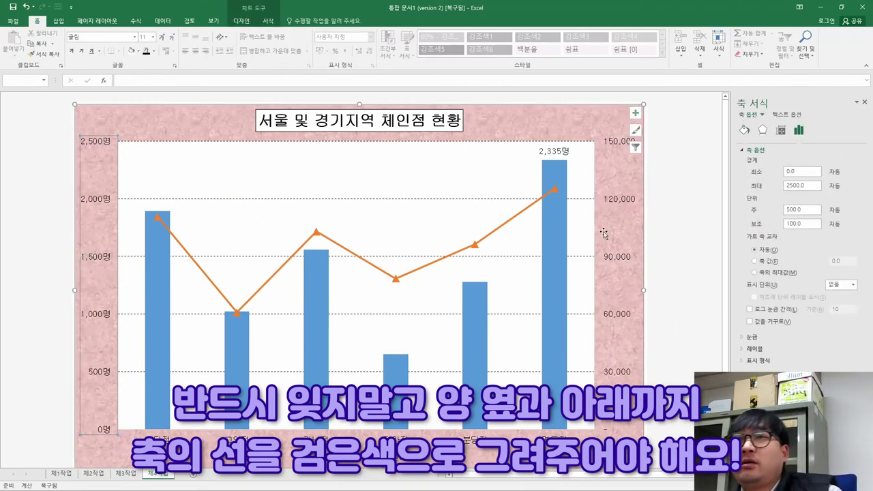
pyautogui.click(624, 199)
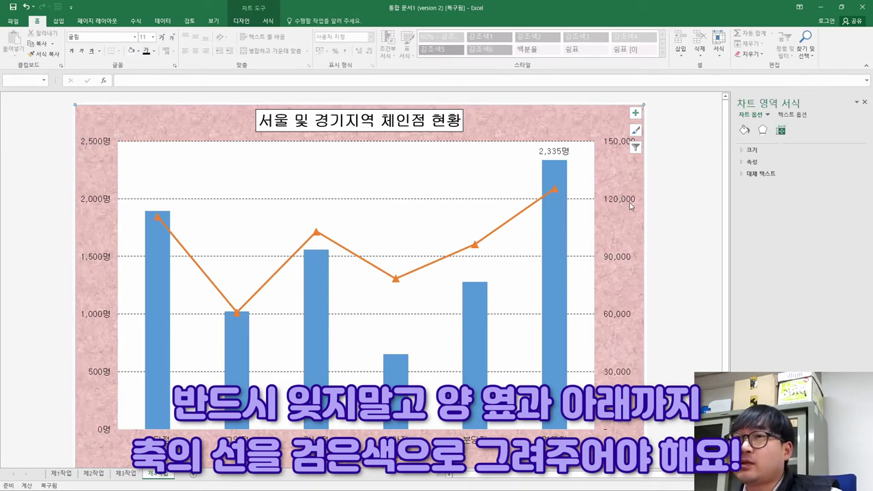
pyautogui.click(100, 256)
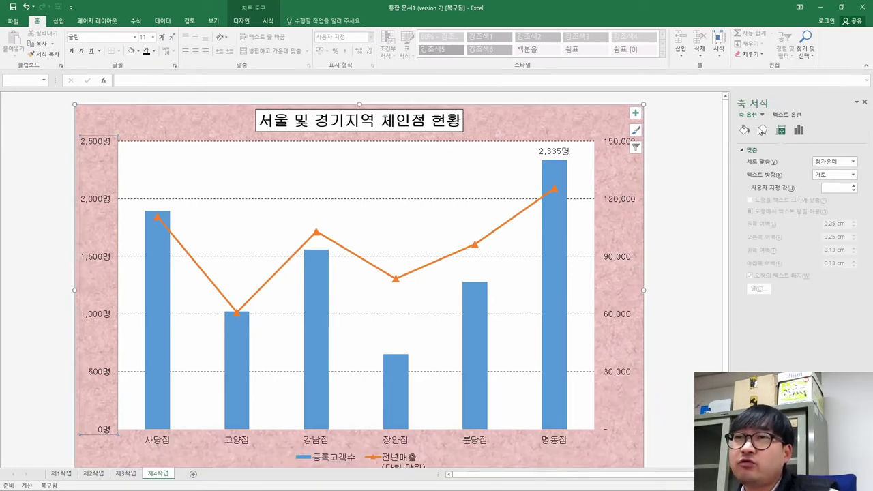
pyautogui.click(745, 131)
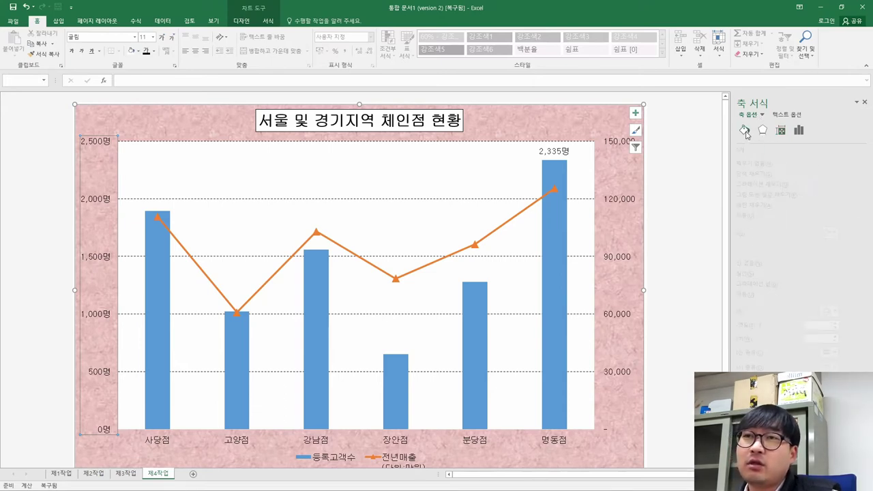
pyautogui.click(752, 273)
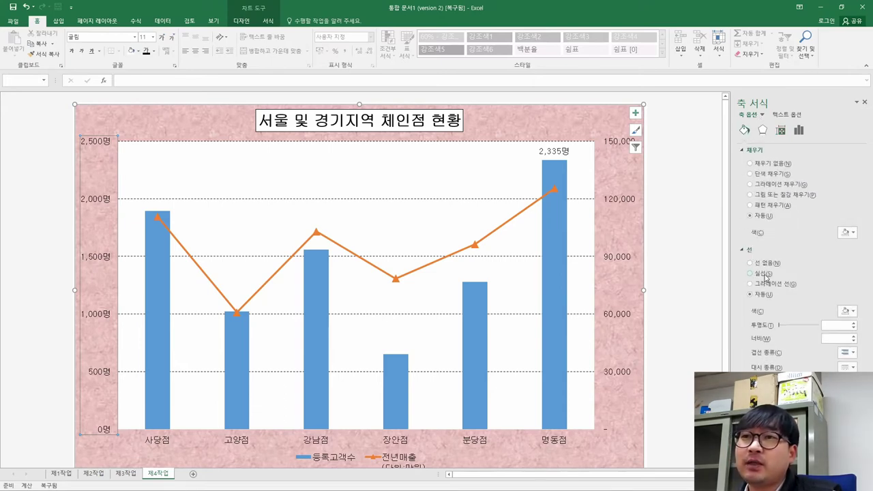
pyautogui.click(845, 311)
pyautogui.click(805, 332)
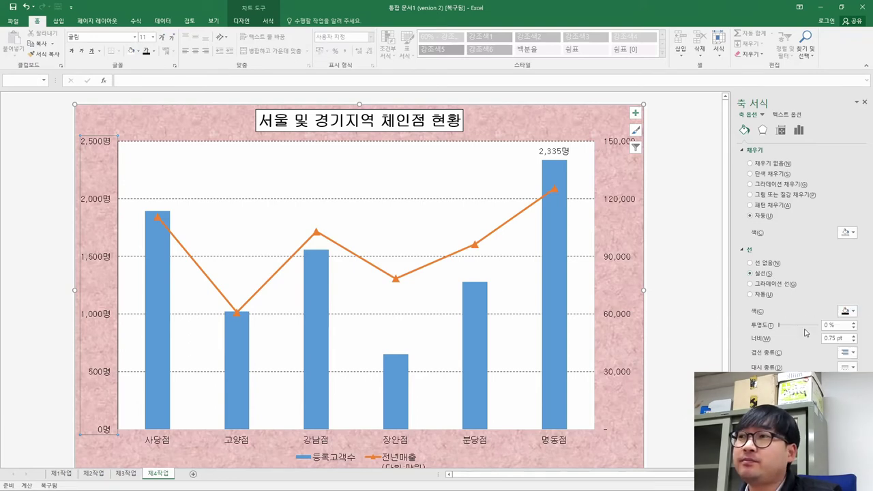
pyautogui.click(695, 247)
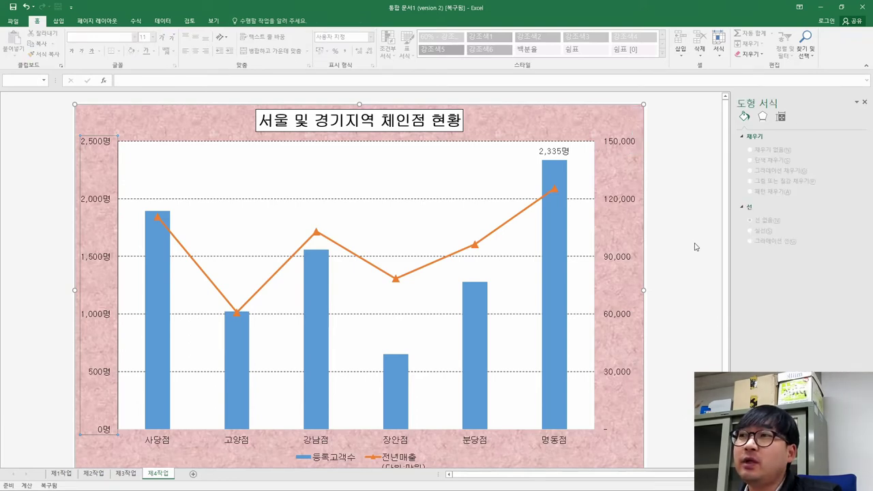
# Give the secondary vertical axis (전년매출) a solid black line
pyautogui.click(612, 201)
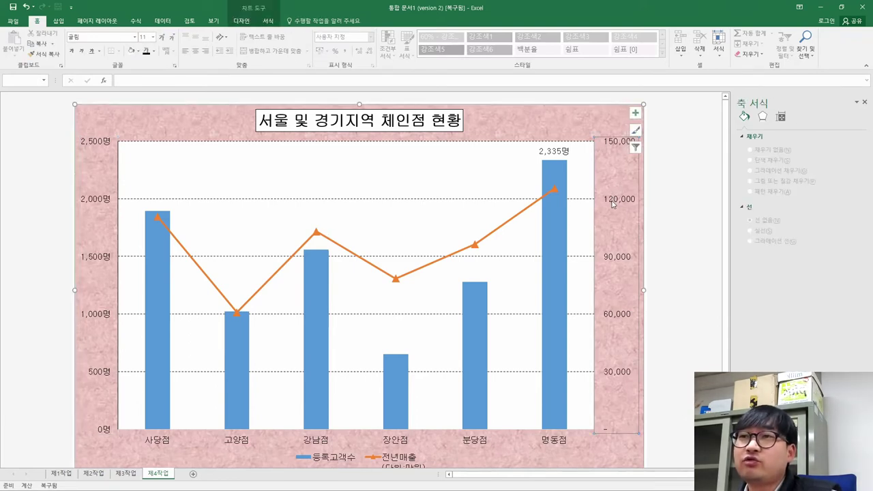
pyautogui.click(744, 130)
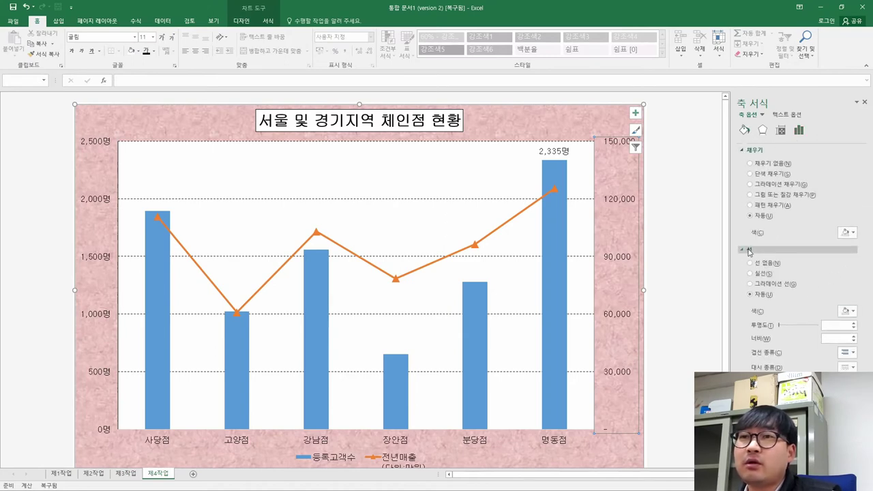
pyautogui.click(753, 273)
pyautogui.click(847, 311)
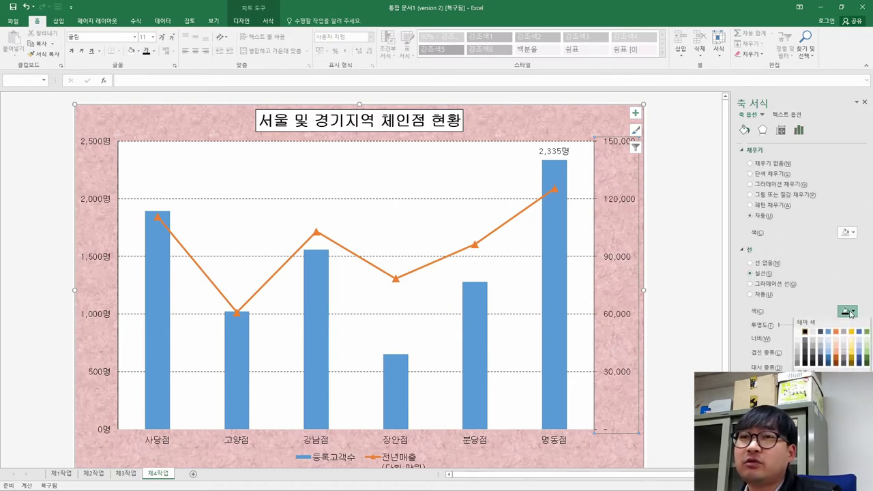
pyautogui.click(805, 335)
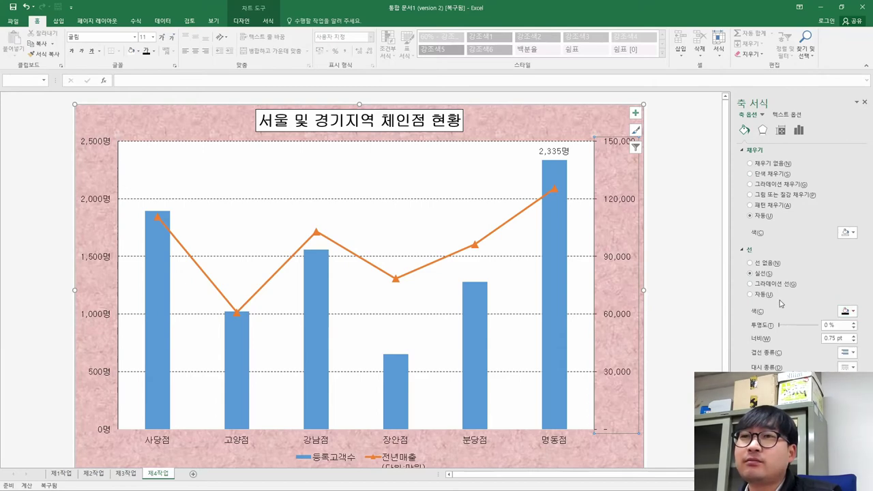
pyautogui.click(697, 243)
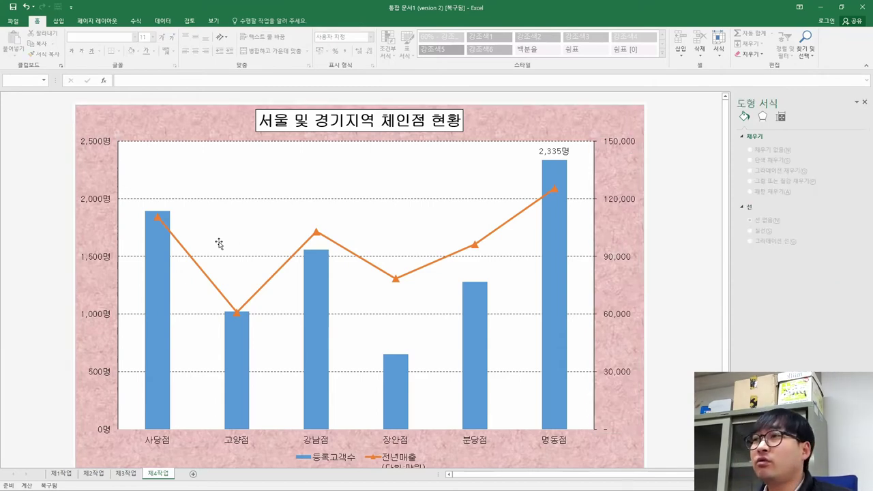
# Switch to the exam PDF and strike through the 축 line under condition (7)
pyautogui.hotkey('alt', 'Tab')
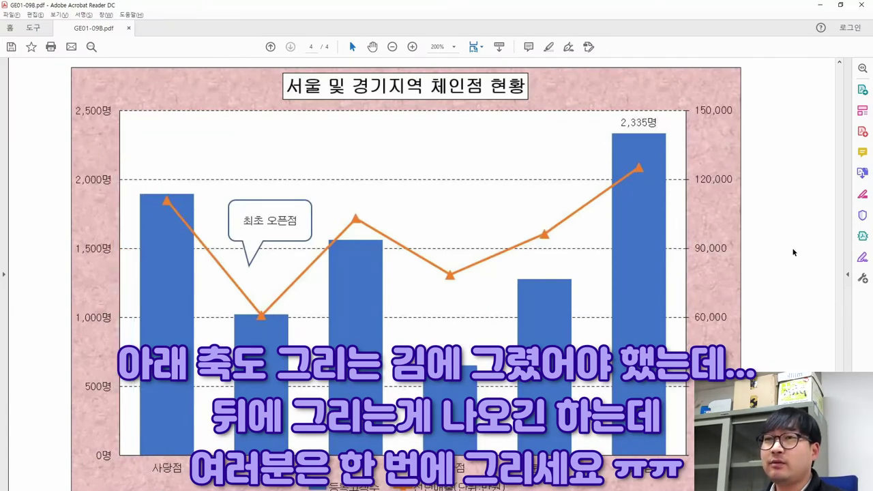
pyautogui.scroll(3, 791, 251)
pyautogui.scroll(1, 771, 277)
pyautogui.moveTo(369, 180); pyautogui.dragTo(282, 152)
pyautogui.click(339, 131)
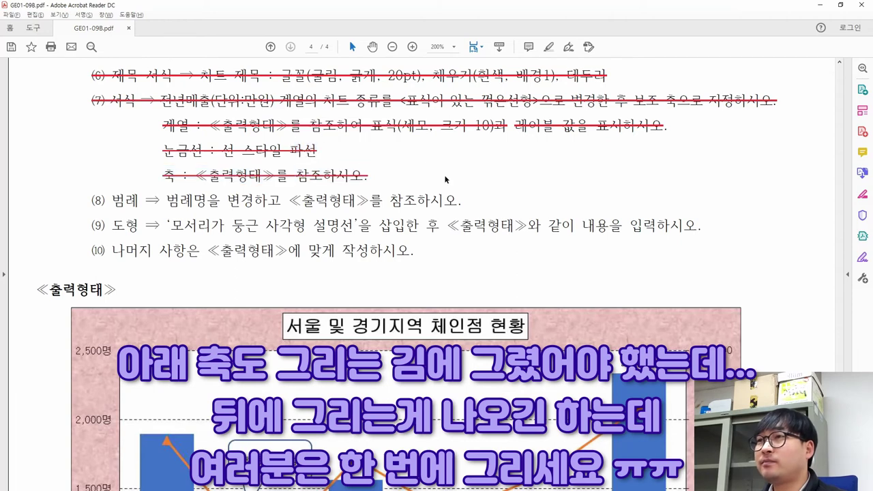
# Read condition (8) on the legend name, examine the sample chart's legend in the exam PDF, and compare it with the legend in Excel
pyautogui.scroll(-2, 434, 171)
pyautogui.moveTo(110, 116); pyautogui.dragTo(205, 114)
pyautogui.scroll(-5, 358, 141)
pyautogui.scroll(-1, 366, 133)
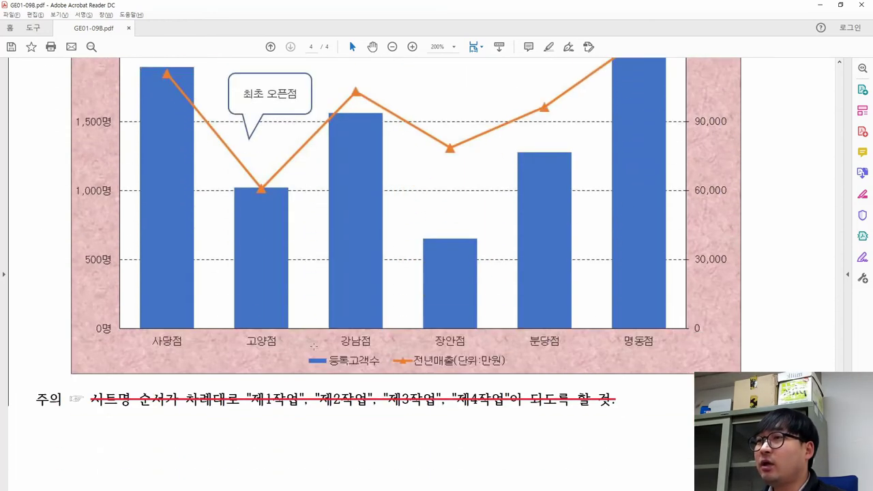
pyautogui.tripleClick(315, 353)
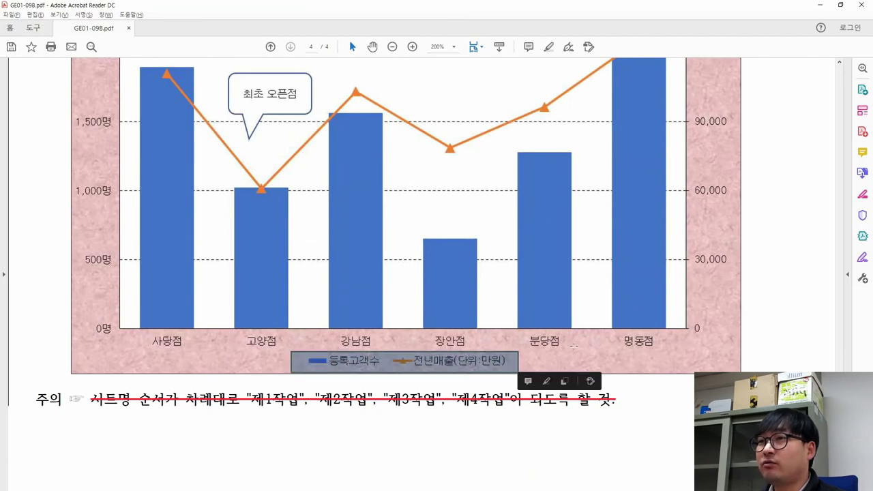
pyautogui.scroll(3, 332, 204)
pyautogui.scroll(4, 331, 203)
pyautogui.moveTo(166, 138); pyautogui.dragTo(281, 139)
pyautogui.scroll(-7, 255, 170)
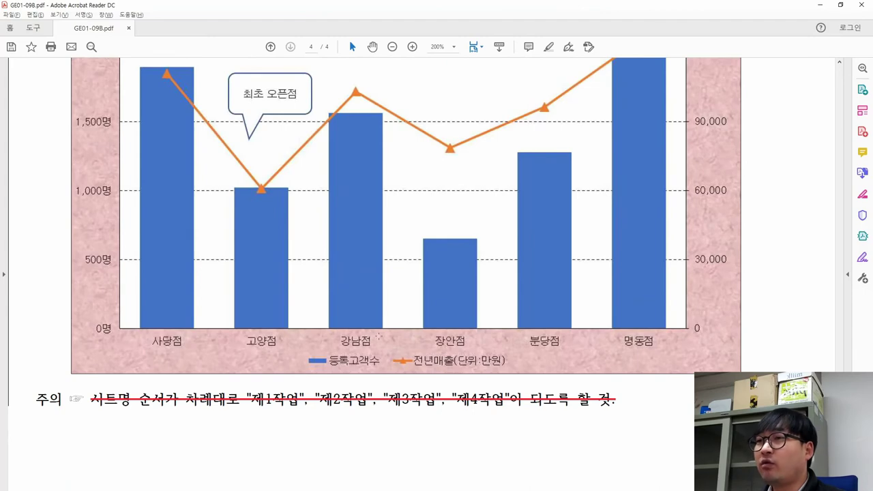
pyautogui.hotkey('alt', 'Tab')
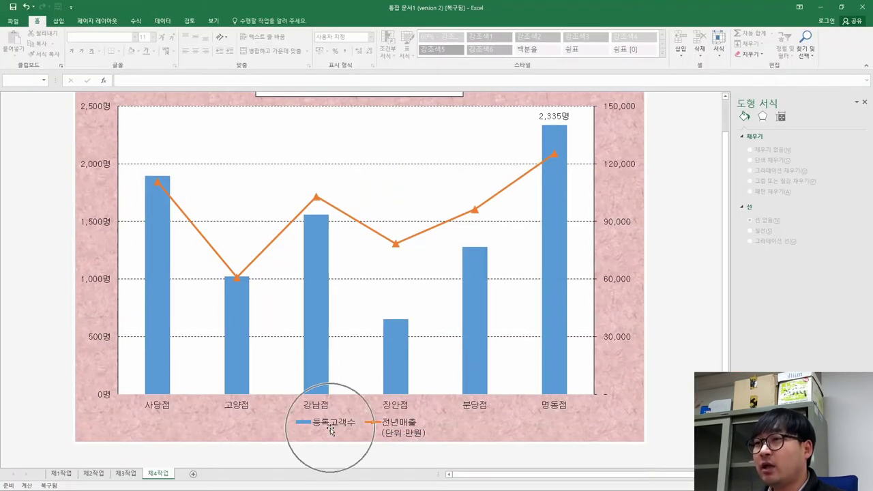
# Check the sample legend in the exam PDF and look through the Excel legend's format, filter and chart element options
pyautogui.hotkey('alt', 'Tab')
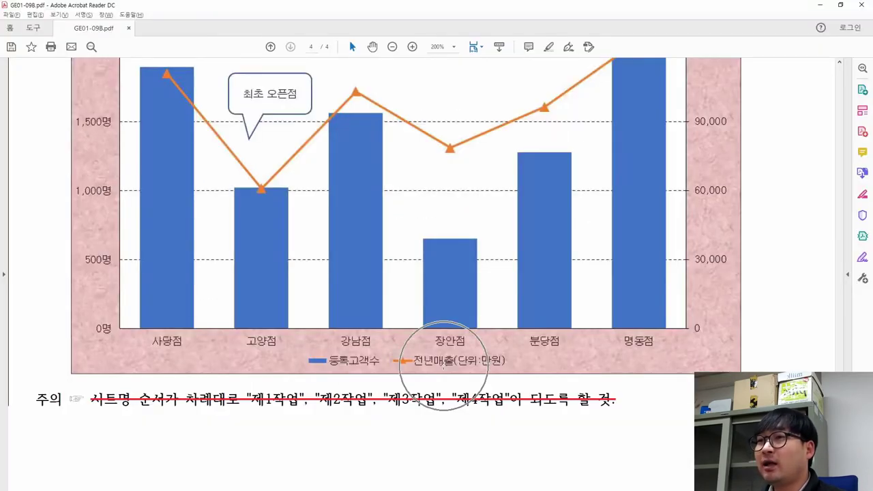
pyautogui.hotkey('alt', 'Tab')
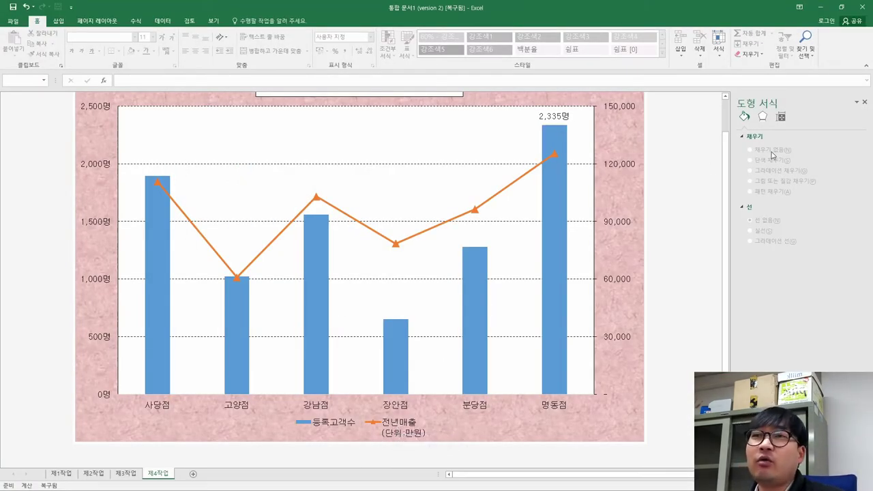
pyautogui.click(770, 136)
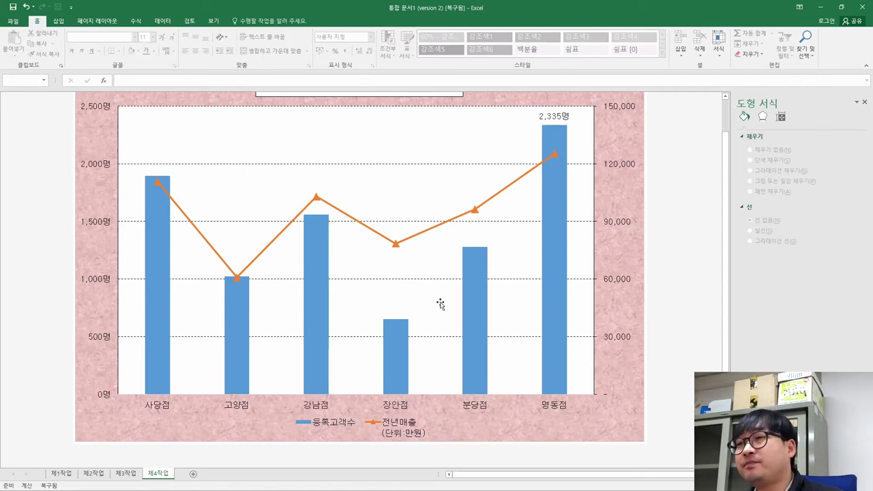
pyautogui.click(387, 433)
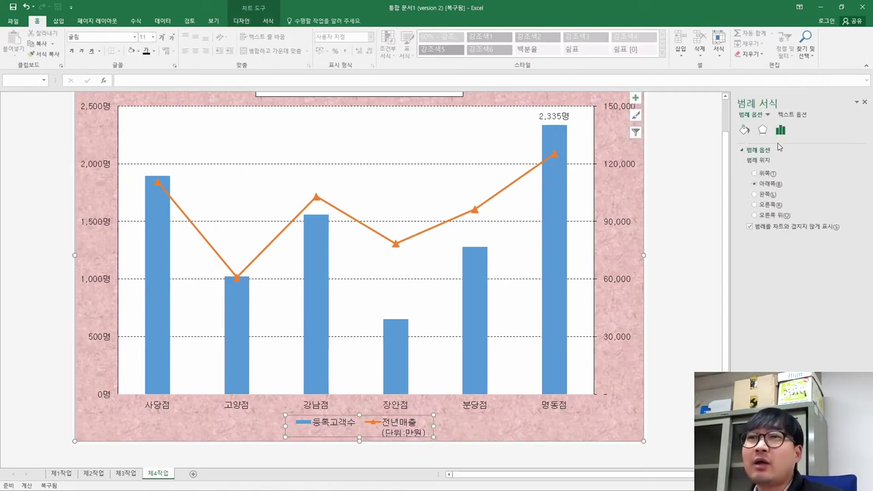
pyautogui.click(635, 132)
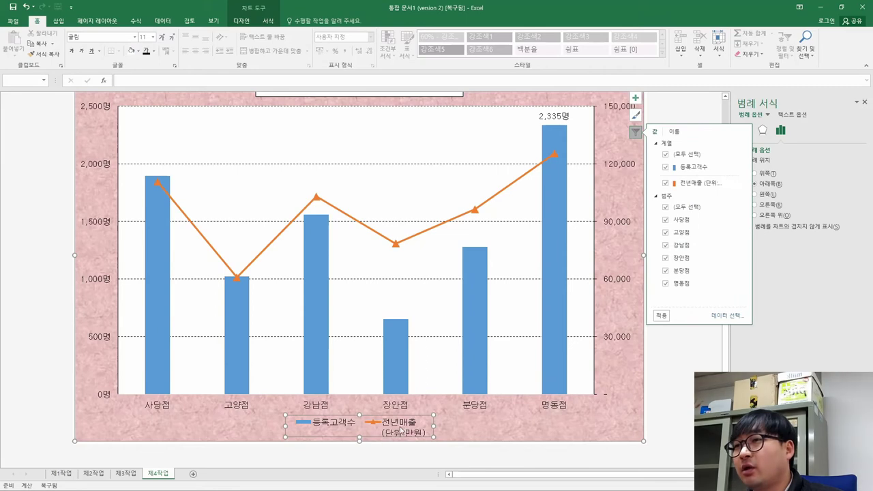
pyautogui.click(635, 98)
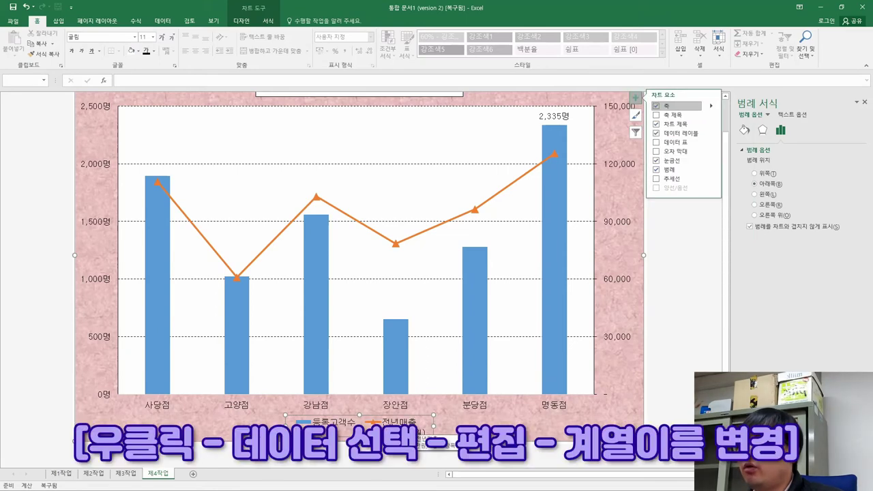
# Rename the chart's line series to 전년매출(단위:만원) in its data source, following the sample chart's legend in the exam PDF
pyautogui.rightClick(392, 431)
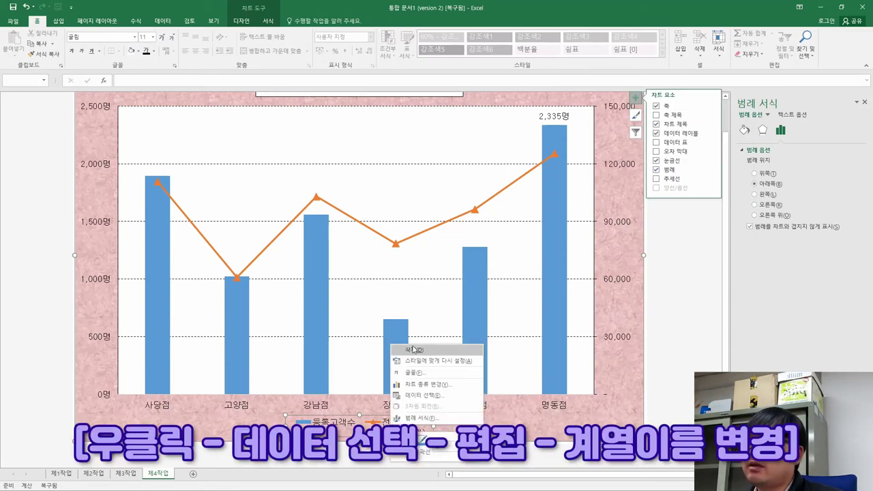
pyautogui.click(429, 395)
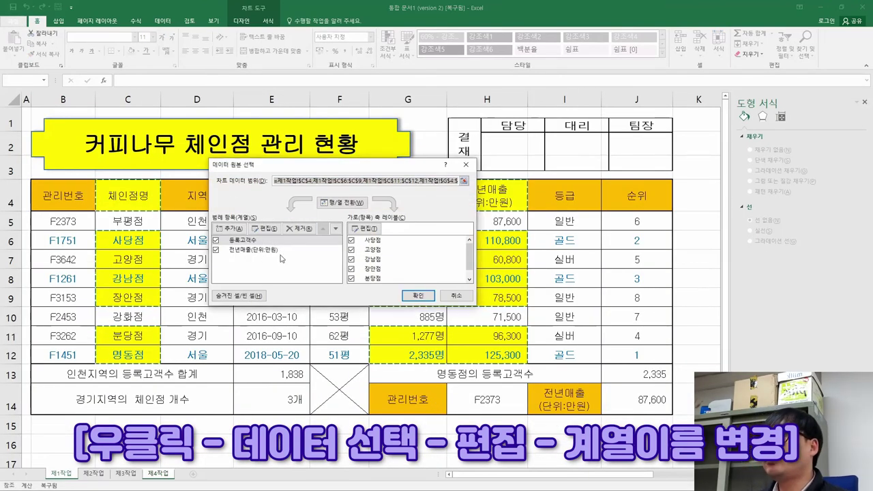
pyautogui.hotkey('alt', 'Tab')
pyautogui.moveTo(427, 352); pyautogui.dragTo(533, 374)
pyautogui.hotkey('alt', 'Tab')
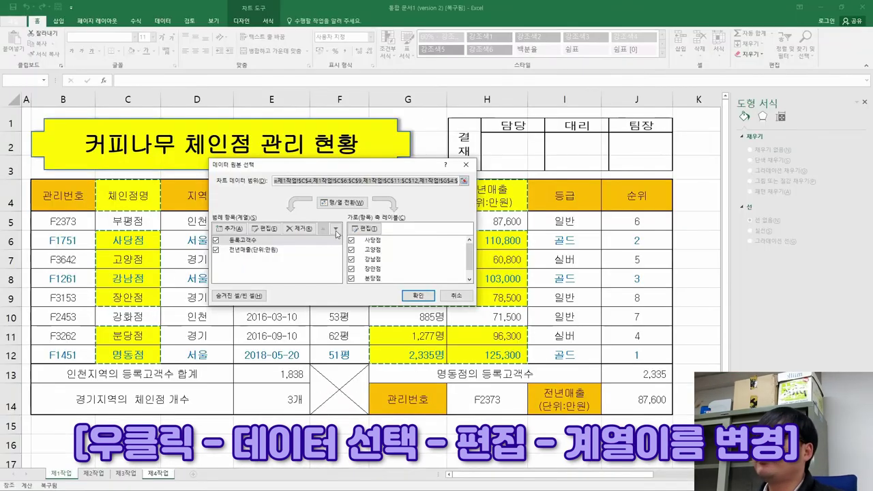
pyautogui.click(254, 251)
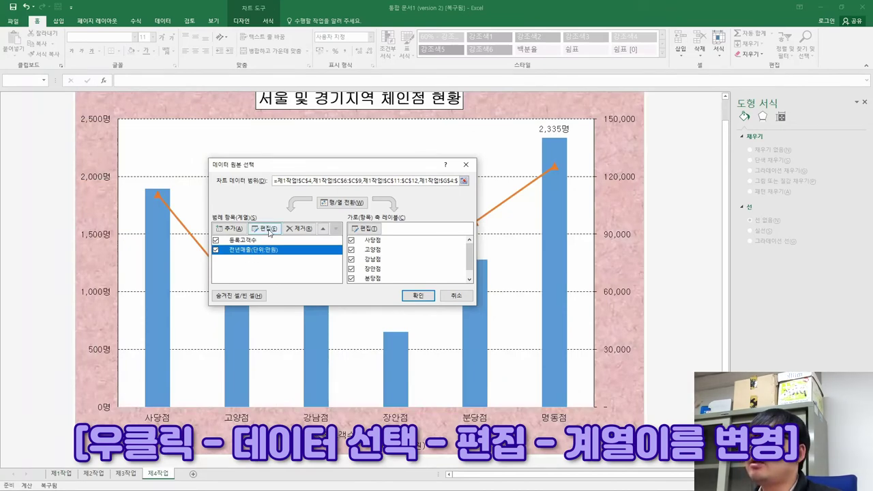
pyautogui.click(269, 230)
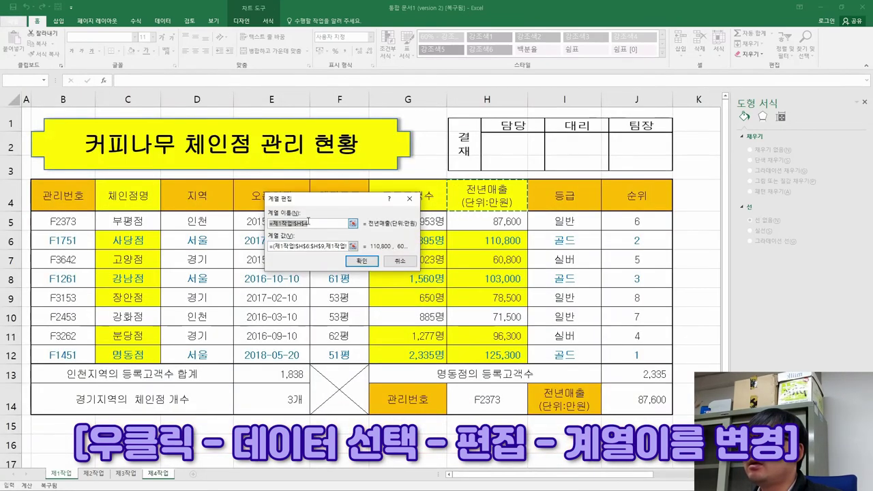
pyautogui.write('전년매출')
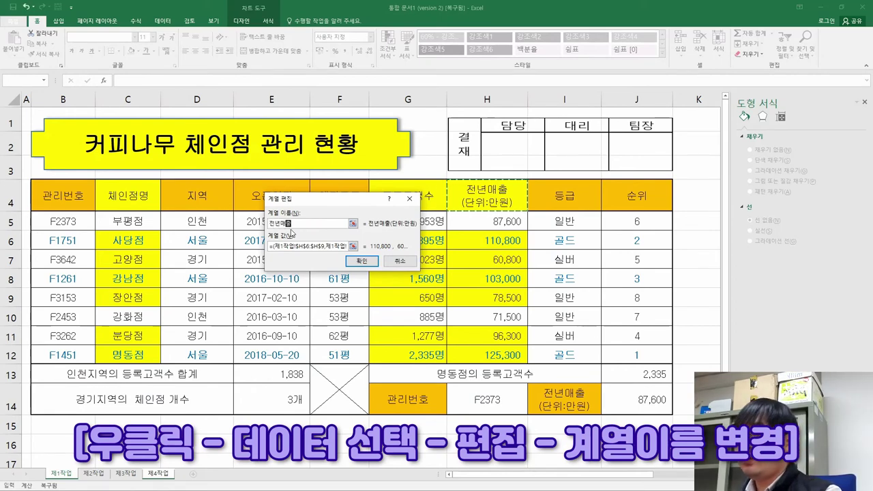
pyautogui.write('(단위:만원')
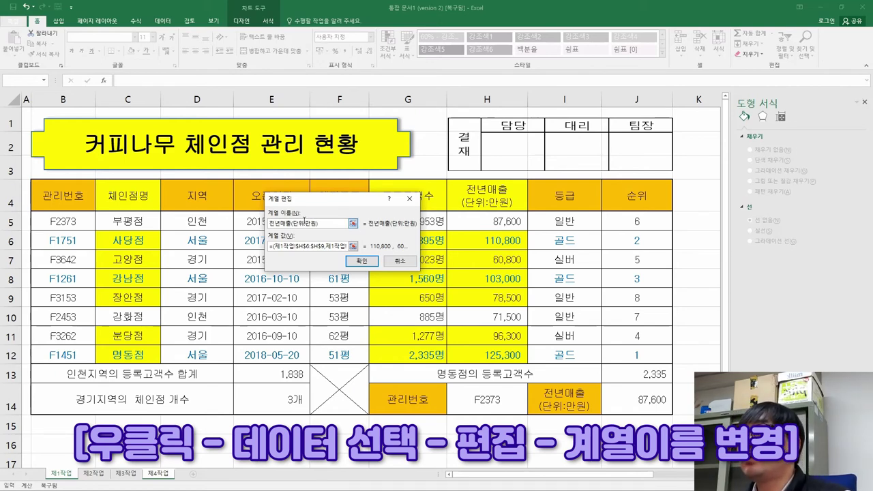
pyautogui.click(361, 260)
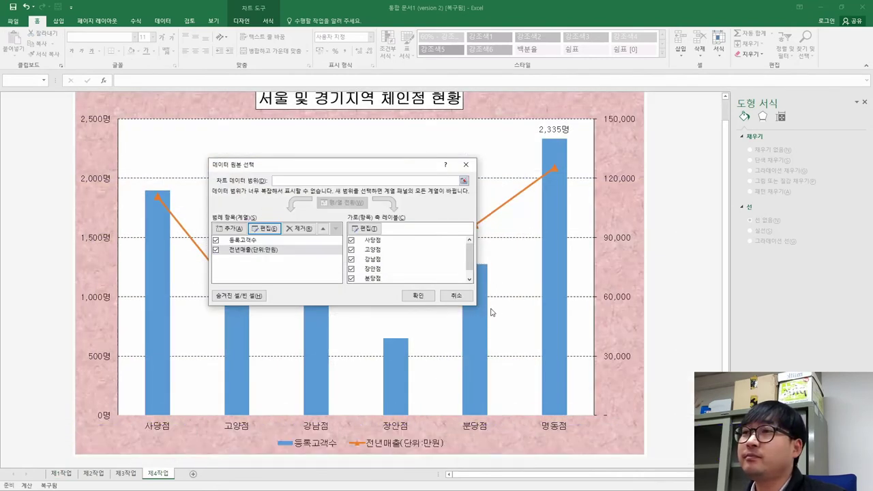
pyautogui.click(409, 297)
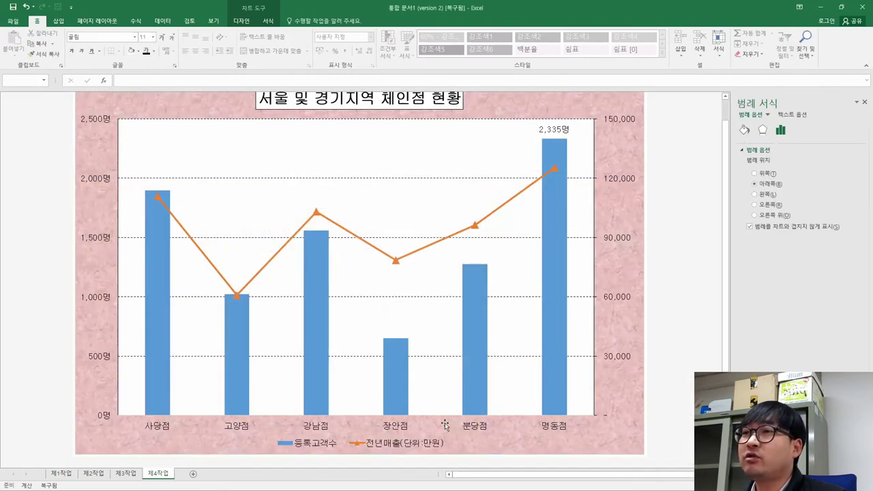
# Compare the legend, title and overall layout of the Excel chart with the sample chart in the exam PDF
pyautogui.click(407, 447)
pyautogui.hotkey('alt', 'Tab')
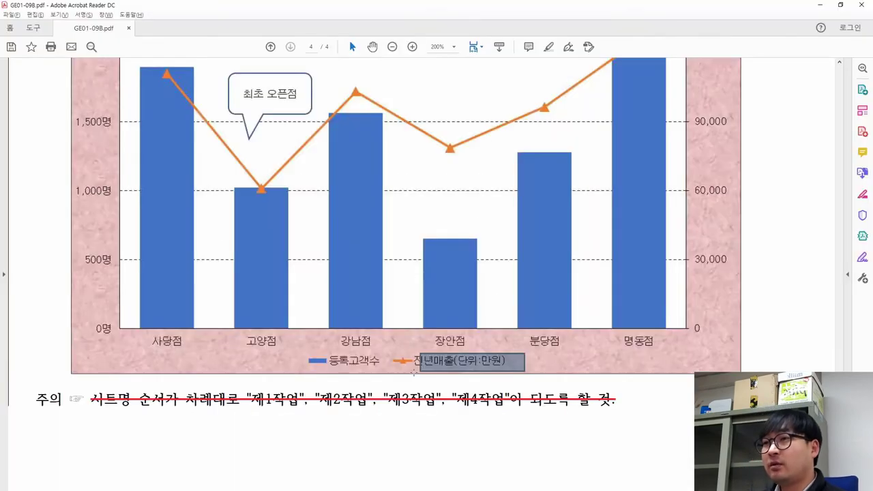
pyautogui.hotkey('alt', 'Tab')
pyautogui.hotkey('alt', 'Tab')
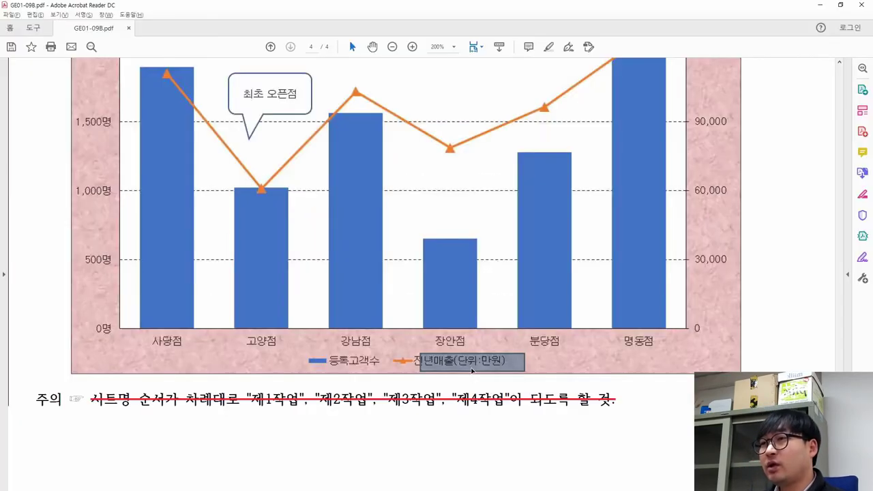
pyautogui.hotkey('alt', 'Tab')
pyautogui.hotkey('alt', 'Tab')
pyautogui.scroll(5, 383, 296)
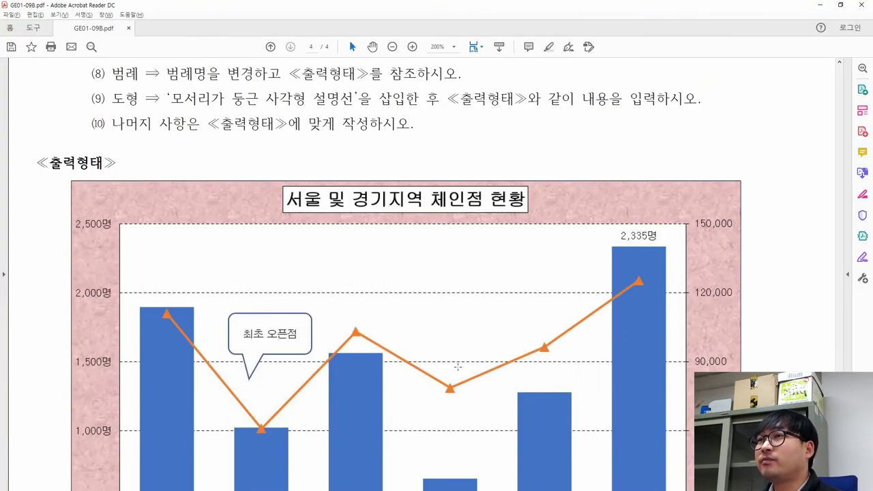
pyautogui.moveTo(286, 205); pyautogui.dragTo(459, 206)
pyautogui.scroll(-10, 421, 281)
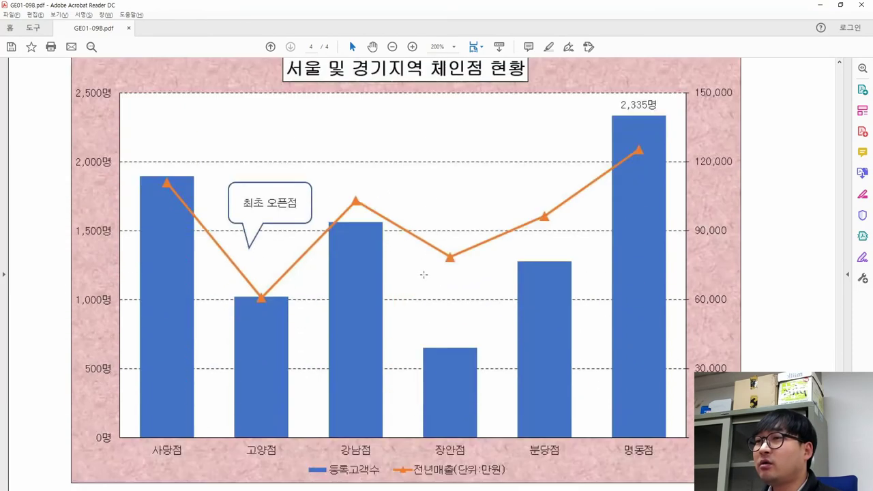
pyautogui.hotkey('alt', 'Tab')
pyautogui.scroll(-1, 351, 409)
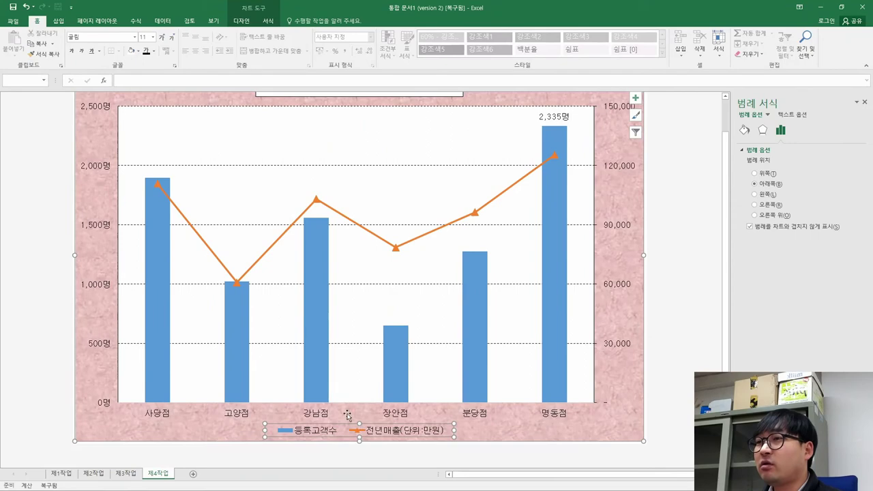
# Check the sample's horizontal axis line in the exam PDF and give the Excel chart's horizontal category axis a solid black line
pyautogui.hotkey('alt', 'Tab')
pyautogui.moveTo(140, 328); pyautogui.dragTo(706, 341)
pyautogui.hotkey('alt', 'Tab')
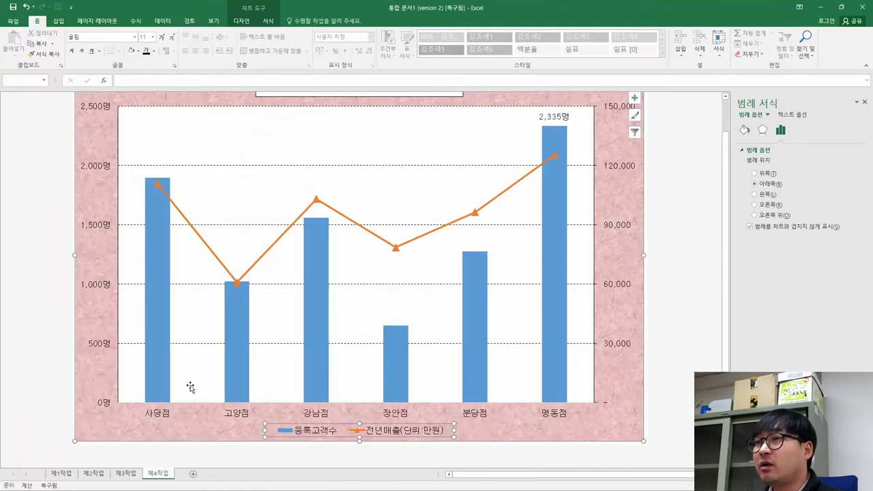
pyautogui.click(158, 414)
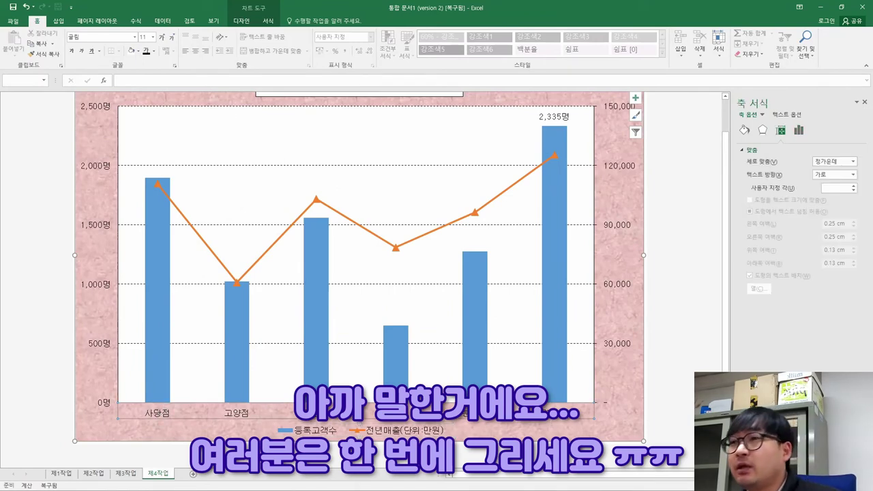
pyautogui.click(745, 129)
pyautogui.click(754, 250)
pyautogui.click(750, 273)
pyautogui.click(847, 311)
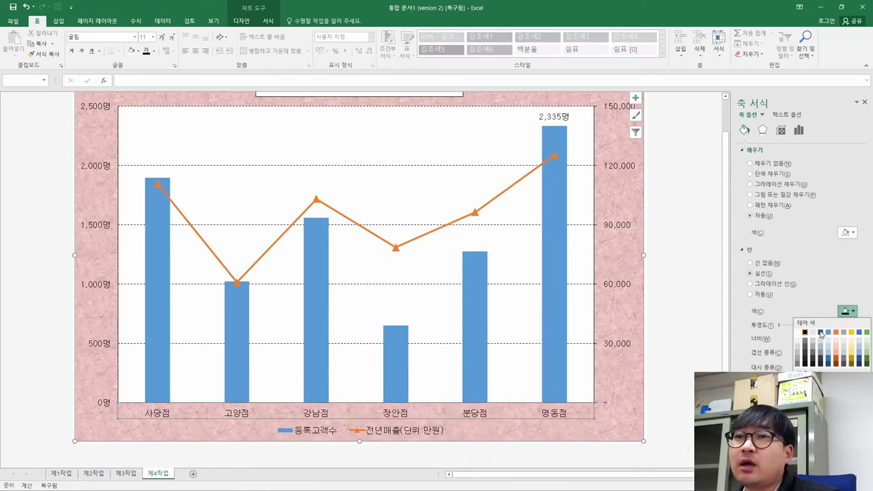
pyautogui.click(805, 333)
pyautogui.click(682, 409)
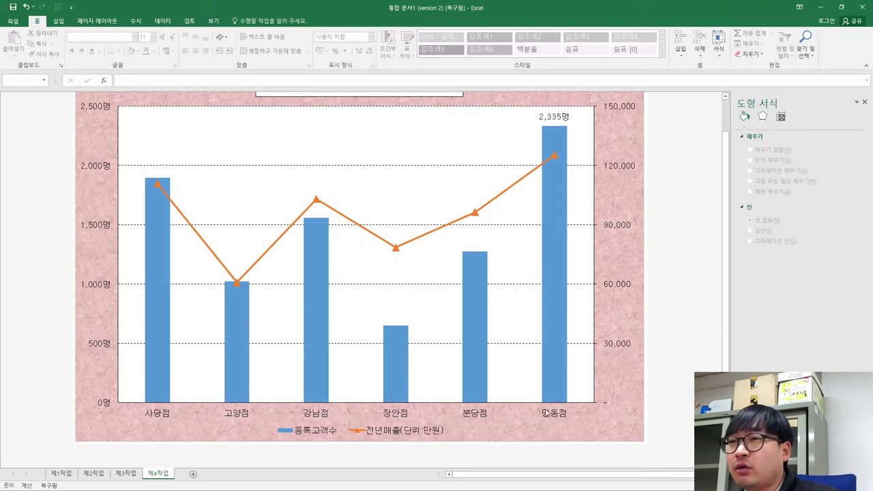
# Switch to the exam PDF and strike through condition (8) on the legend
pyautogui.hotkey('alt', 'Tab')
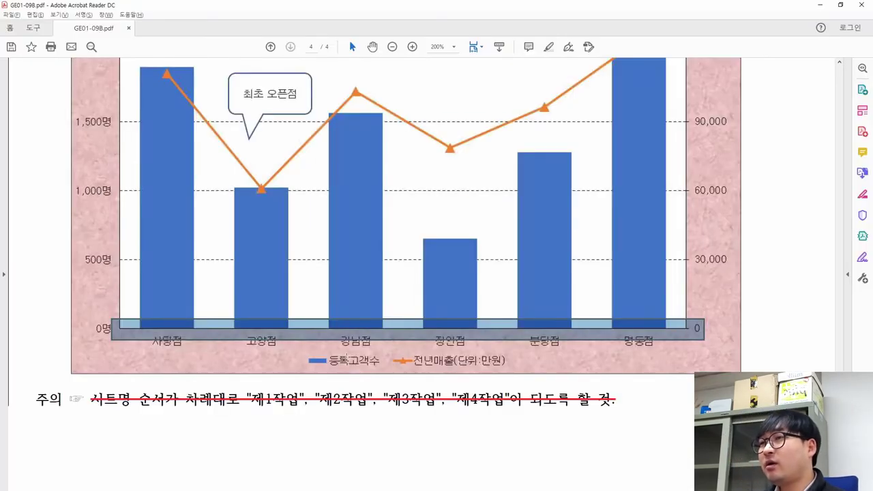
pyautogui.scroll(5, 347, 357)
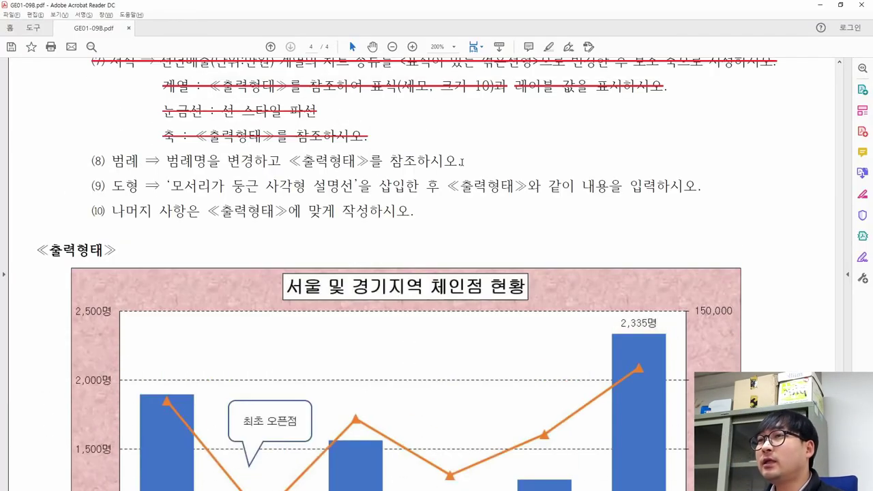
pyautogui.tripleClick(461, 161)
pyautogui.click(438, 141)
# Read condition (9) on the '모서리가 둥근 사각형 설명선' shape and examine the 최초 오픈점 callout in the sample chart
pyautogui.moveTo(91, 186); pyautogui.dragTo(160, 185)
pyautogui.click(166, 187)
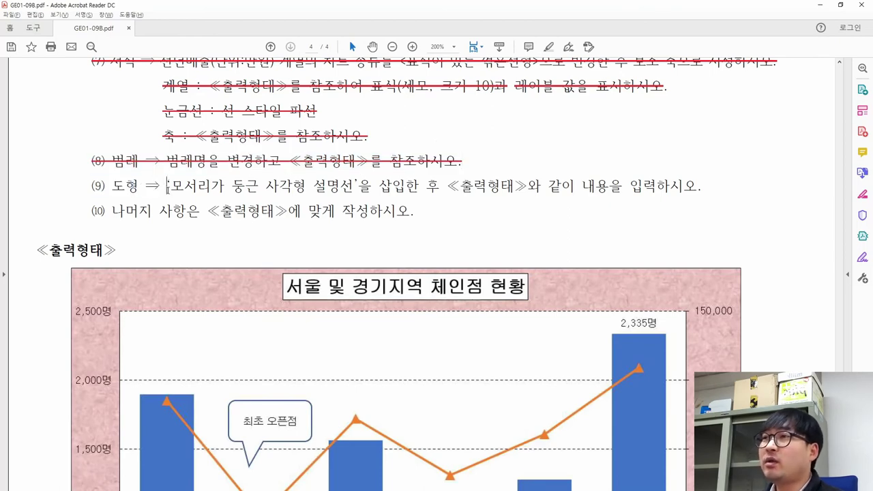
pyautogui.scroll(-5, 166, 191)
pyautogui.moveTo(217, 231); pyautogui.dragTo(339, 319)
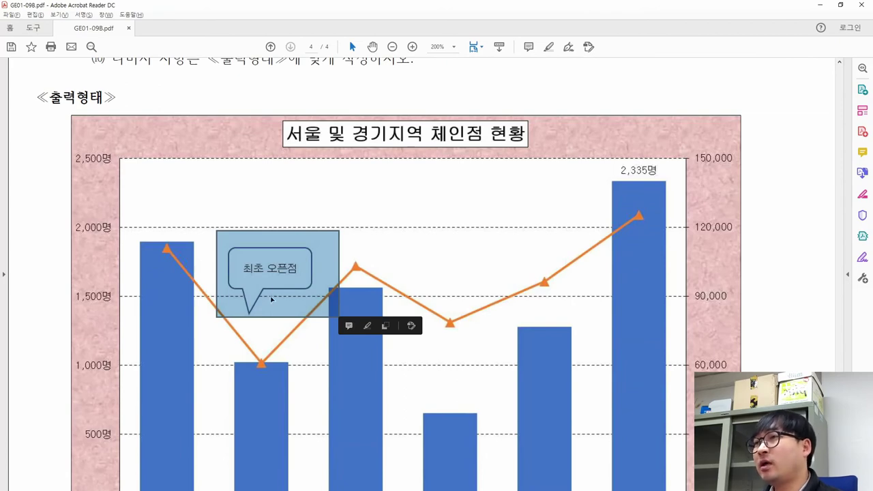
pyautogui.scroll(5, 274, 298)
pyautogui.moveTo(170, 208); pyautogui.dragTo(355, 208)
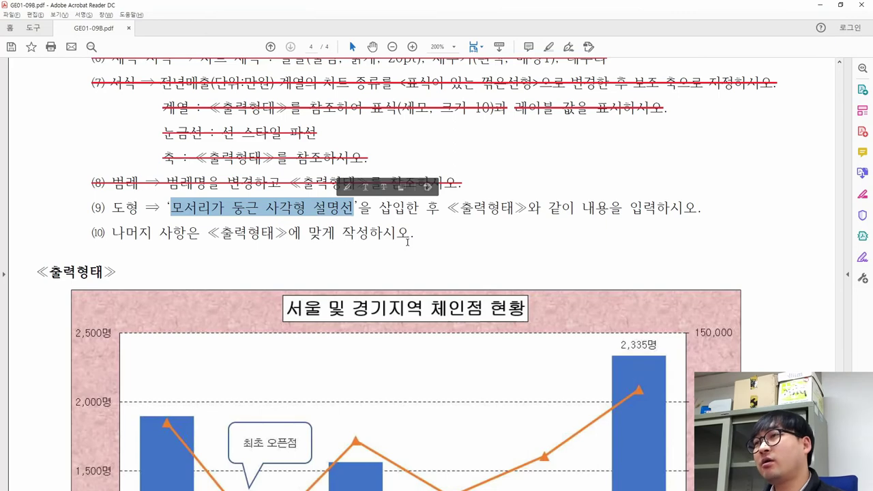
# Switch to Excel and select the plot area of the 제4작업 chart
pyautogui.hotkey('alt', 'Tab')
pyautogui.scroll(1, 220, 221)
pyautogui.click(228, 277)
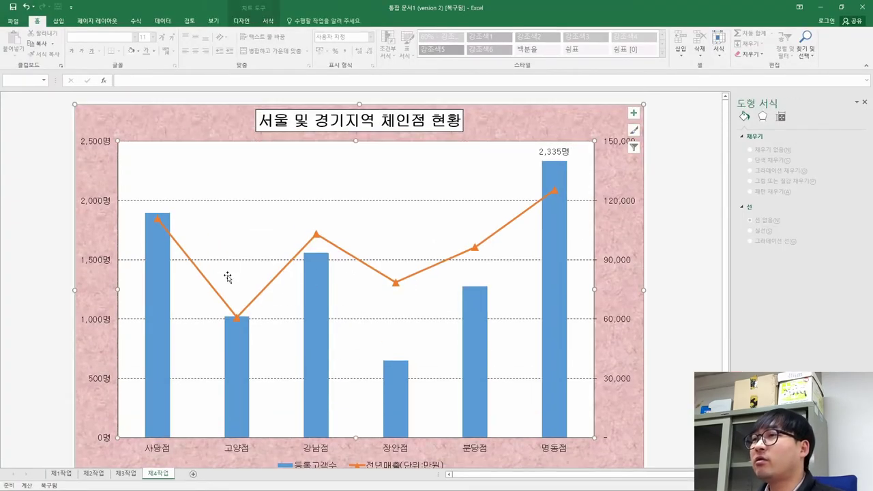